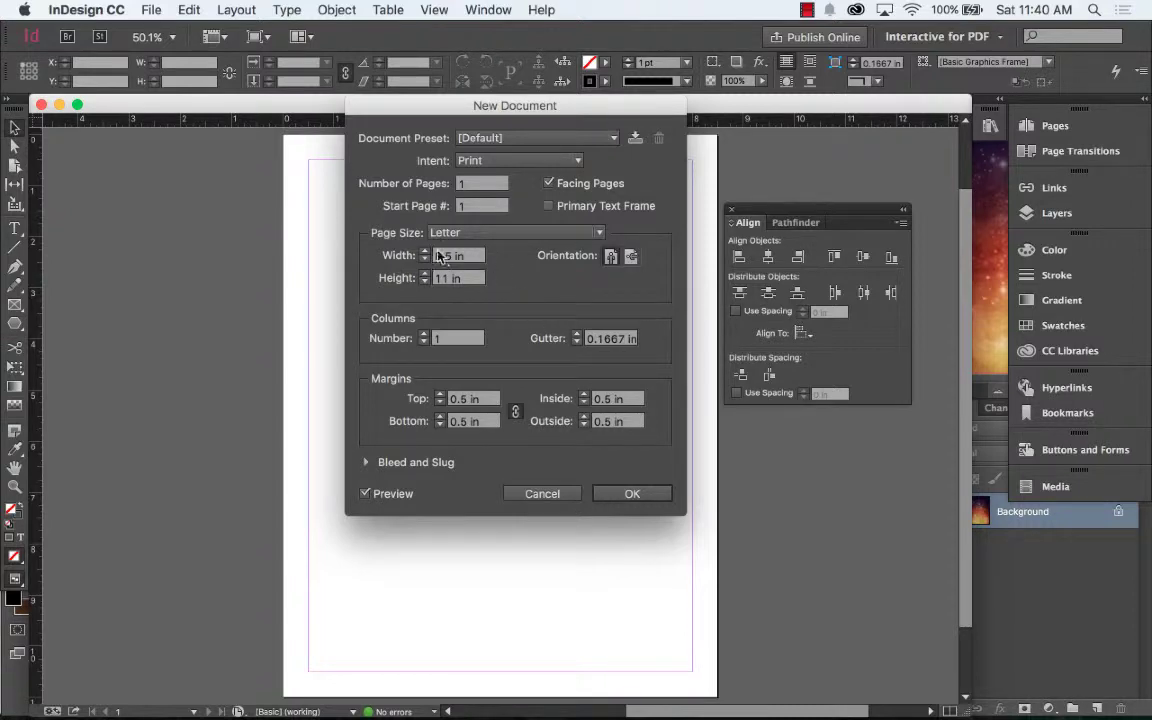
# Step: Create a new single-page document with Web intent at a page size of 800 x 600 px
pyautogui.click(539, 163)
pyautogui.click(540, 195)
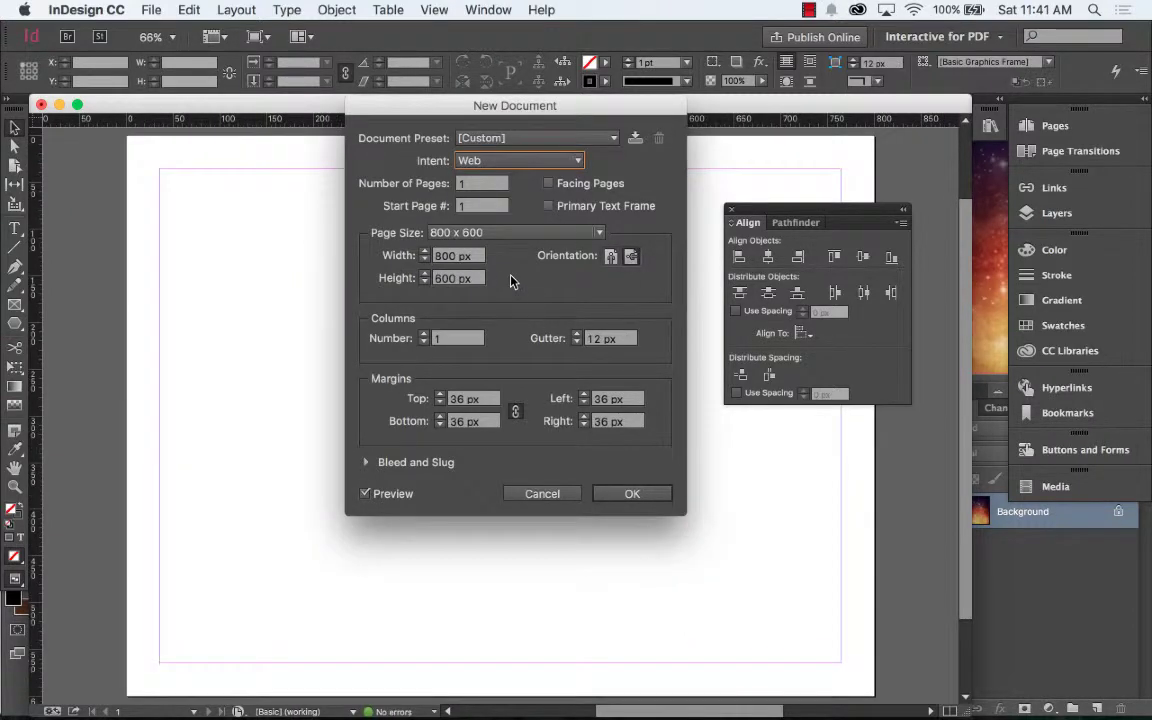
pyautogui.click(650, 497)
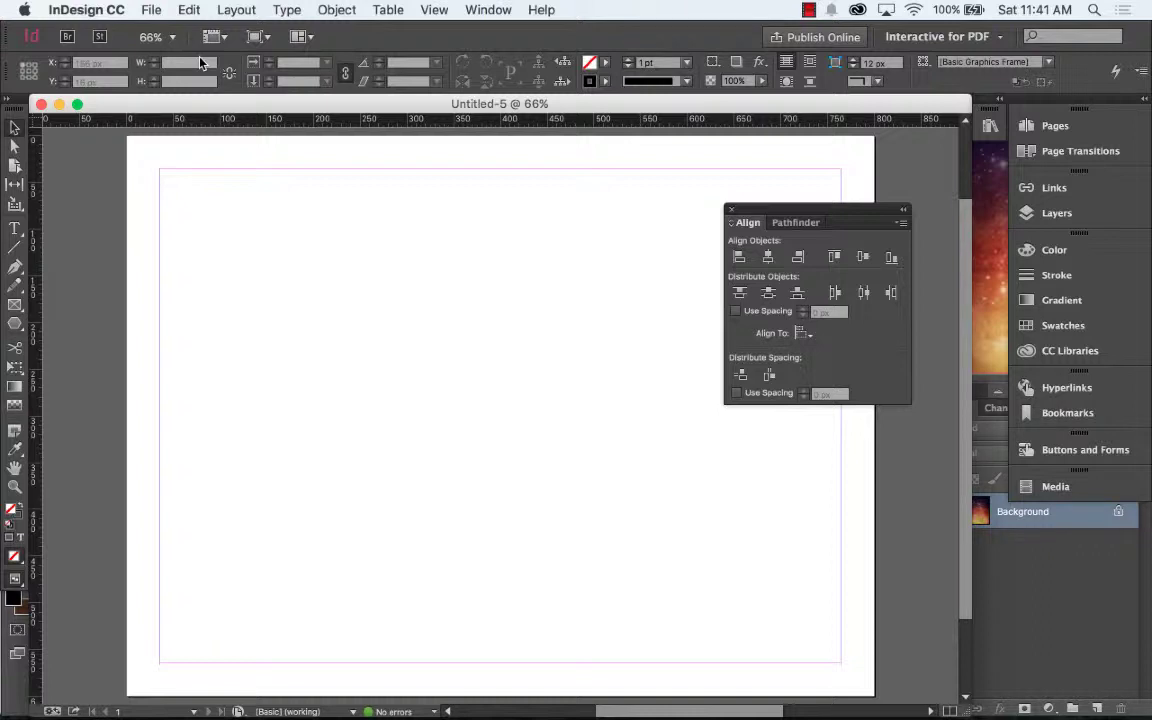
# Step: Choose images 01, 02, 03 and 04 from the BLANCO Y NEGRO folder for placing in the document
pyautogui.click(152, 11)
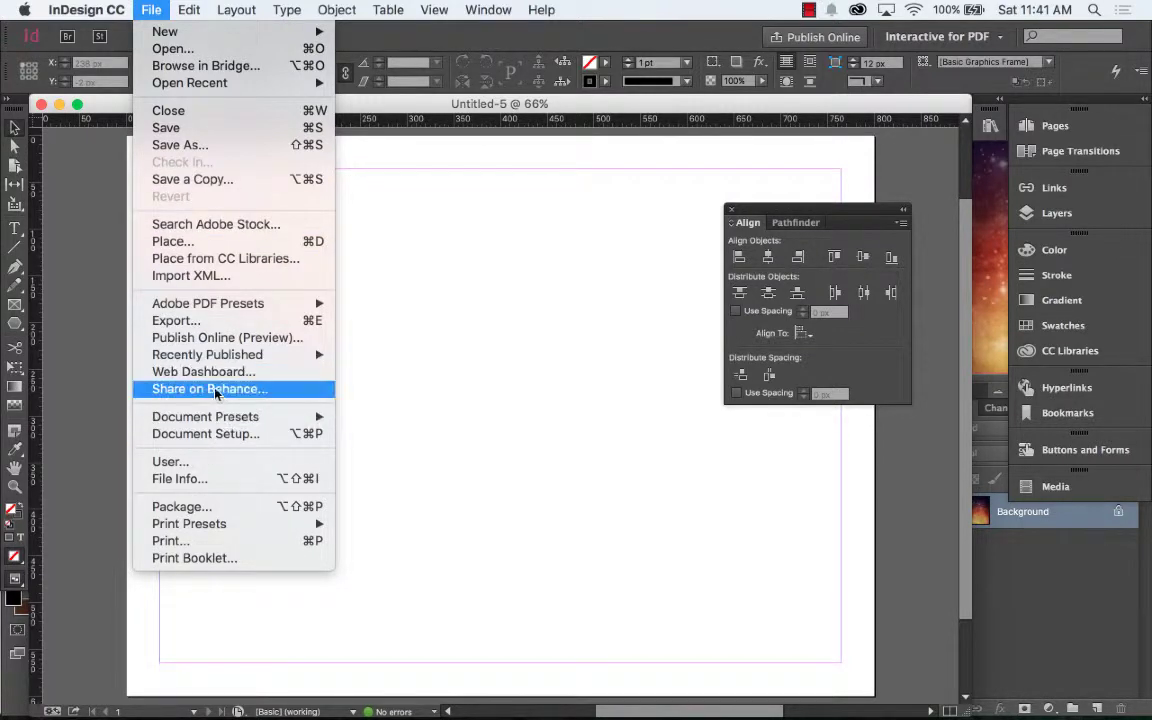
pyautogui.click(210, 241)
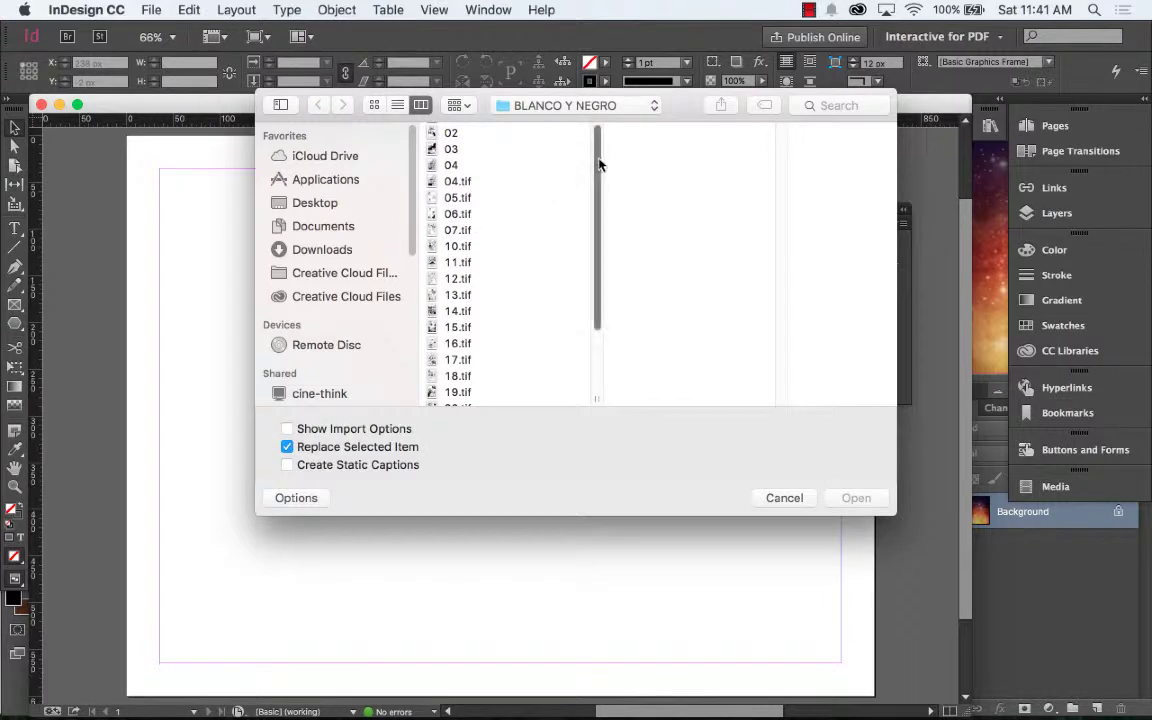
pyautogui.scroll(1, 440, 133)
pyautogui.click(455, 131)
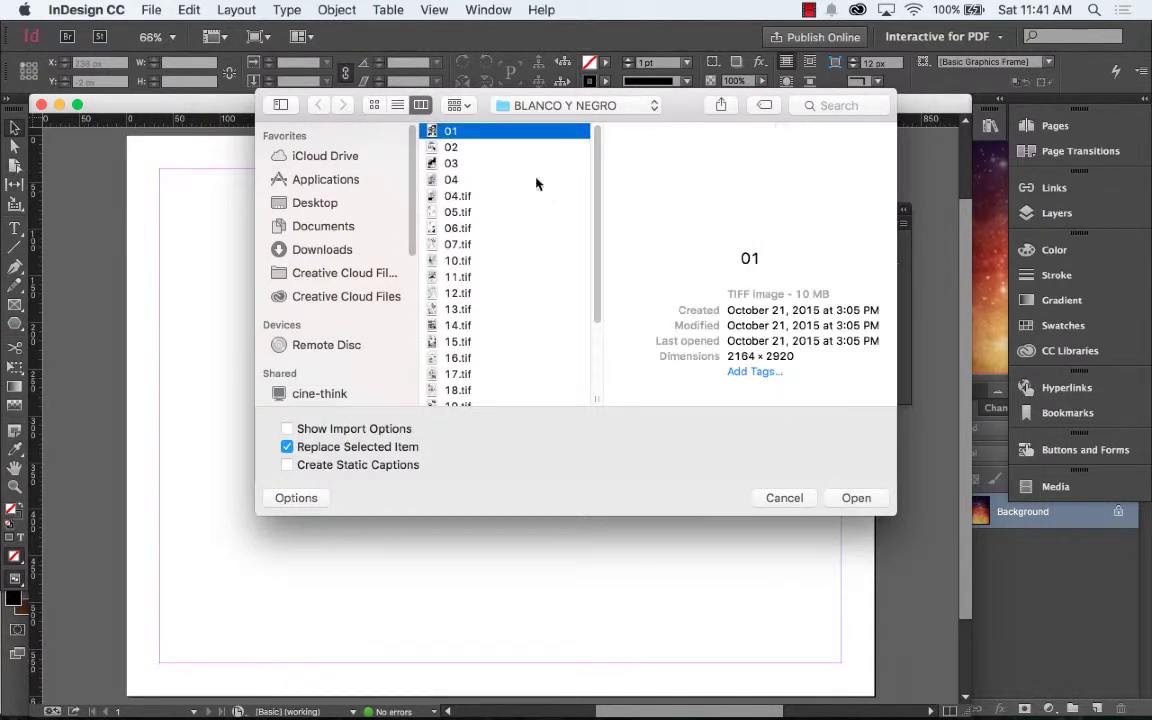
pyautogui.keyDown('shift'); pyautogui.click(455, 179); pyautogui.keyUp('shift')
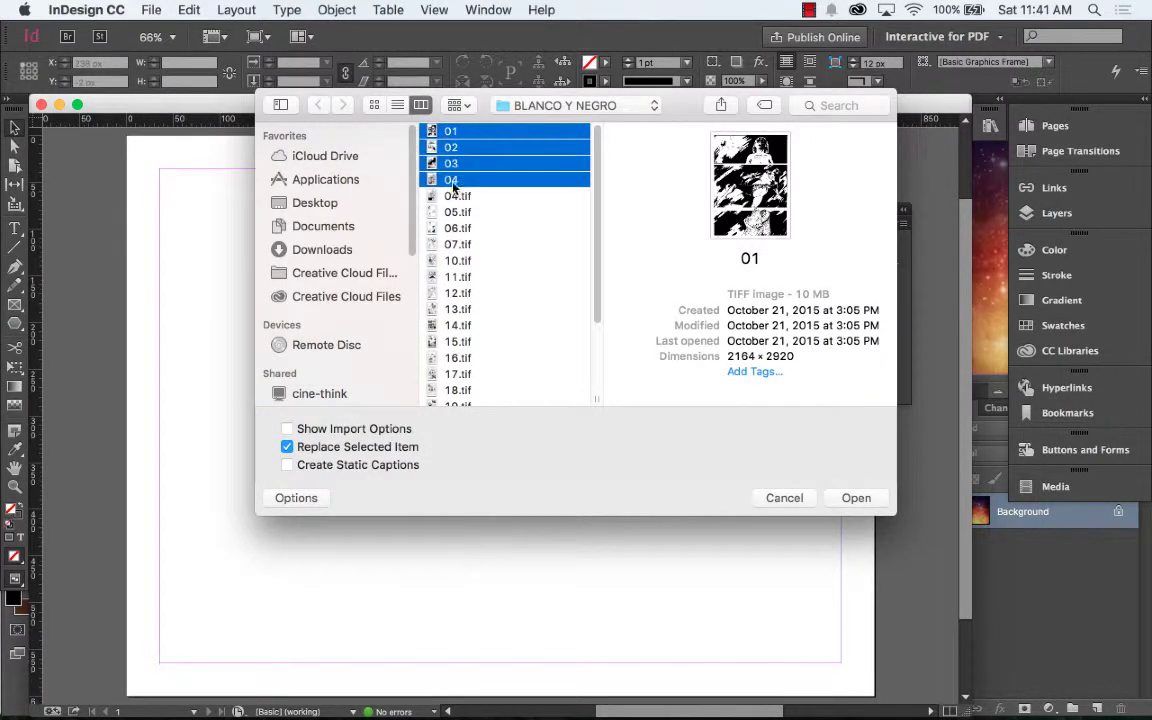
pyautogui.click(855, 498)
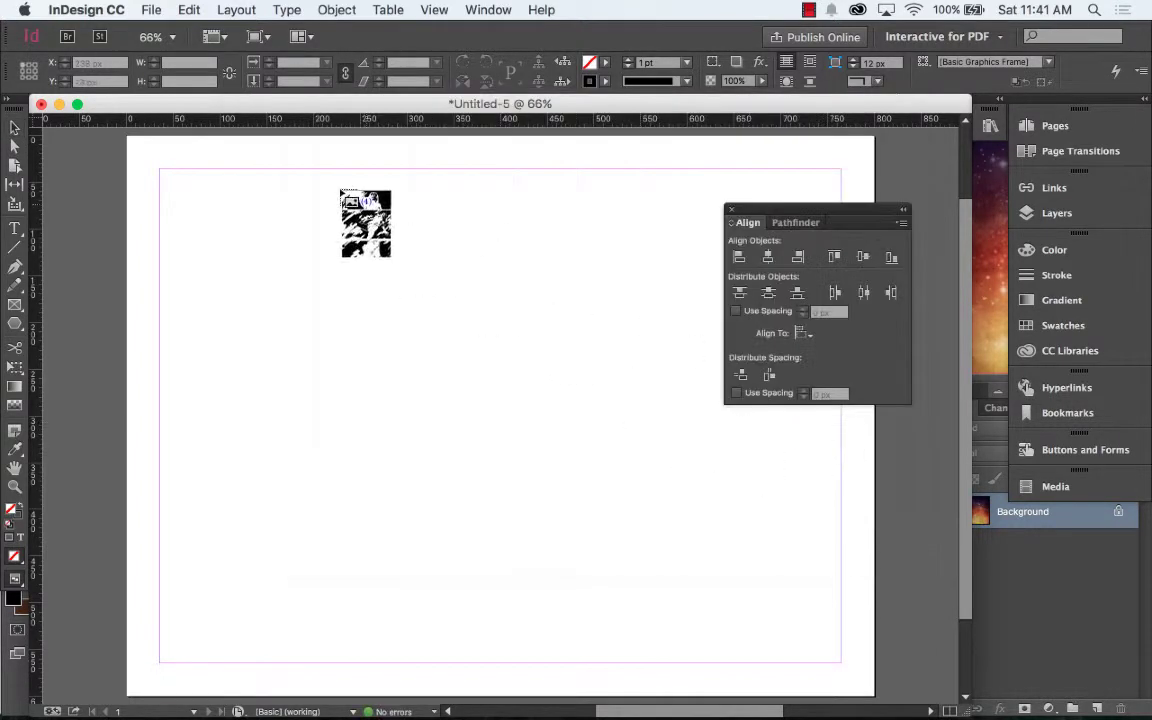
# Step: Place the four loaded images as a two-by-two grid filling the page margins, about 728 x 528 px overall
pyautogui.moveTo(161, 172); pyautogui.dragTo(845, 671)
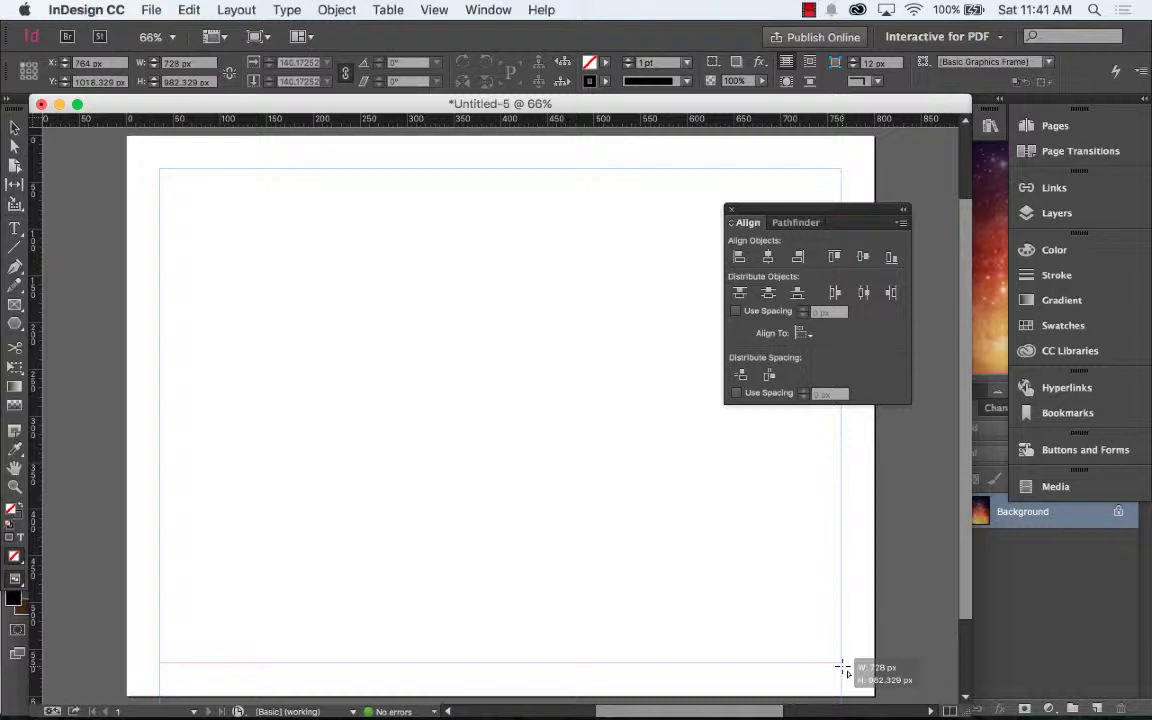
pyautogui.moveTo(845, 671); pyautogui.dragTo(843, 668)
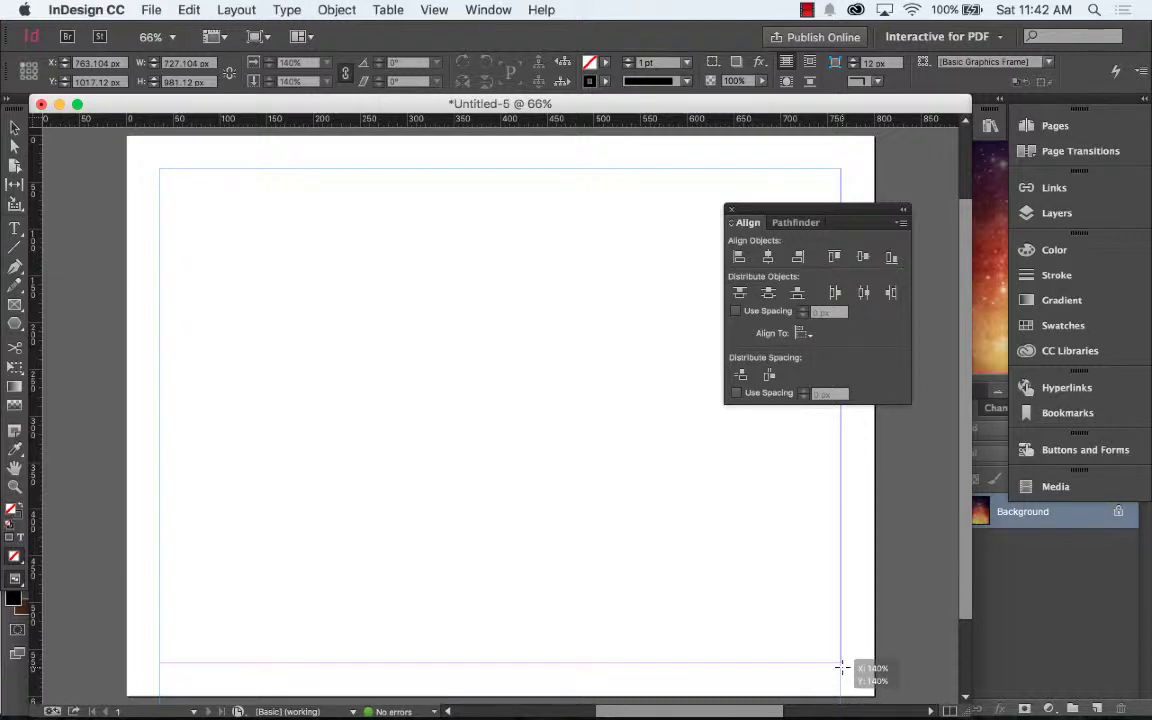
pyautogui.press('Right')
pyautogui.moveTo(841, 667); pyautogui.dragTo(841, 667)
pyautogui.press('Up')
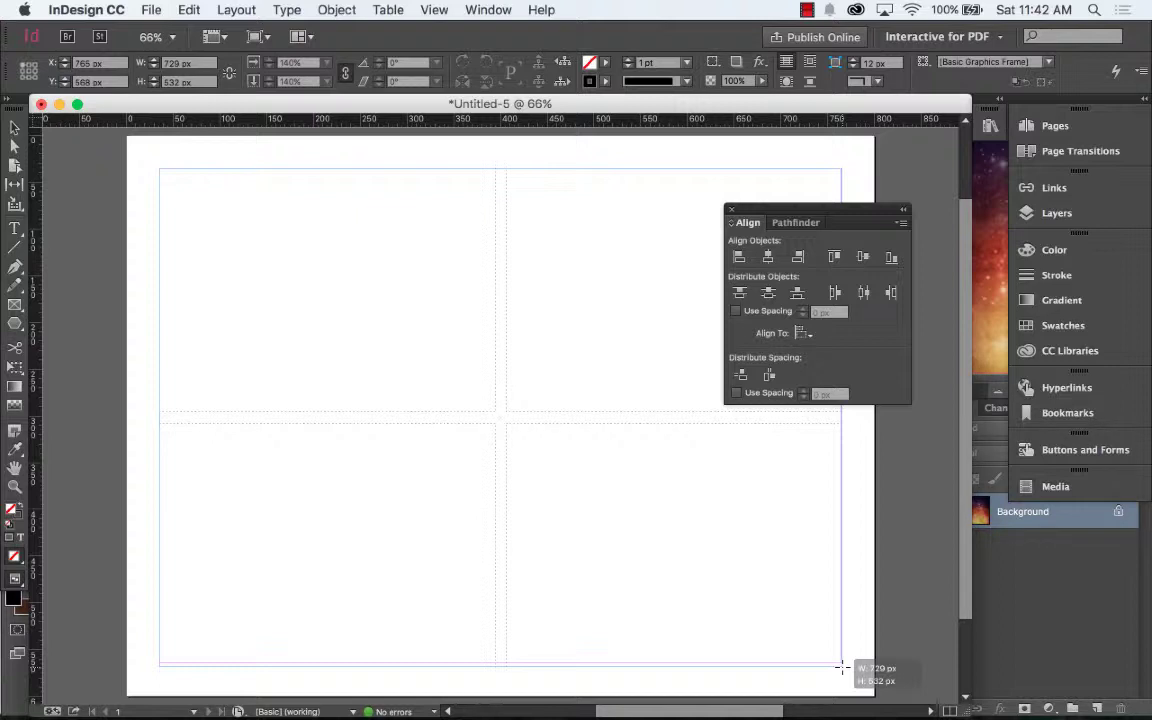
pyautogui.moveTo(841, 667); pyautogui.dragTo(841, 665)
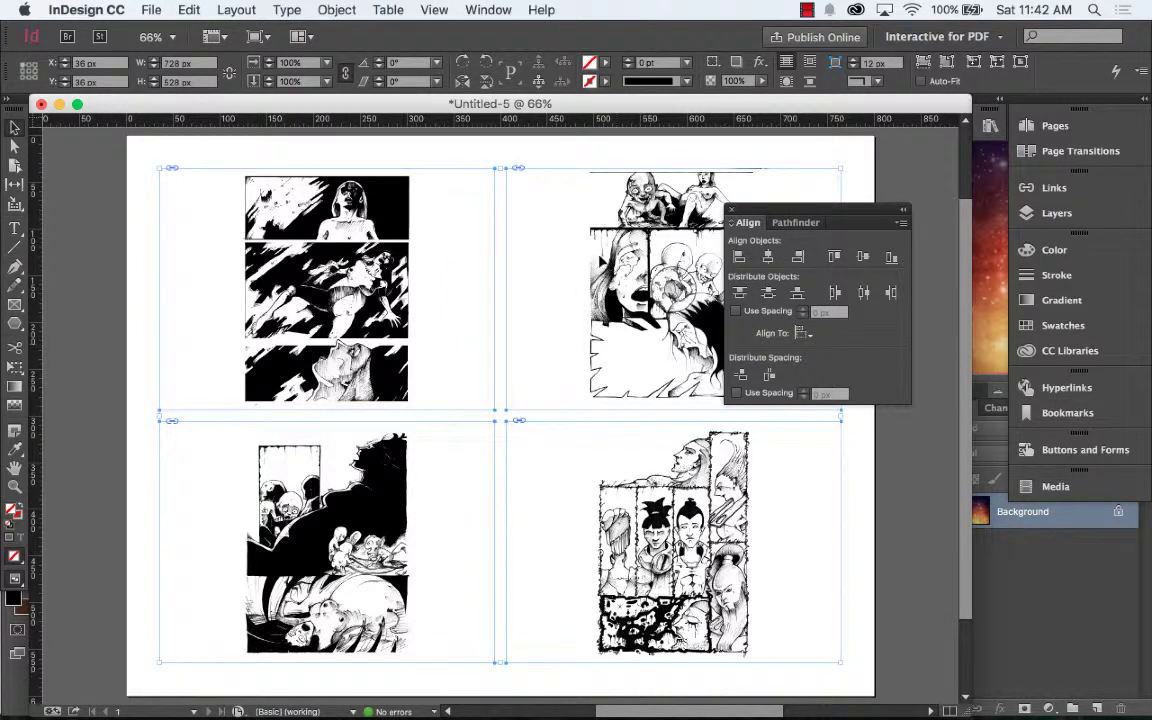
# Step: Stack the four selected images by aligning their horizontal and vertical centers, and dock the Align panel with the other panels
pyautogui.click(733, 211)
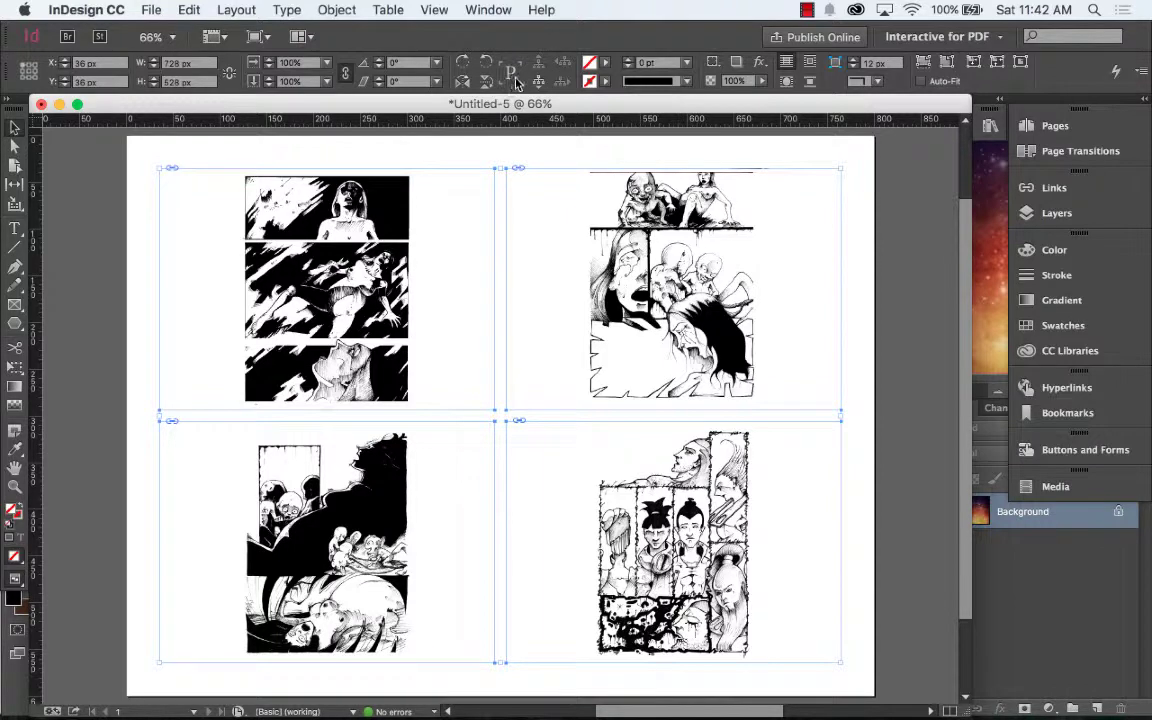
pyautogui.click(489, 11)
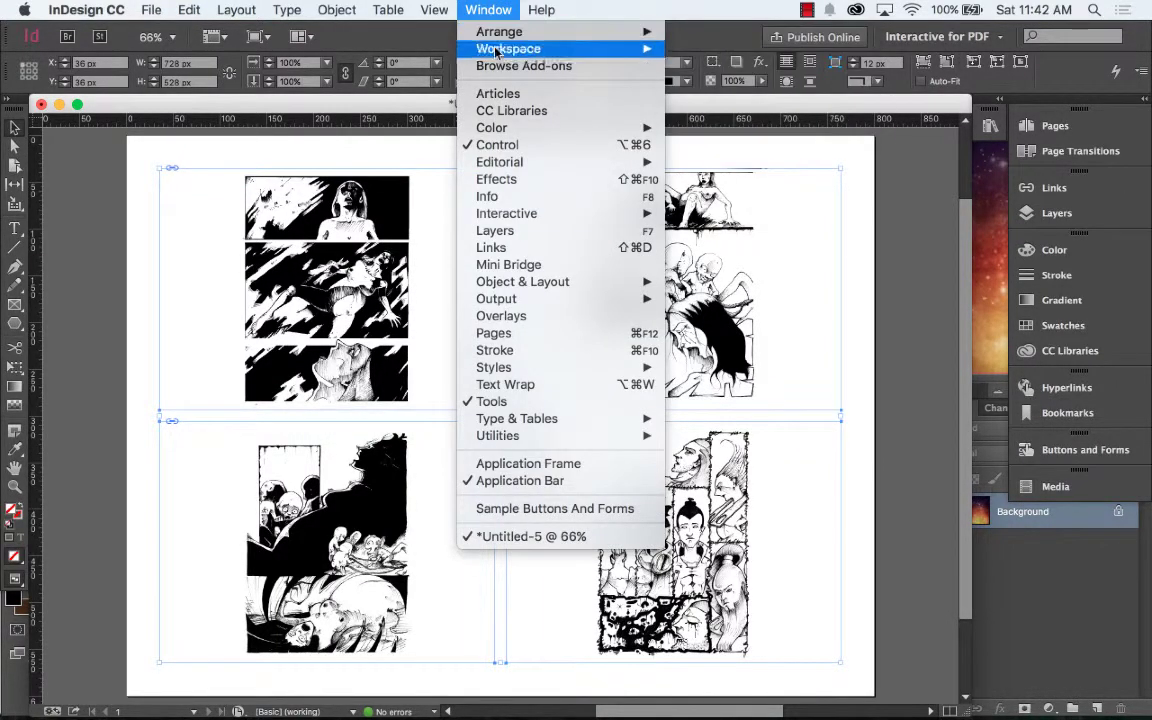
pyautogui.moveTo(563, 284)
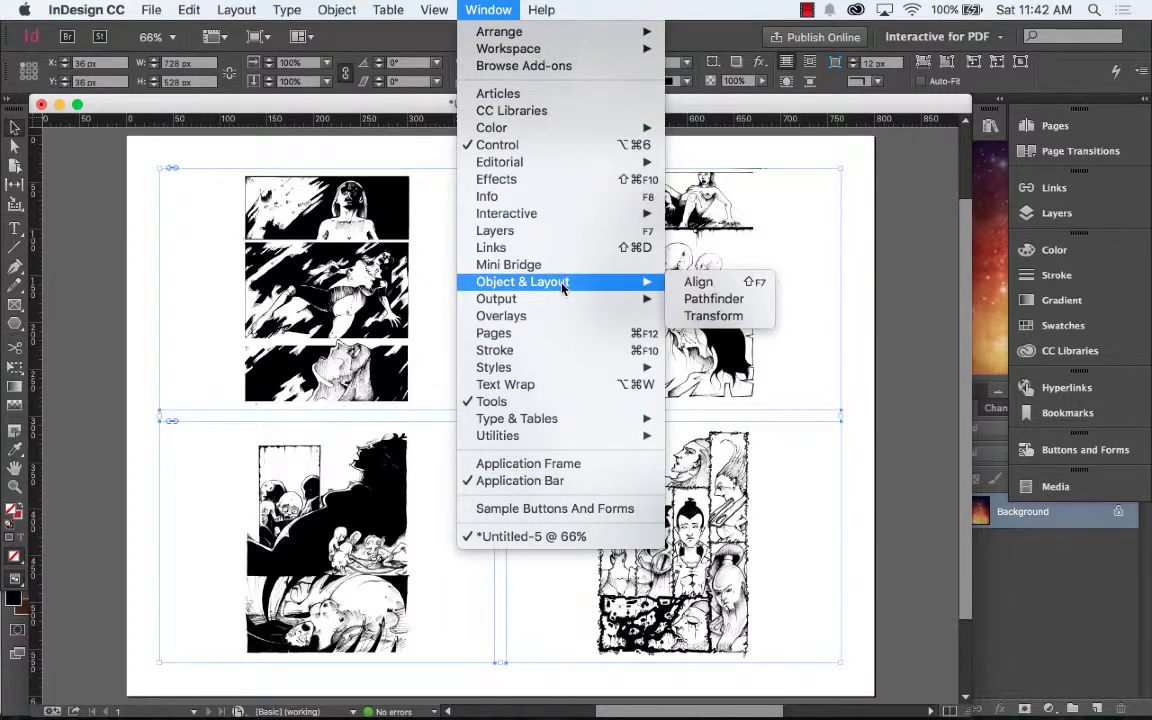
pyautogui.click(700, 283)
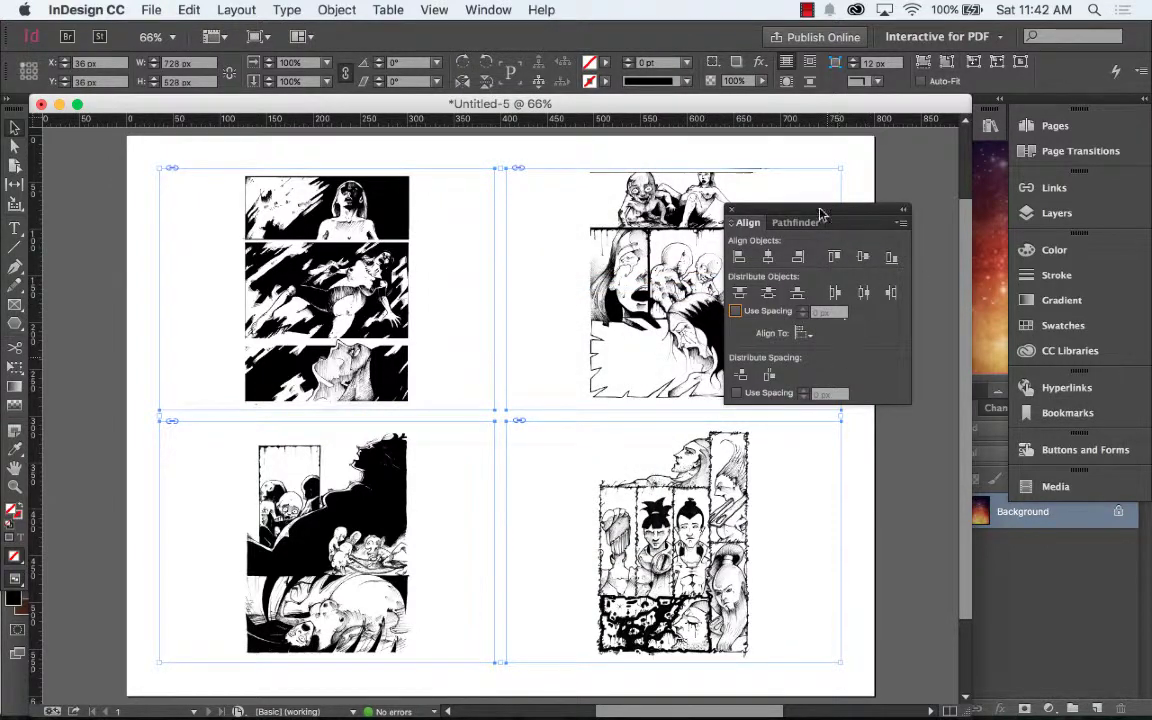
pyautogui.moveTo(810, 221); pyautogui.dragTo(842, 153)
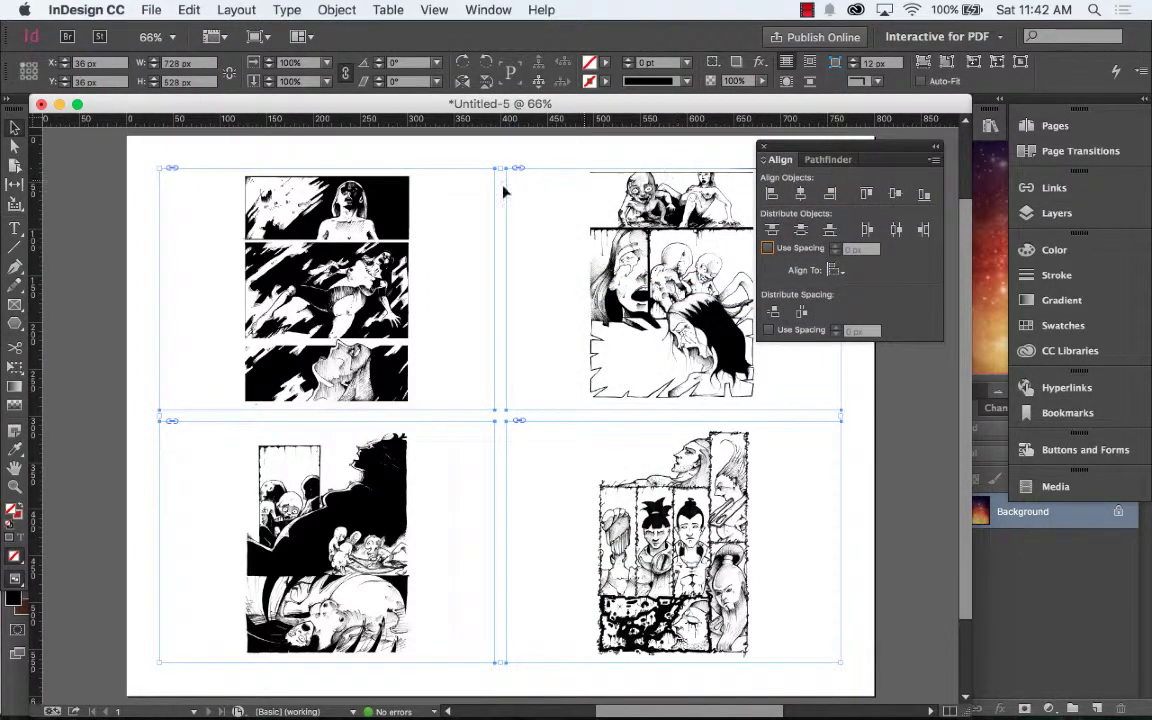
pyautogui.click(800, 193)
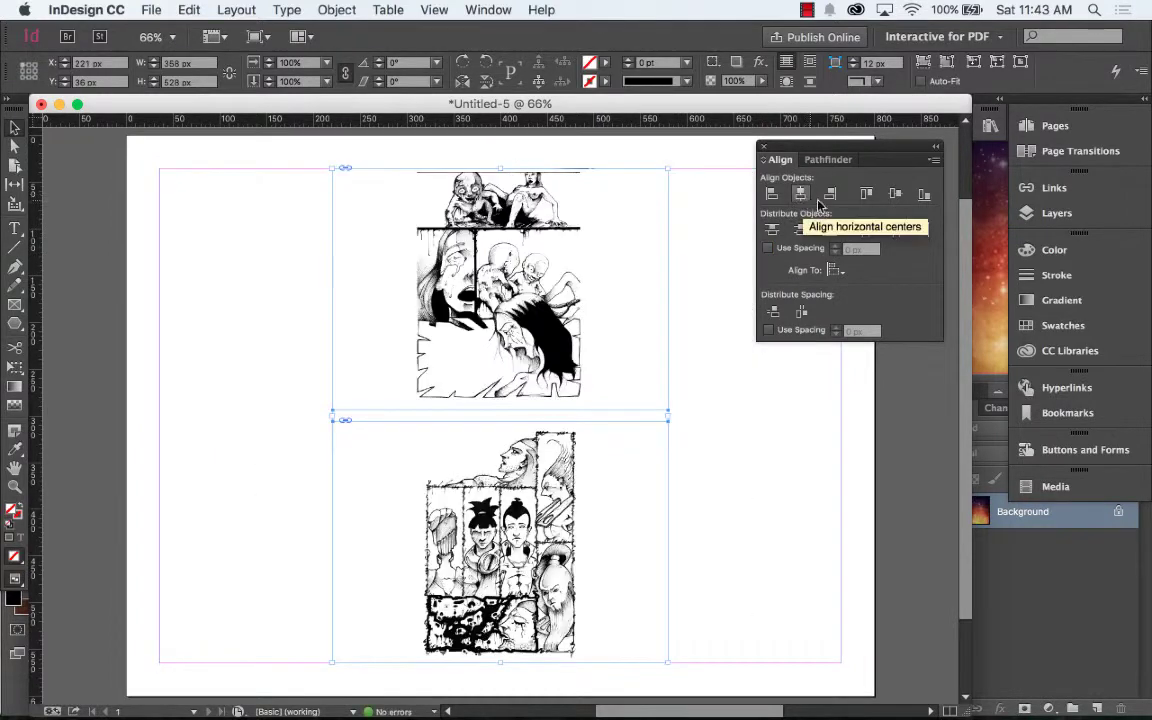
pyautogui.click(894, 200)
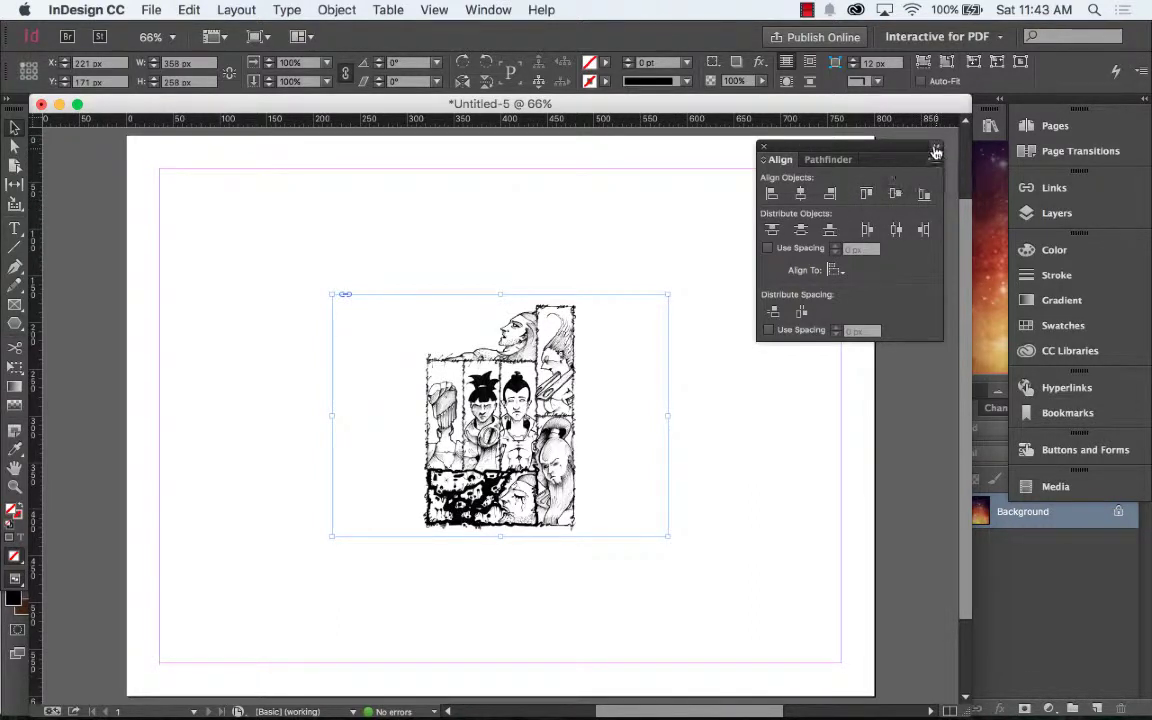
pyautogui.moveTo(830, 142); pyautogui.dragTo(980, 465)
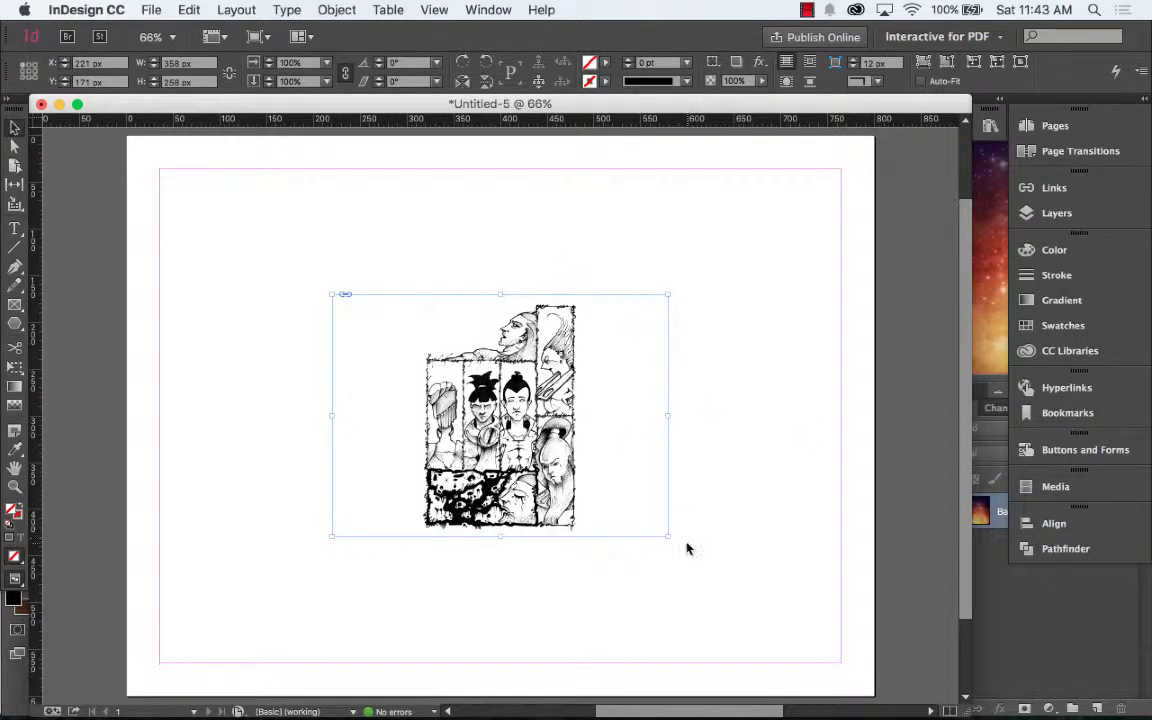
# Step: Enlarge the stacked image frames from their center to about 728 x 525 px and fit the content proportionally
pyautogui.moveTo(666, 538); pyautogui.dragTo(838, 656)
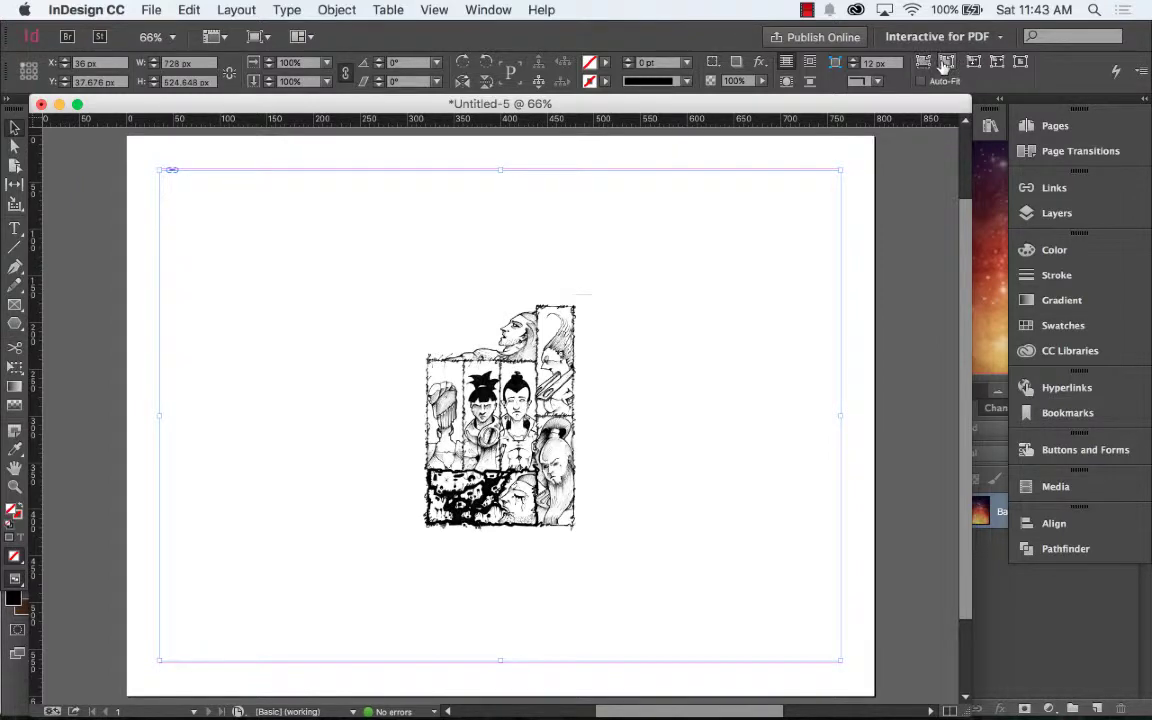
pyautogui.click(923, 62)
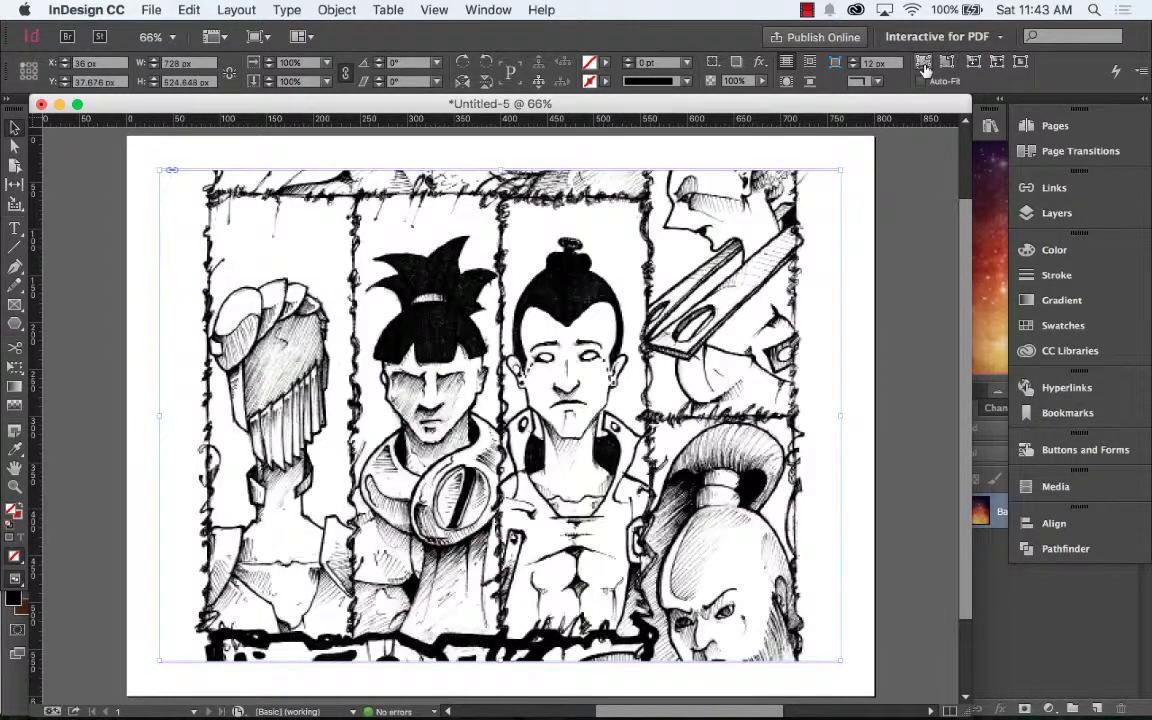
pyautogui.click(947, 63)
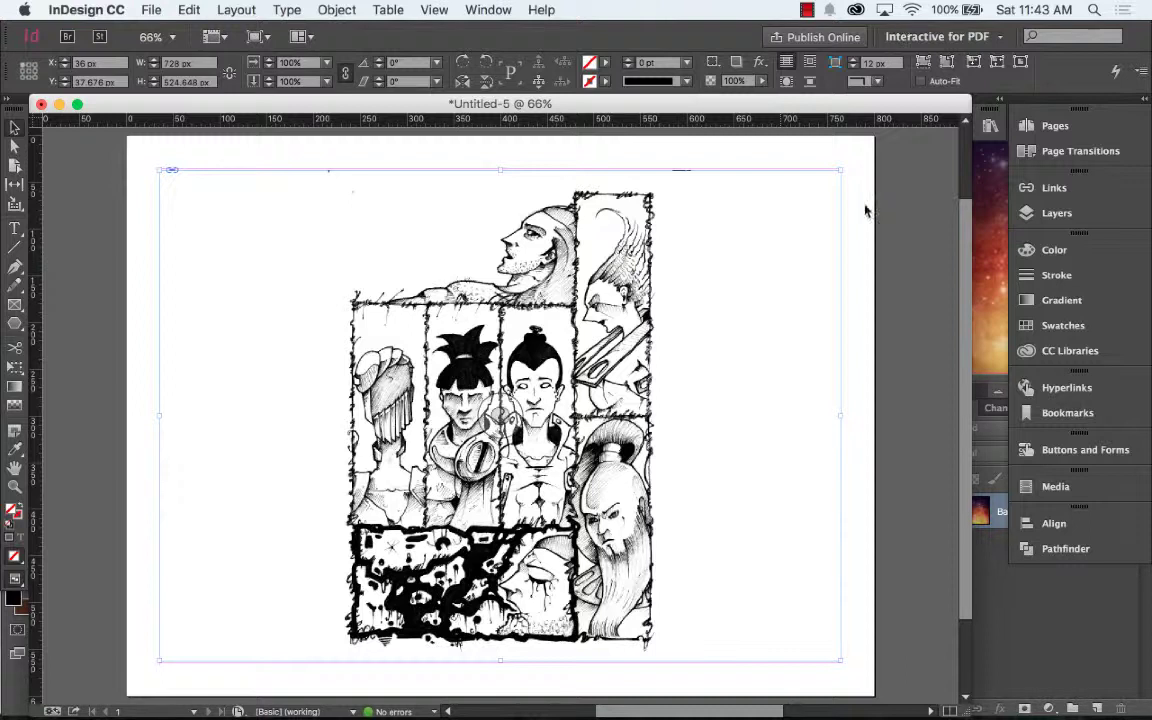
# Step: Create a new layer above the image layer and name it elementos
pyautogui.click(1065, 226)
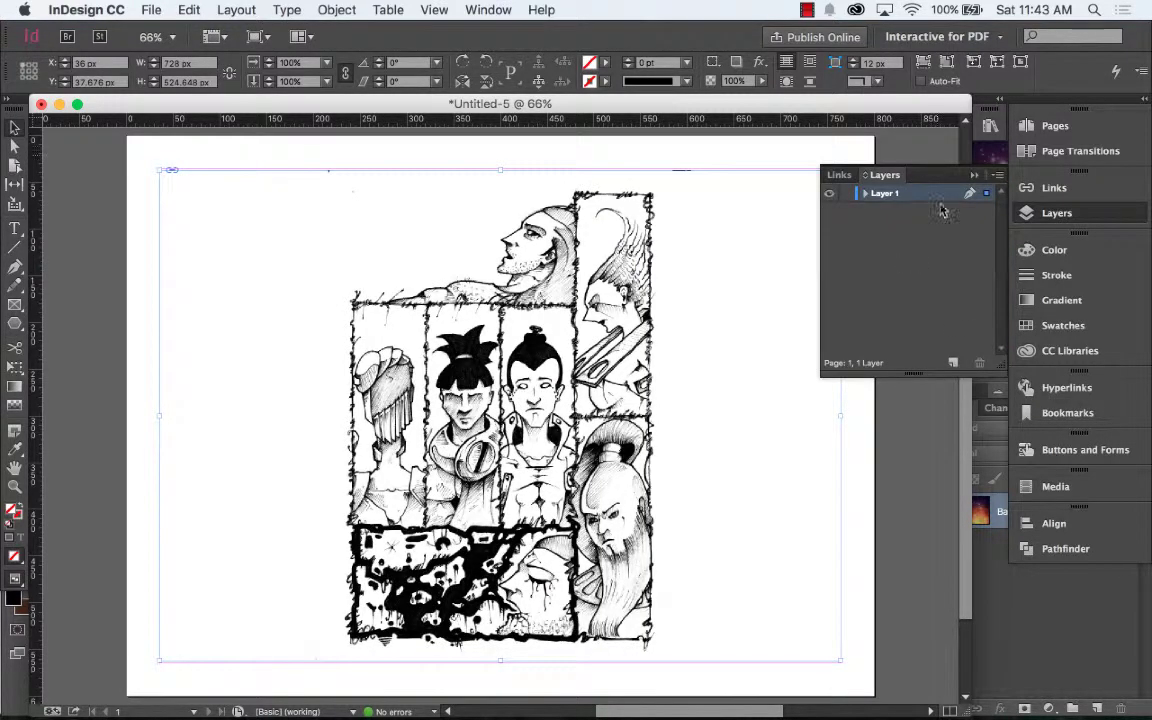
pyautogui.click(953, 362)
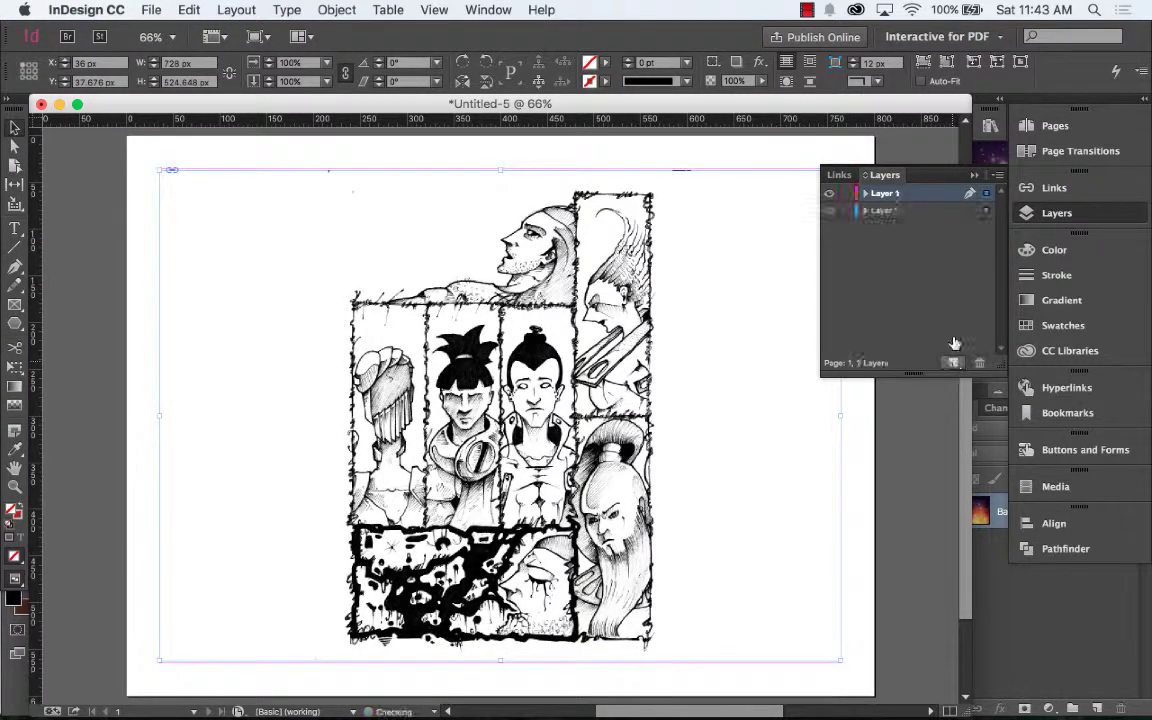
pyautogui.doubleClick(884, 195)
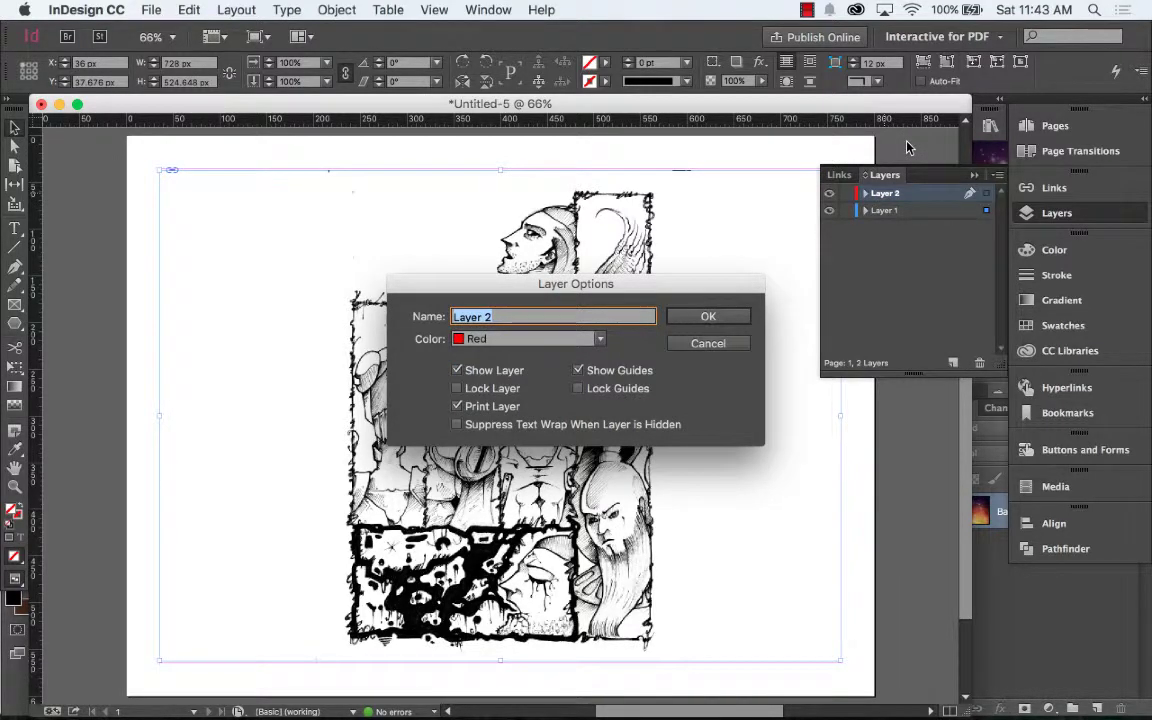
pyautogui.write('elementos')
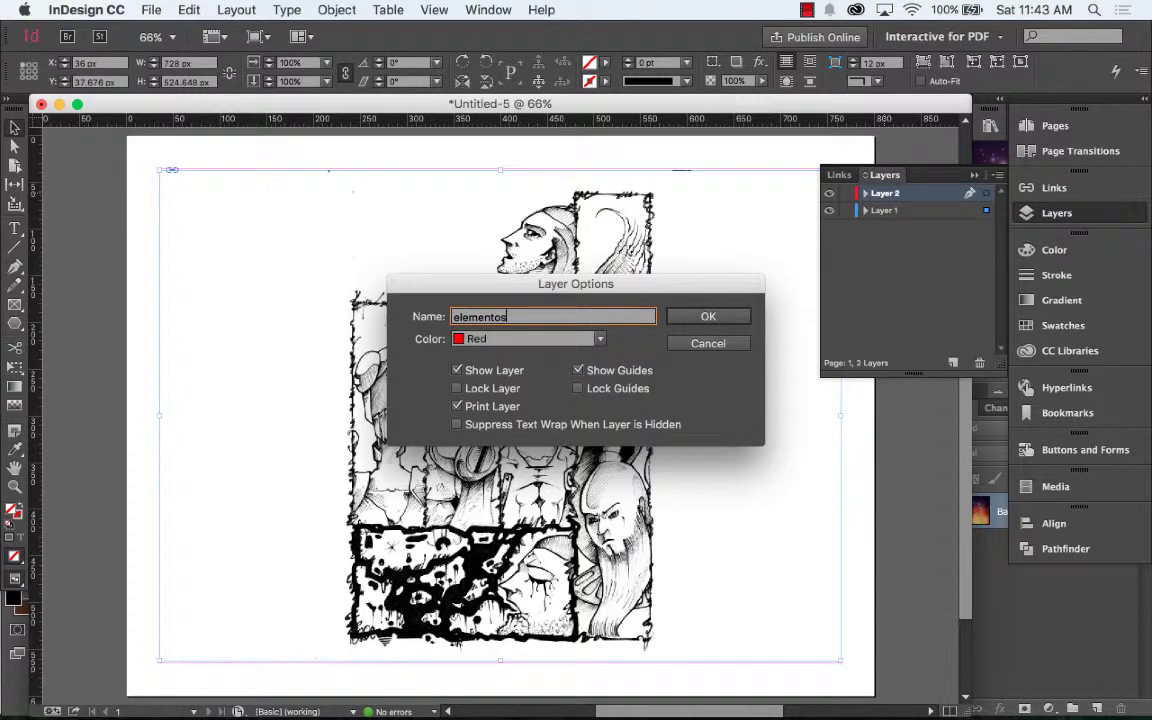
pyautogui.click(700, 318)
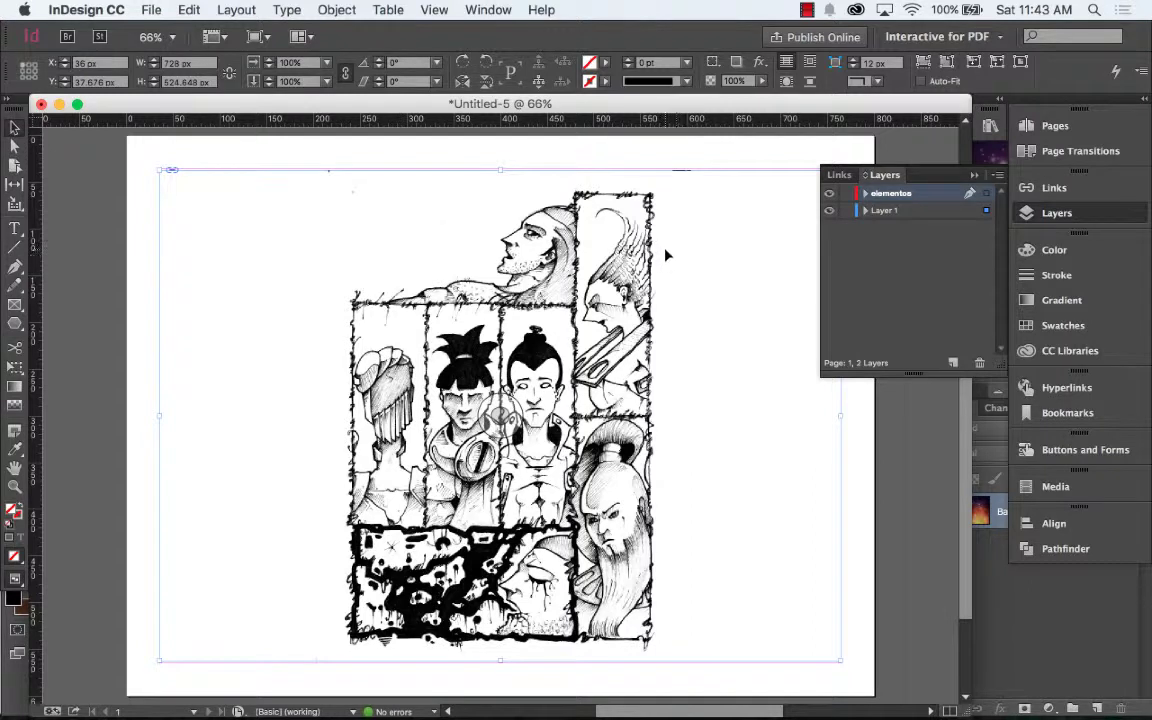
# Step: Draw a triangle about 90 x 78 px to the right of the artwork and rotate it -90° to point right
pyautogui.click(15, 324)
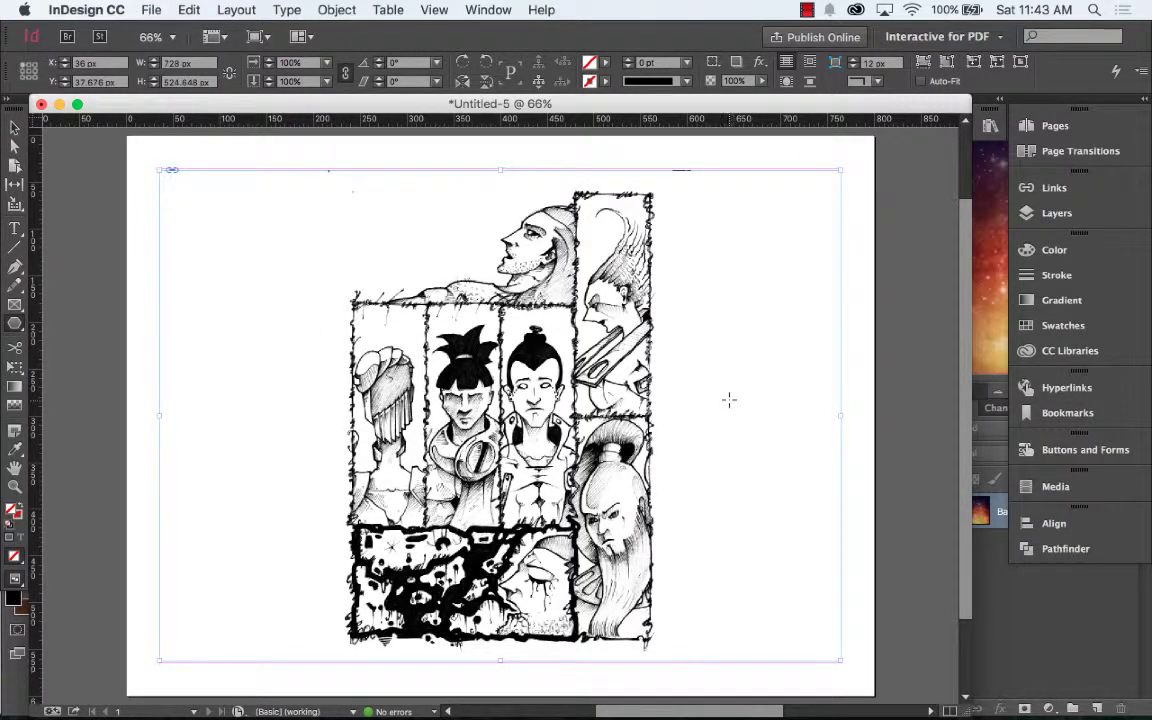
pyautogui.moveTo(727, 398); pyautogui.dragTo(810, 470)
pyautogui.click(14, 128)
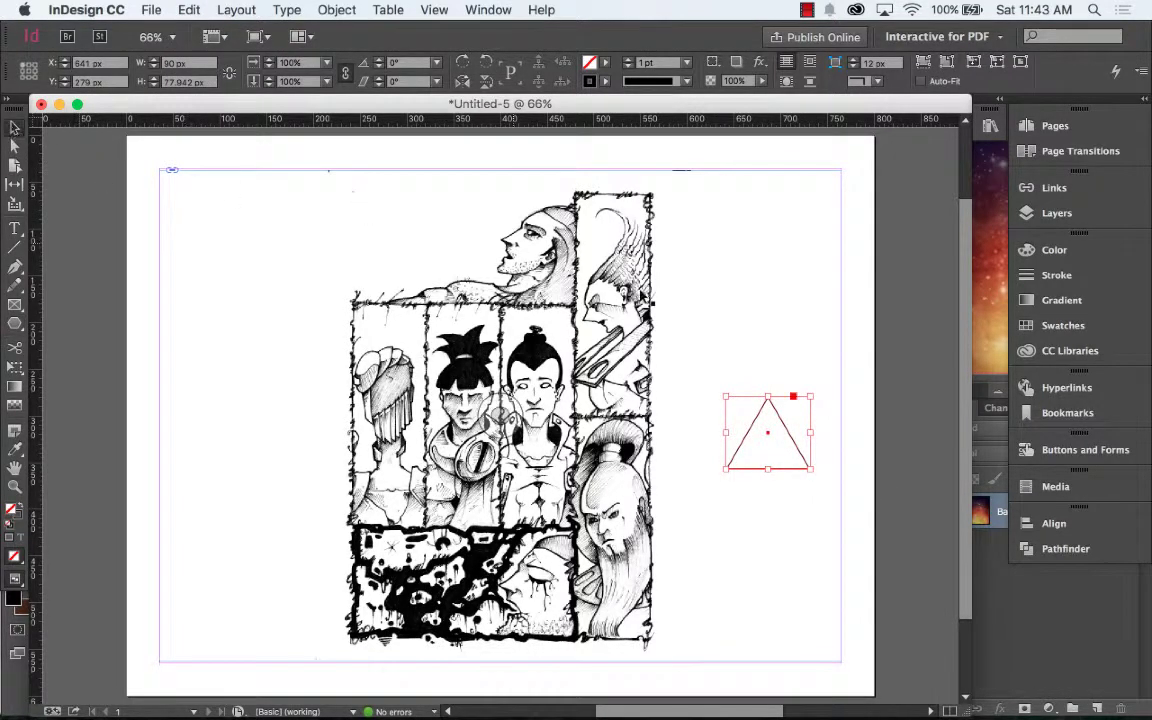
pyautogui.moveTo(815, 391); pyautogui.dragTo(843, 475)
pyautogui.moveTo(828, 432); pyautogui.dragTo(832, 505)
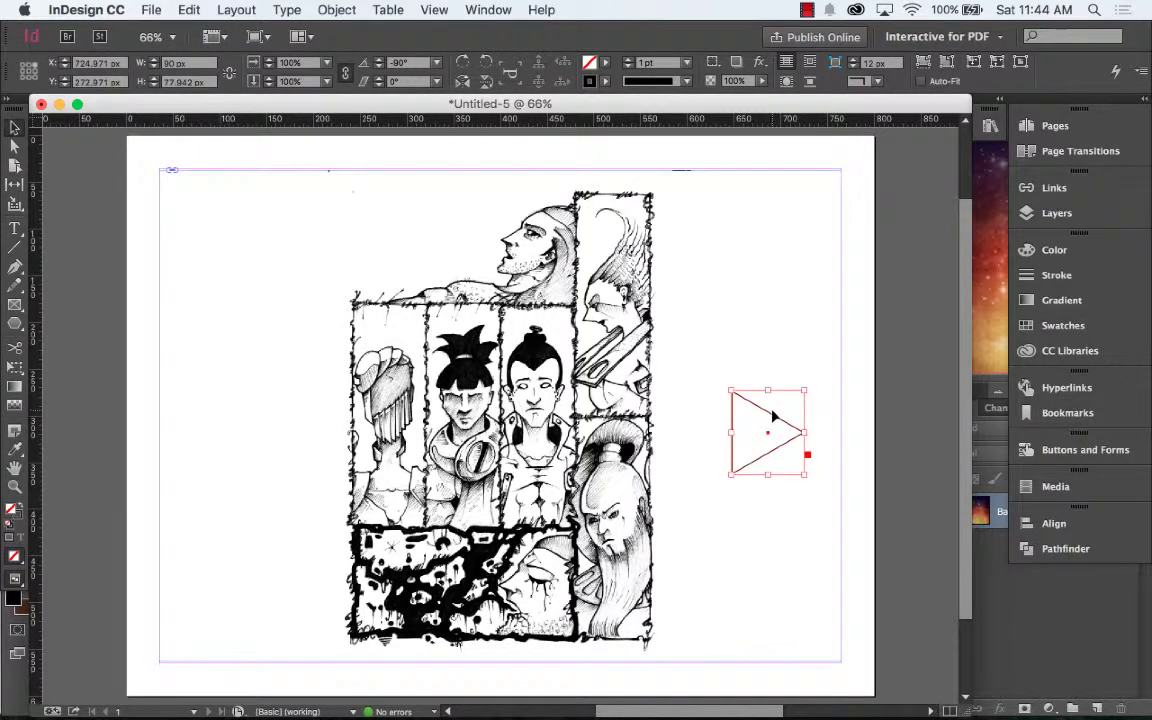
# Step: Duplicate the triangle to the left side of the artwork and rotate the copy to 90° so it points left
pyautogui.moveTo(776, 420); pyautogui.dragTo(283, 428)
pyautogui.moveTo(309, 381); pyautogui.dragTo(236, 446)
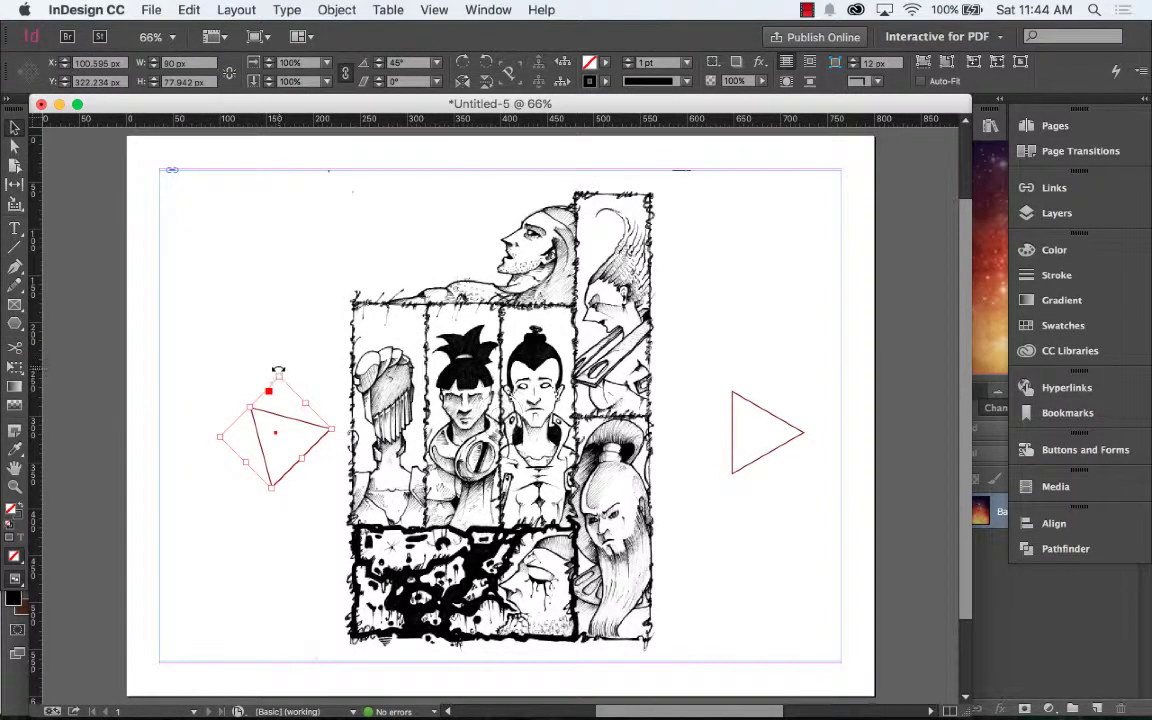
pyautogui.moveTo(275, 368); pyautogui.dragTo(241, 411)
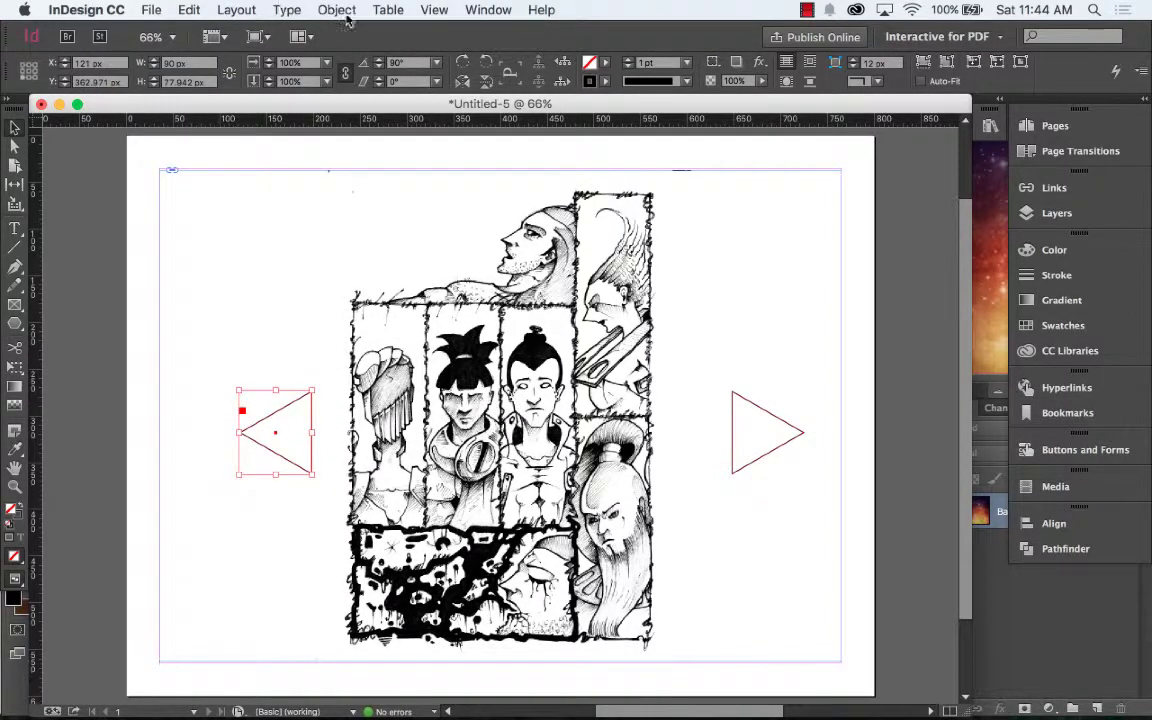
# Step: Divide the page into 4 columns with a 12 px gutter, keeping the 36 px margins
pyautogui.click(236, 10)
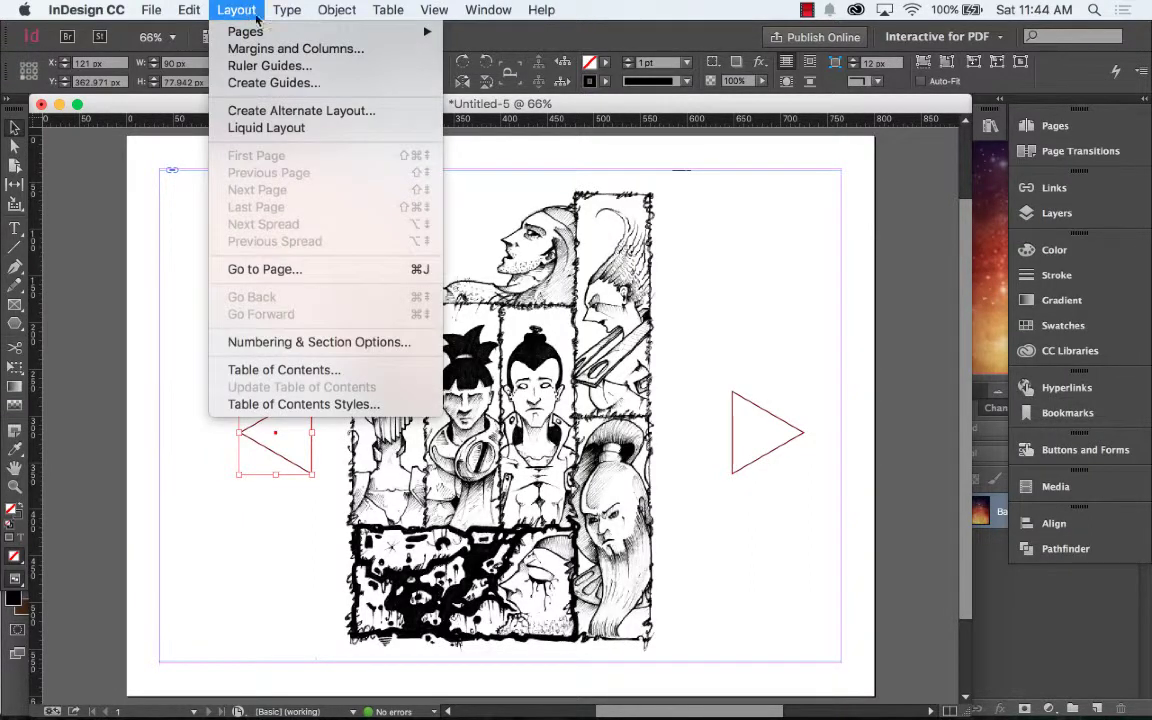
pyautogui.click(300, 49)
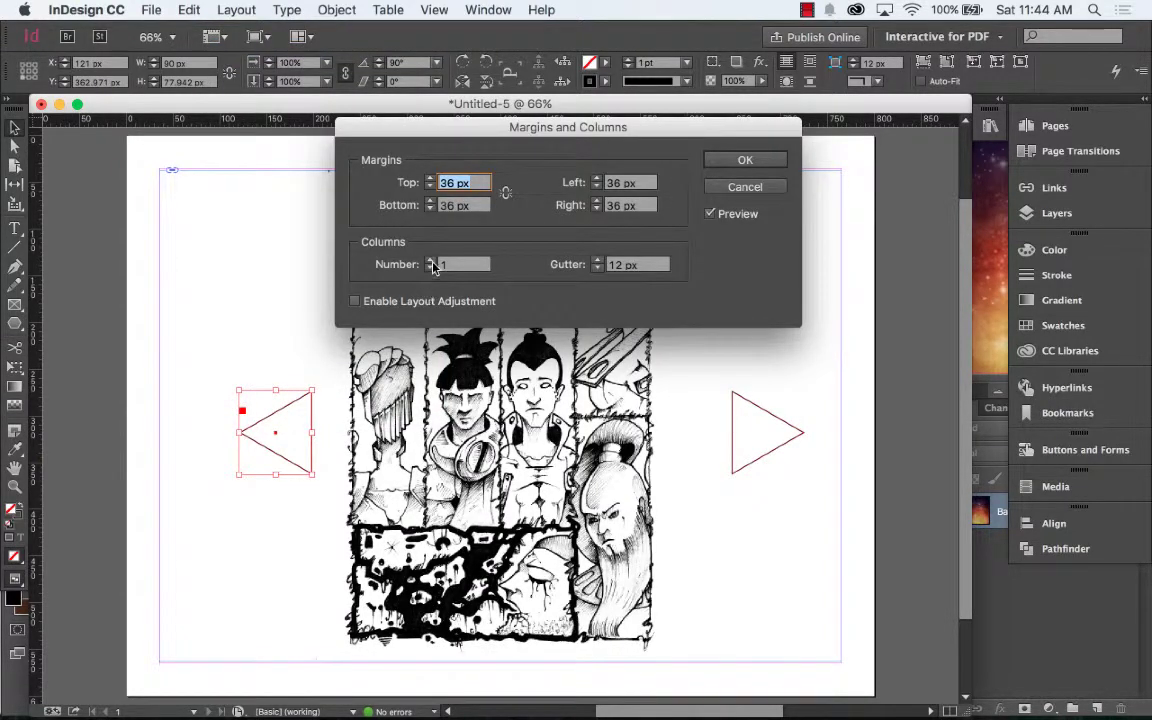
pyautogui.click(430, 261)
pyautogui.click(430, 261)
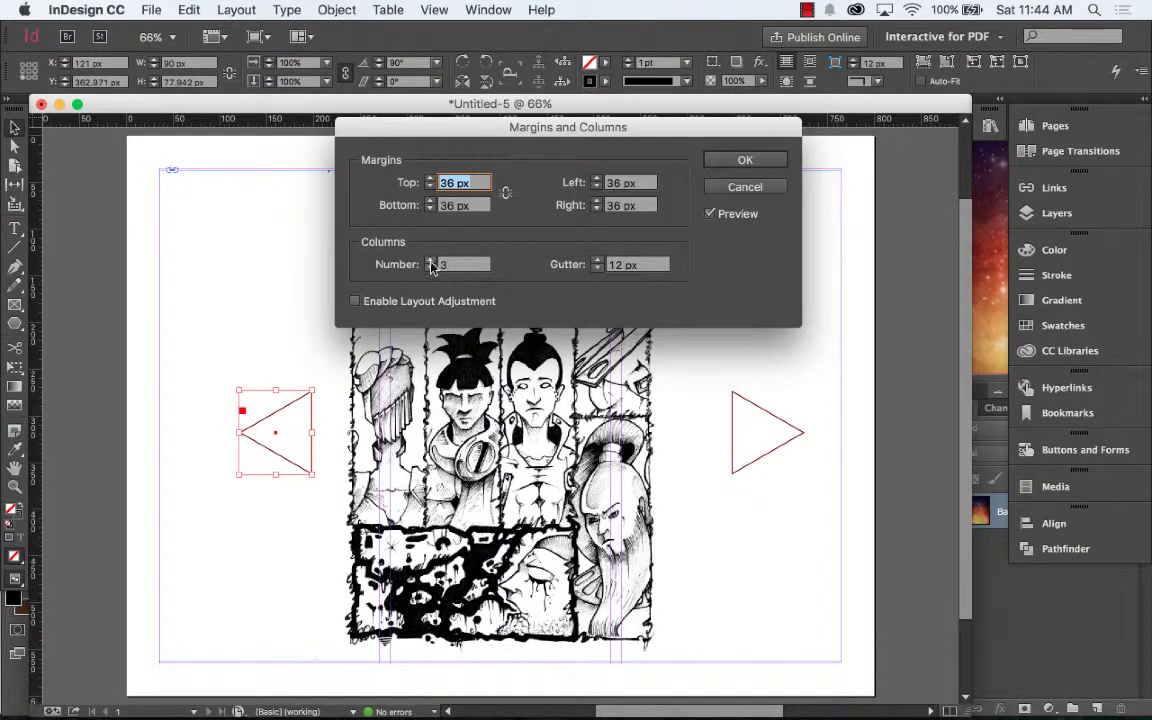
pyautogui.click(430, 261)
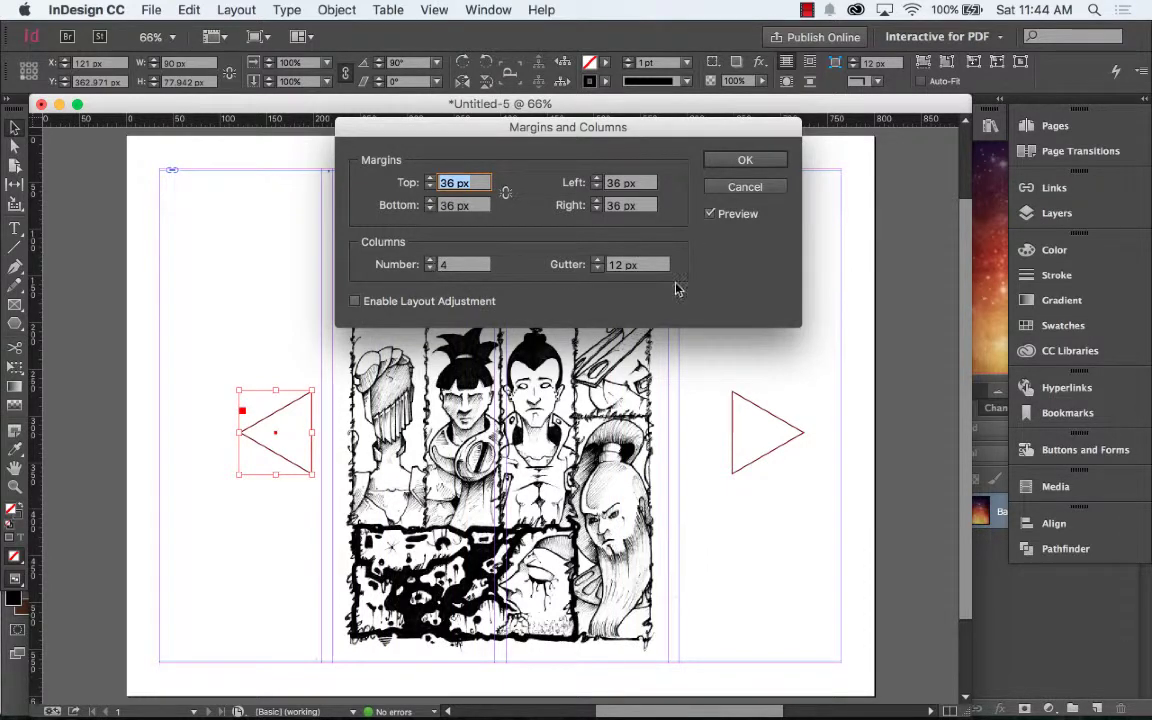
pyautogui.press('Return')
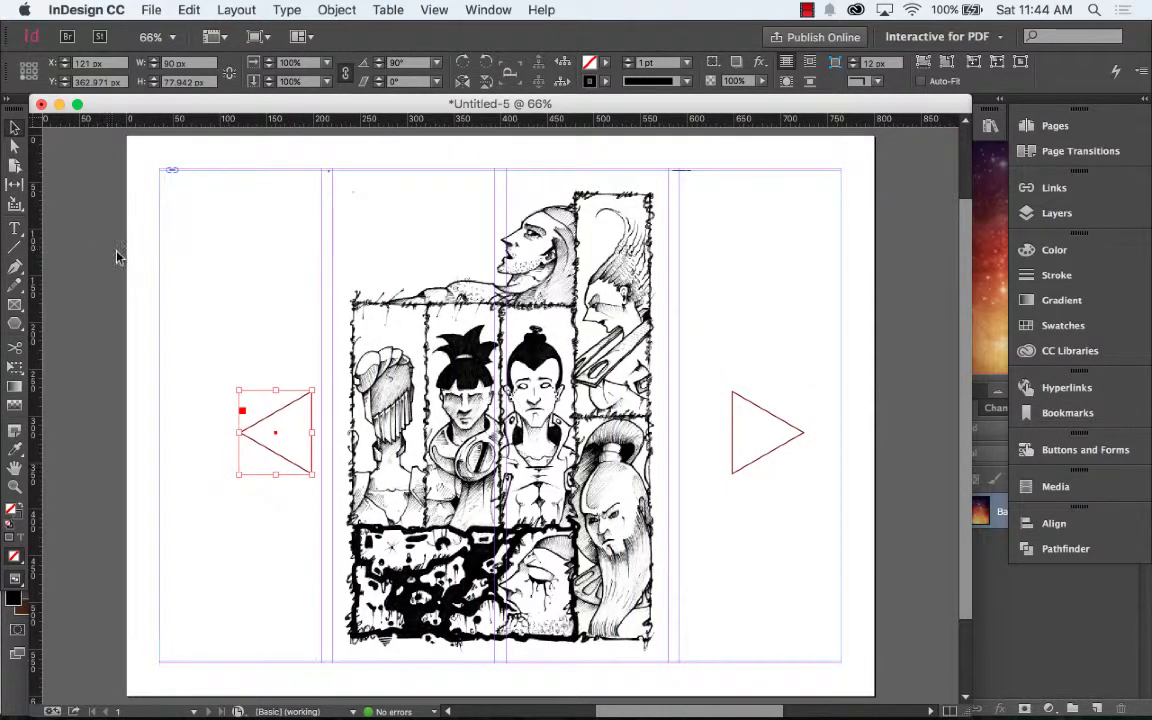
# Step: Lock Layer 1 so the stacked images cannot be selected while working on the triangles
pyautogui.click(200, 420)
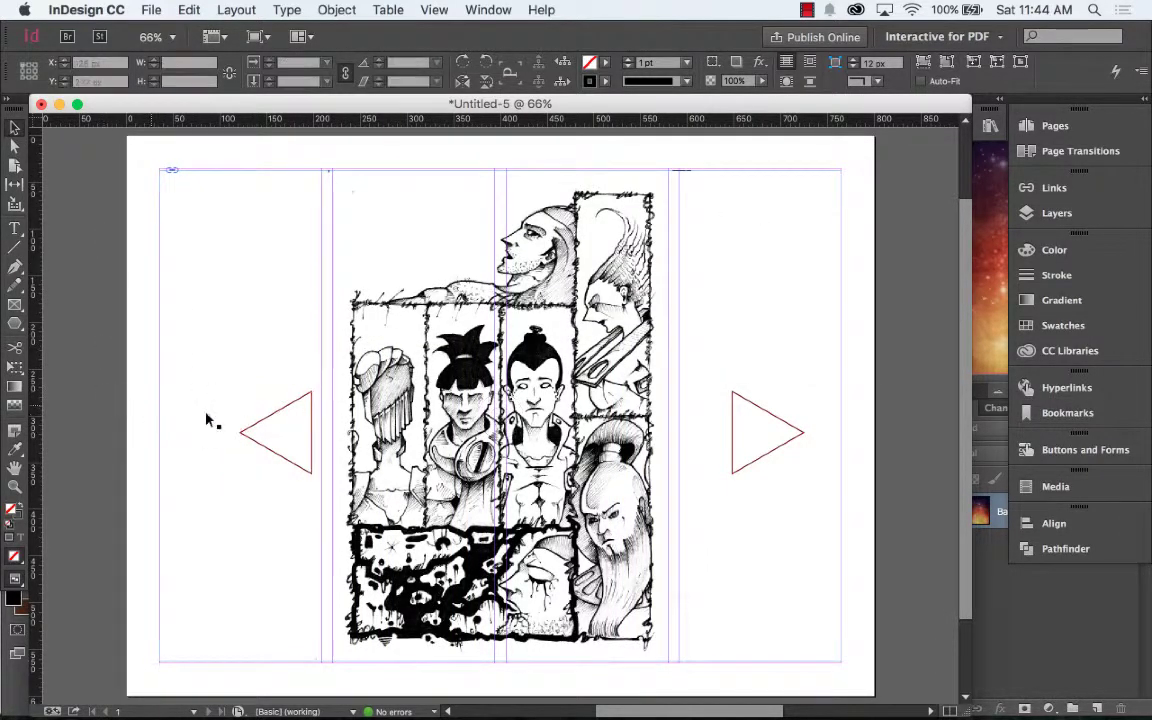
pyautogui.click(280, 418)
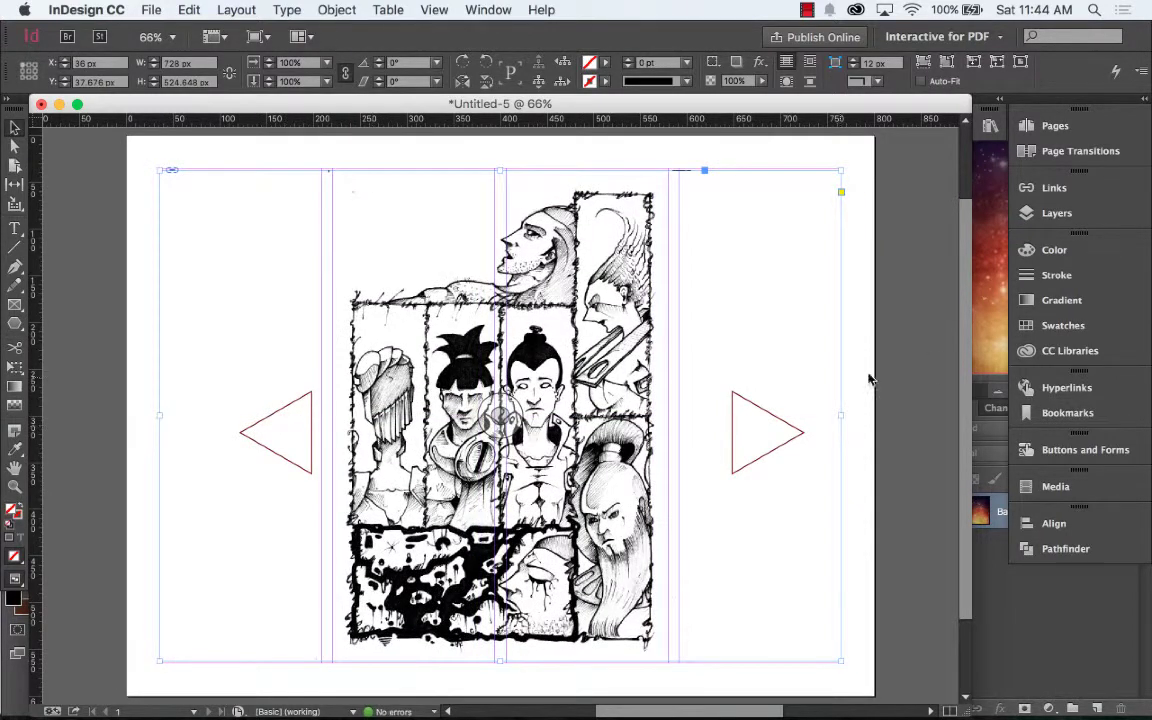
pyautogui.click(1045, 213)
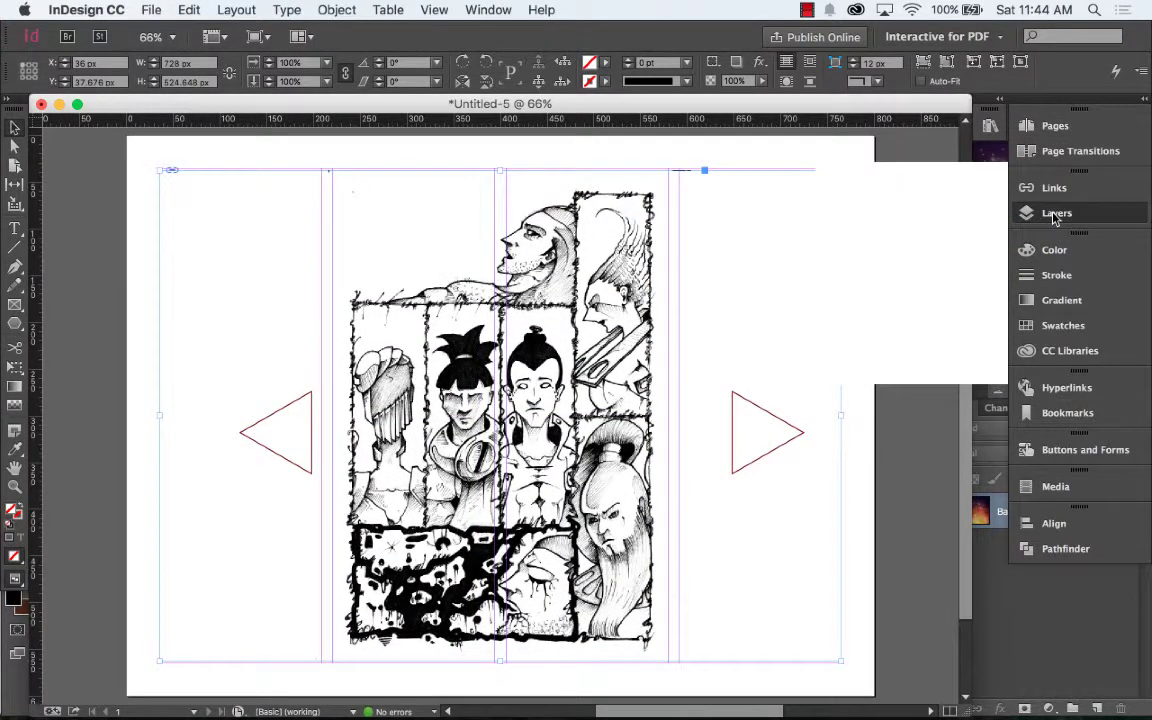
pyautogui.click(847, 211)
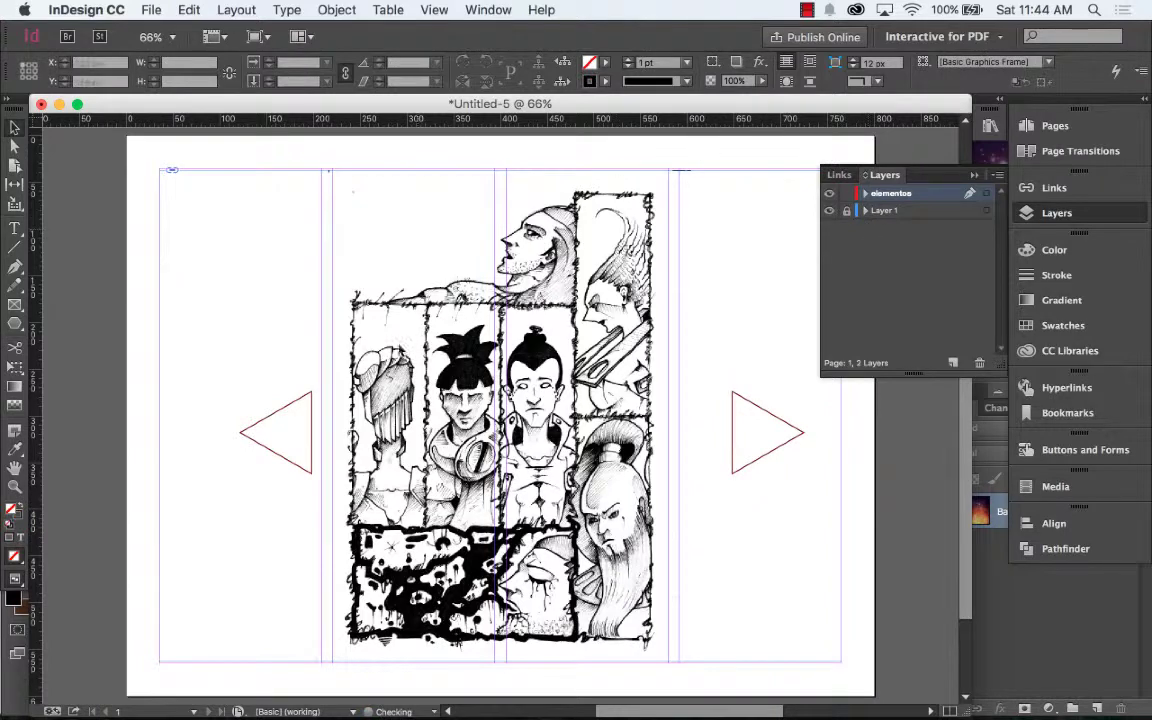
# Step: Move both triangles inward, the left one against the first column's inner guide and the right one near the fourth column's inner guide
pyautogui.click(298, 412)
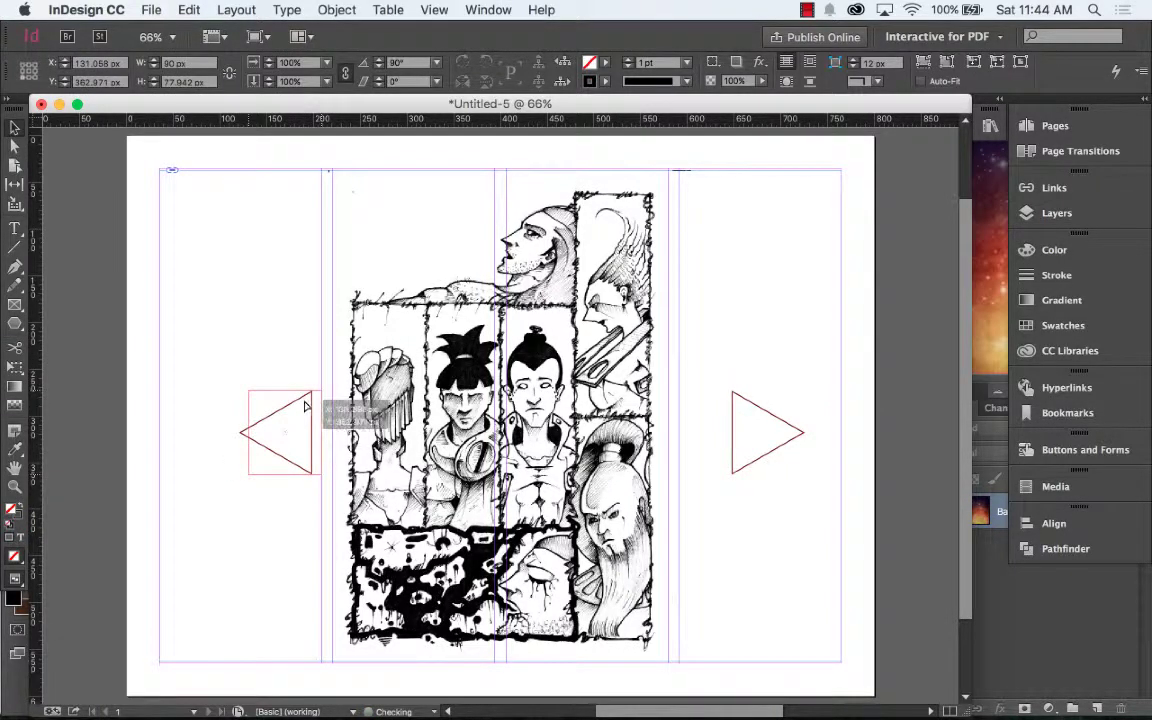
pyautogui.click(766, 400)
pyautogui.moveTo(766, 400); pyautogui.dragTo(706, 420)
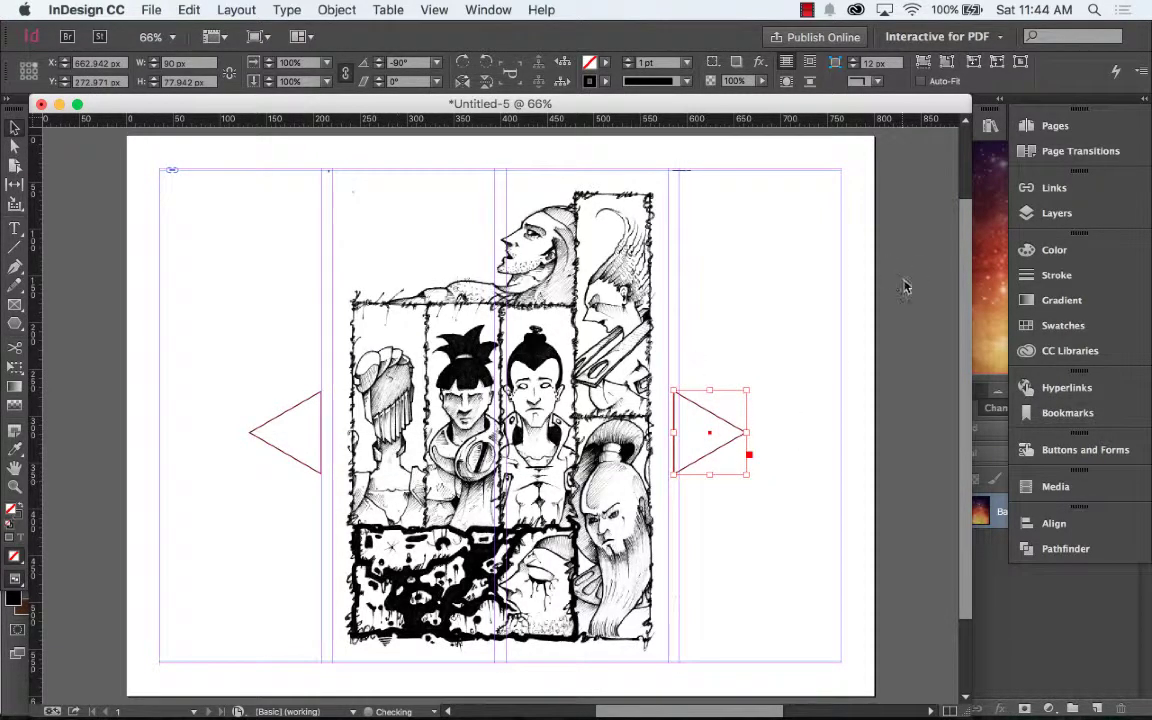
# Step: Fill both triangles with black sampled from the artwork using the Eyedropper
pyautogui.click(15, 449)
pyautogui.click(413, 327)
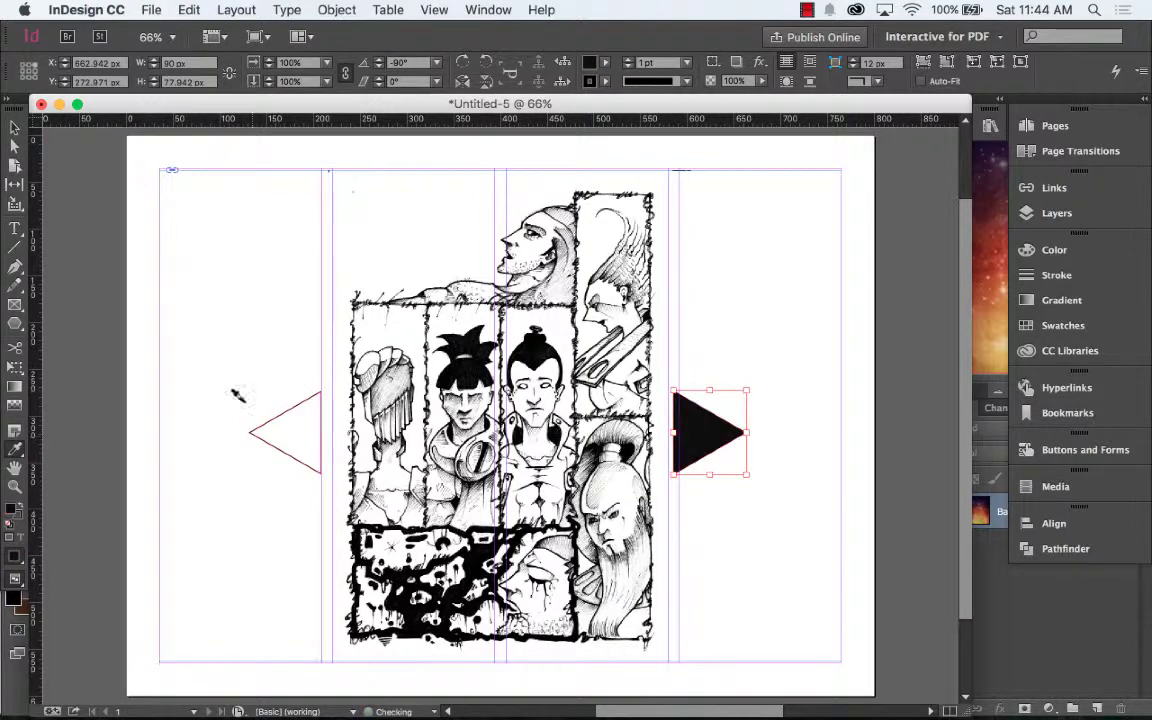
pyautogui.press('v')
pyautogui.click(268, 428)
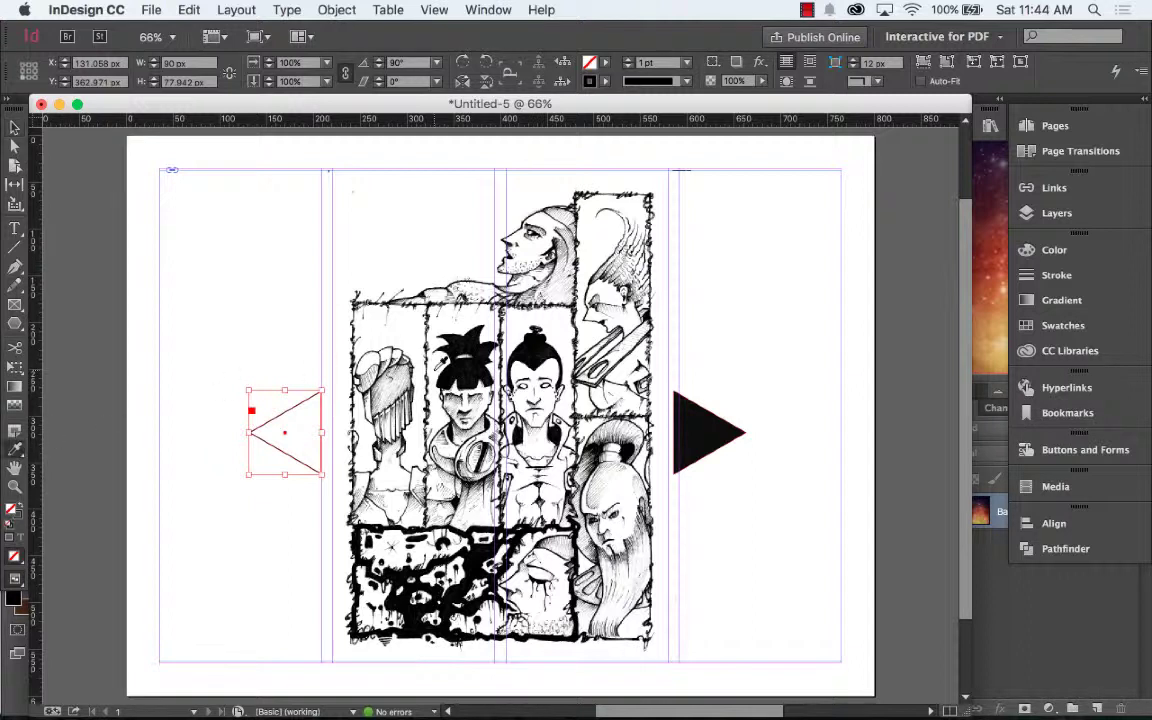
pyautogui.click(413, 329)
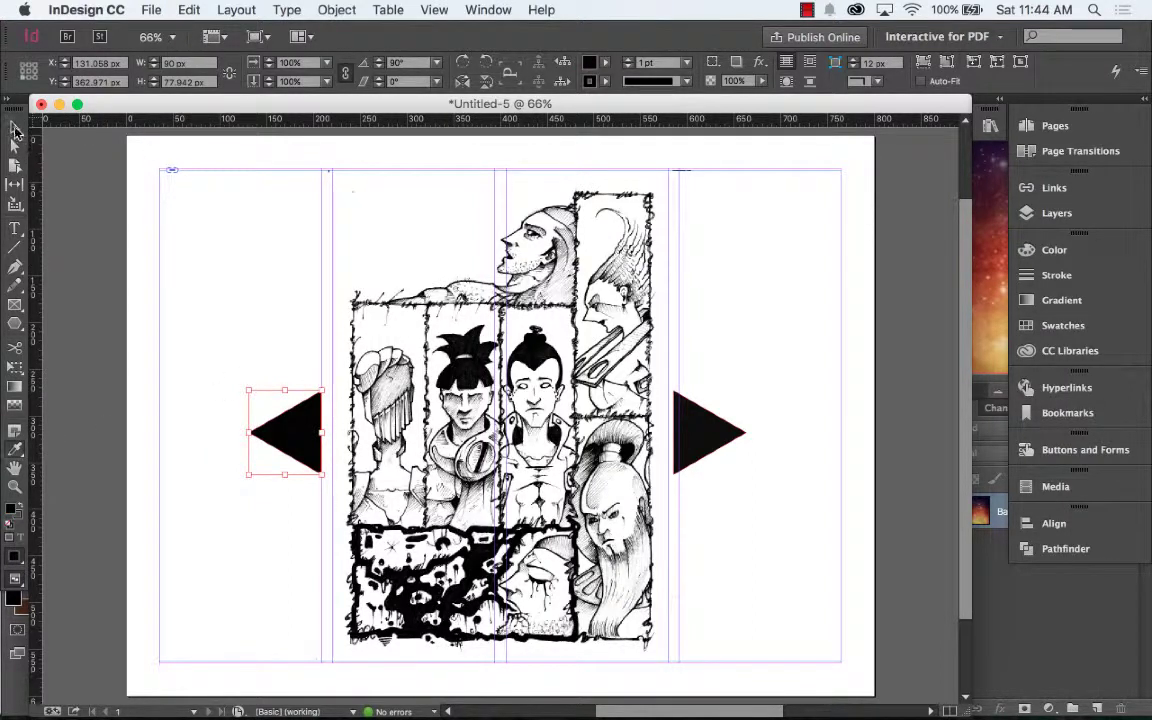
pyautogui.click(86, 200)
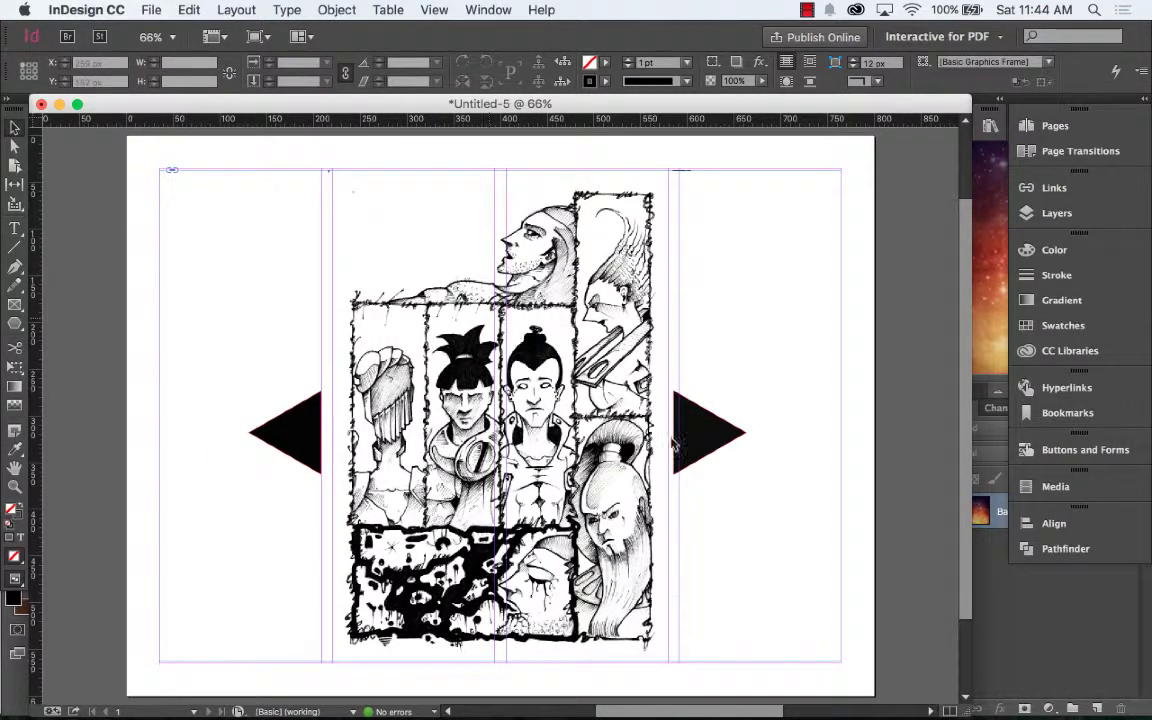
# Step: Nudge the right triangle 6 px to the right so its base meets the fourth column's inner guide
pyautogui.click(706, 428)
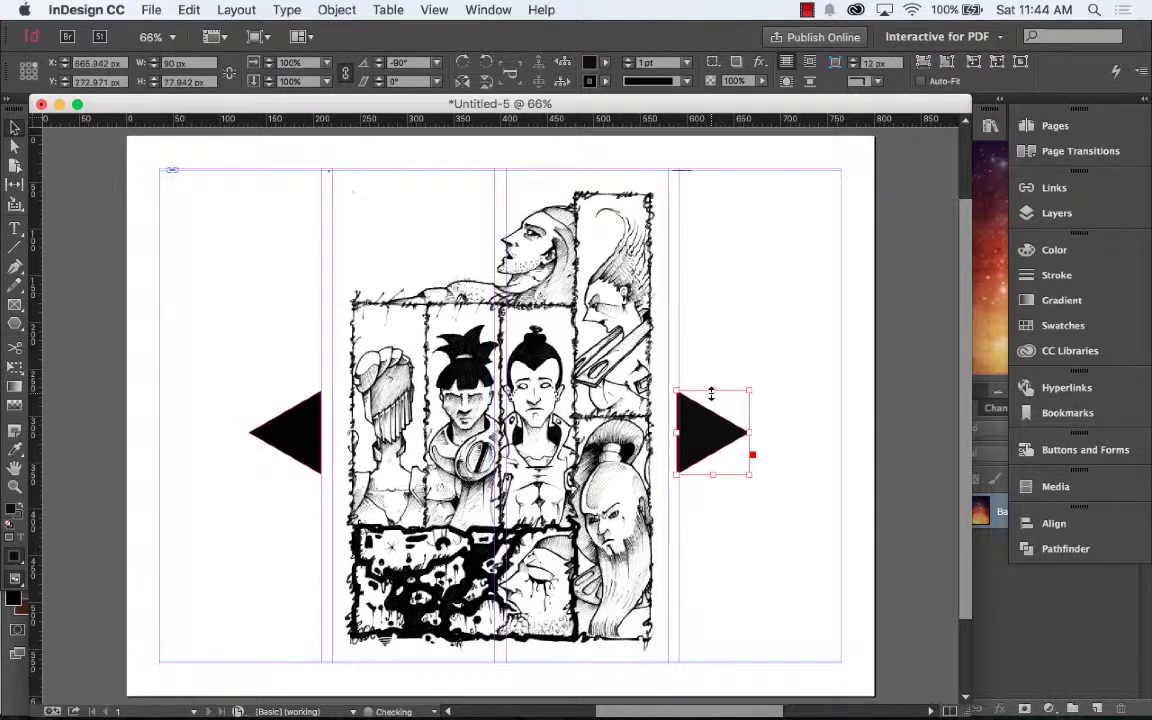
pyautogui.press('Right')
pyautogui.press('Right')
pyautogui.press('Right')
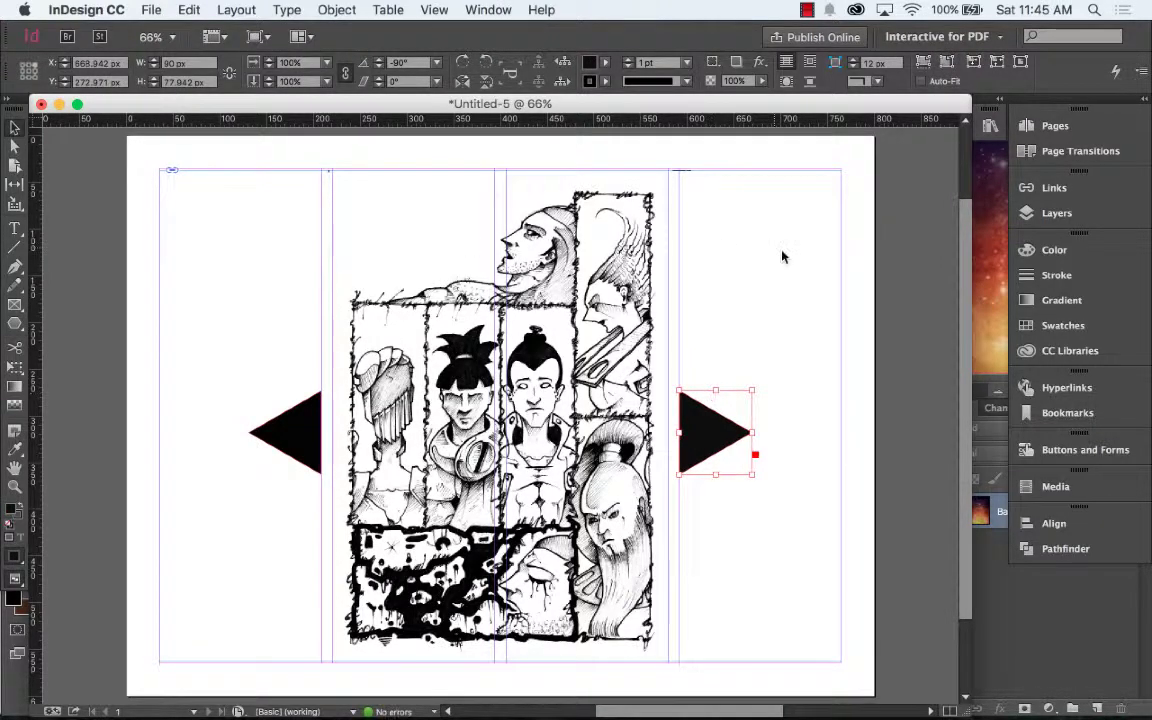
pyautogui.click(918, 272)
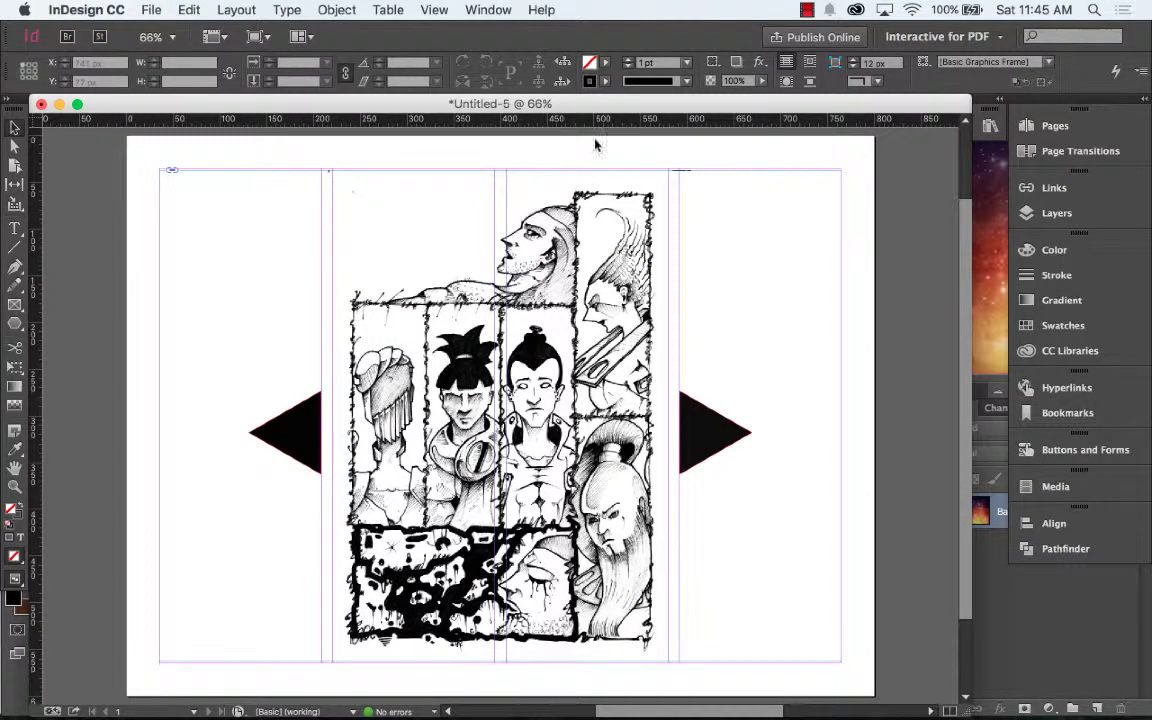
# Step: Unlock Layer 1 and convert the four stacked images into a multi-state object with one state per image
pyautogui.click(1075, 215)
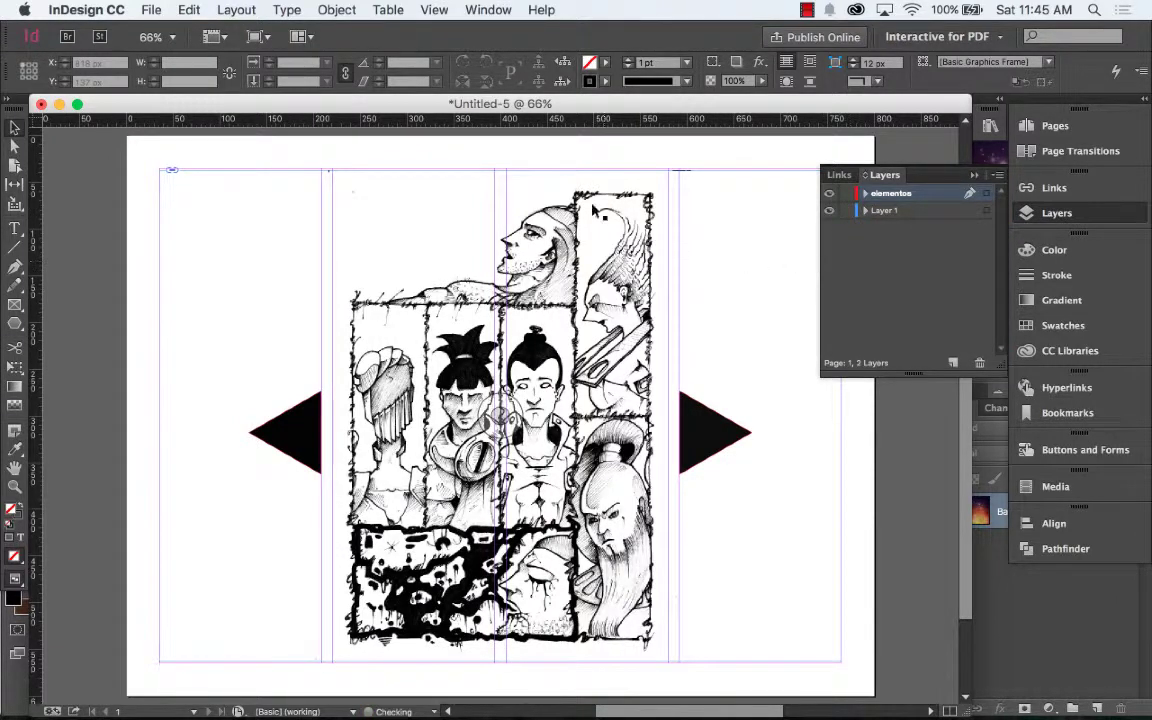
pyautogui.moveTo(326, 141); pyautogui.dragTo(505, 405)
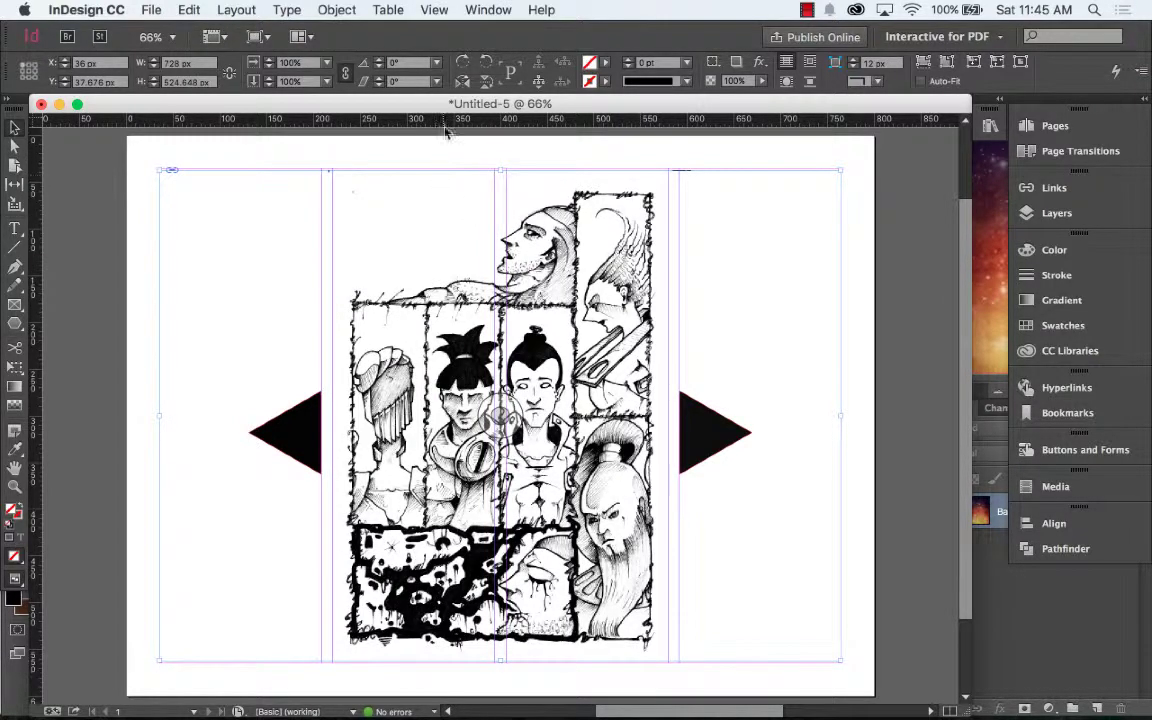
pyautogui.click(486, 11)
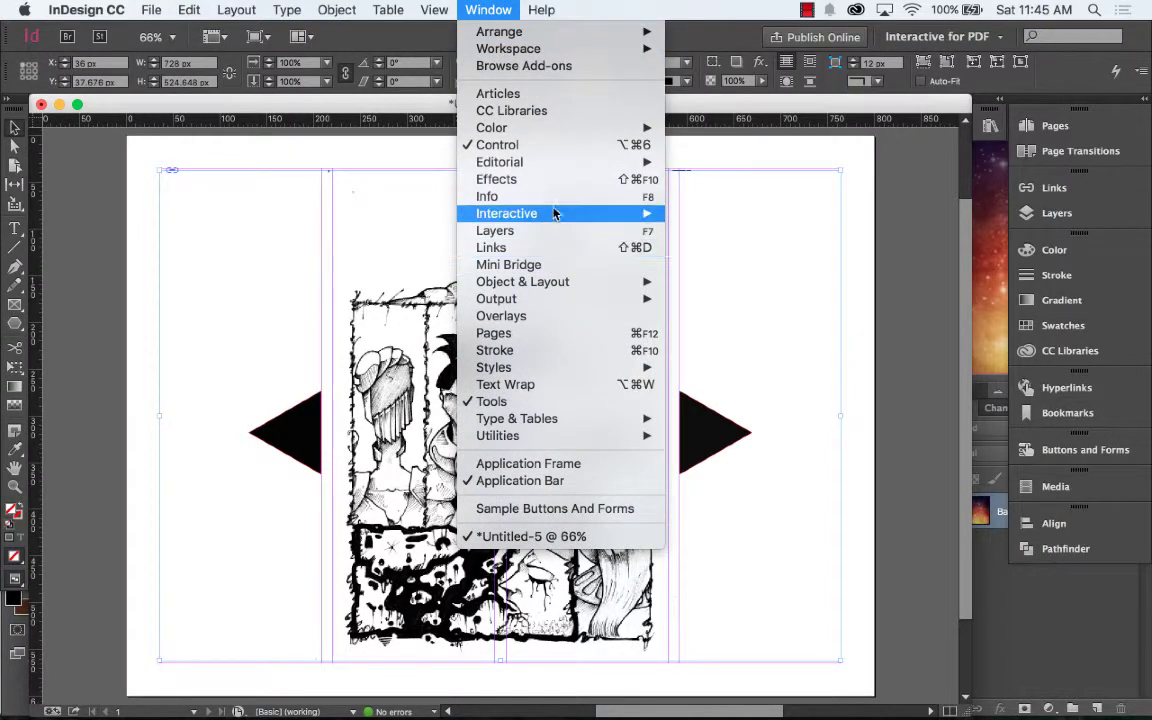
pyautogui.moveTo(555, 216)
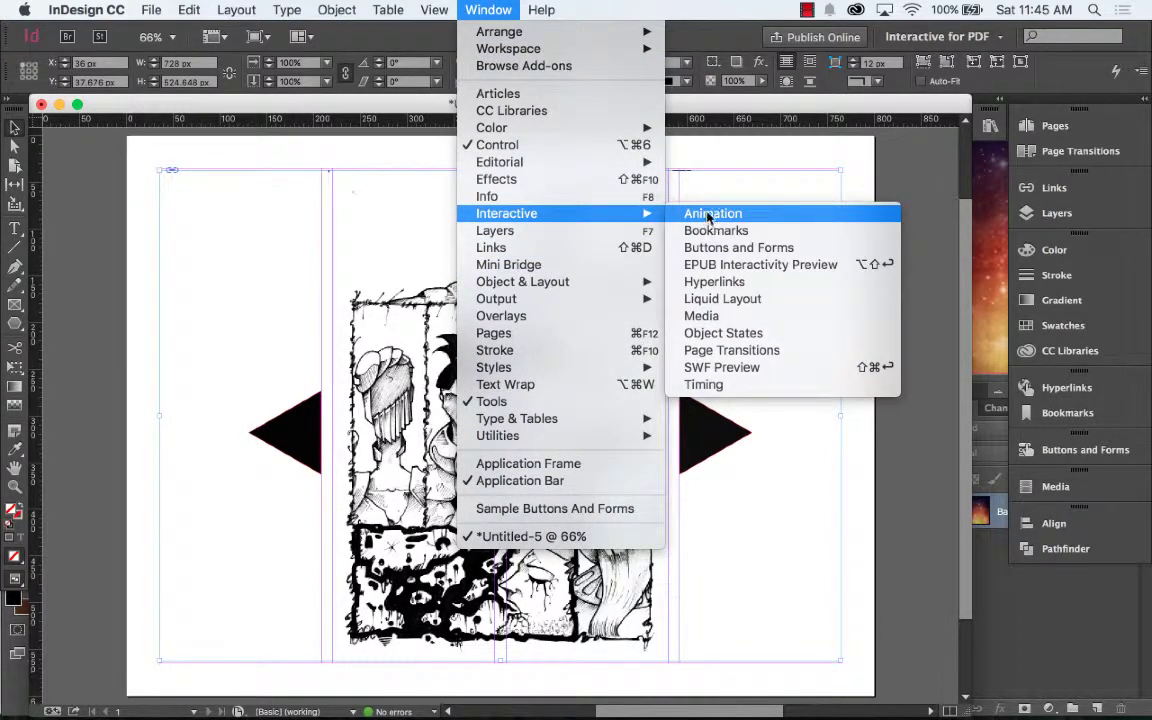
pyautogui.click(750, 340)
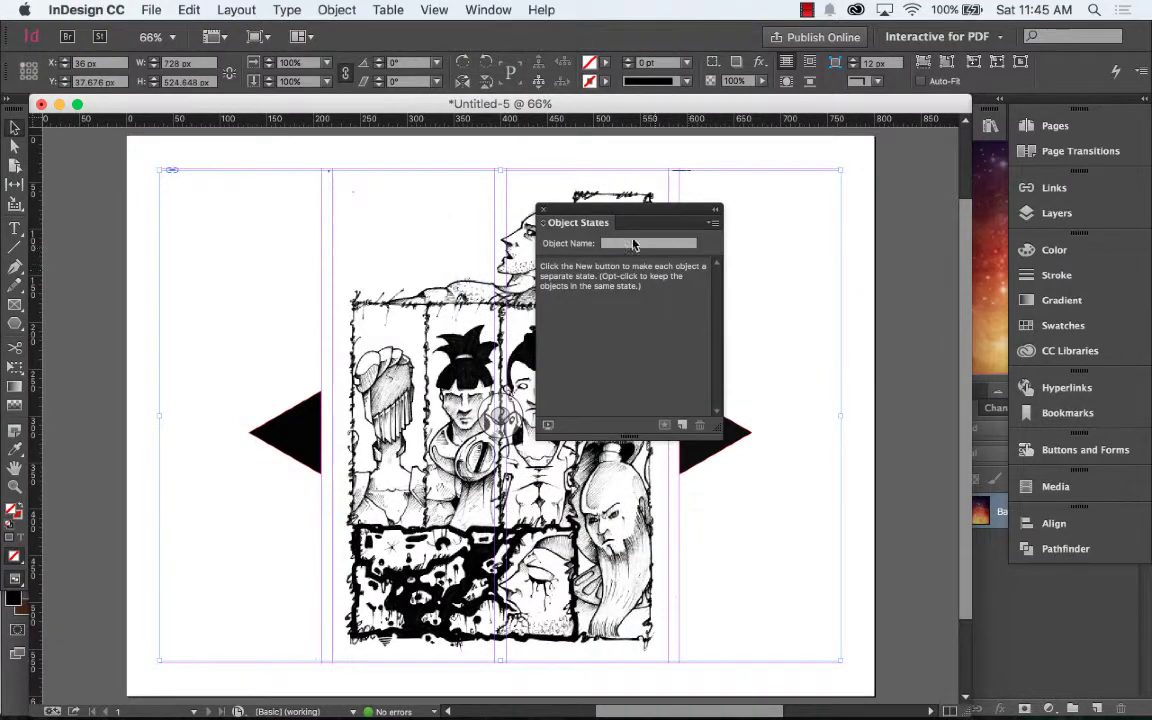
pyautogui.moveTo(653, 213); pyautogui.dragTo(813, 203)
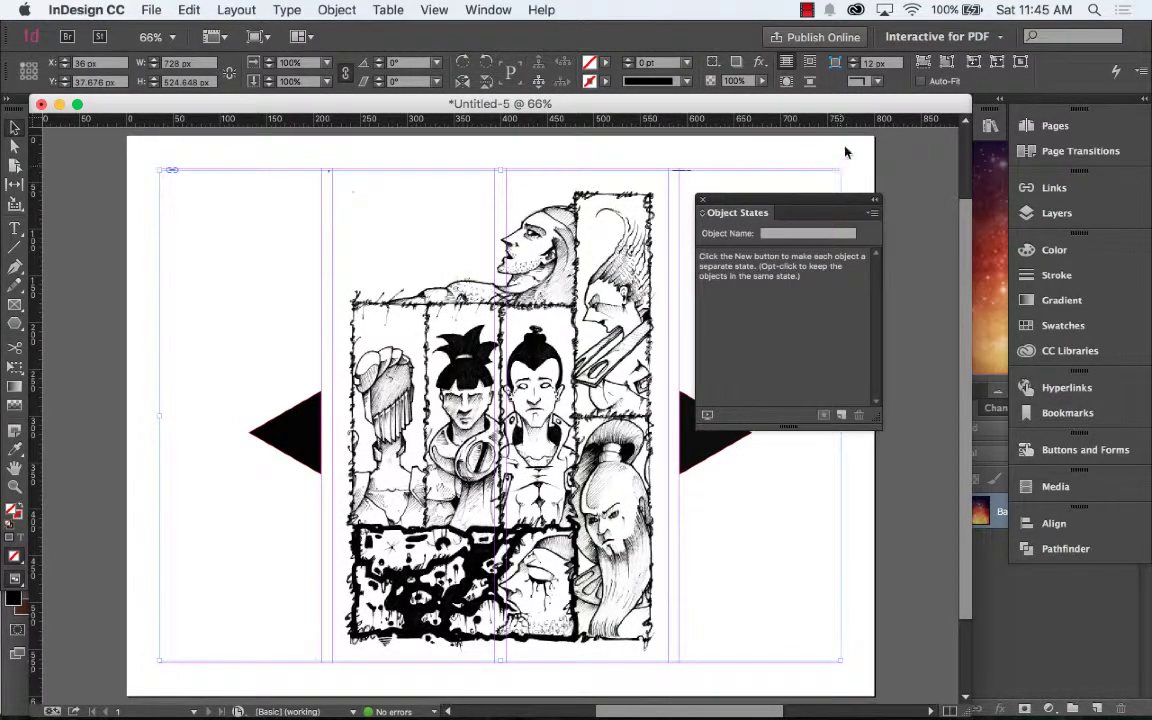
pyautogui.click(842, 416)
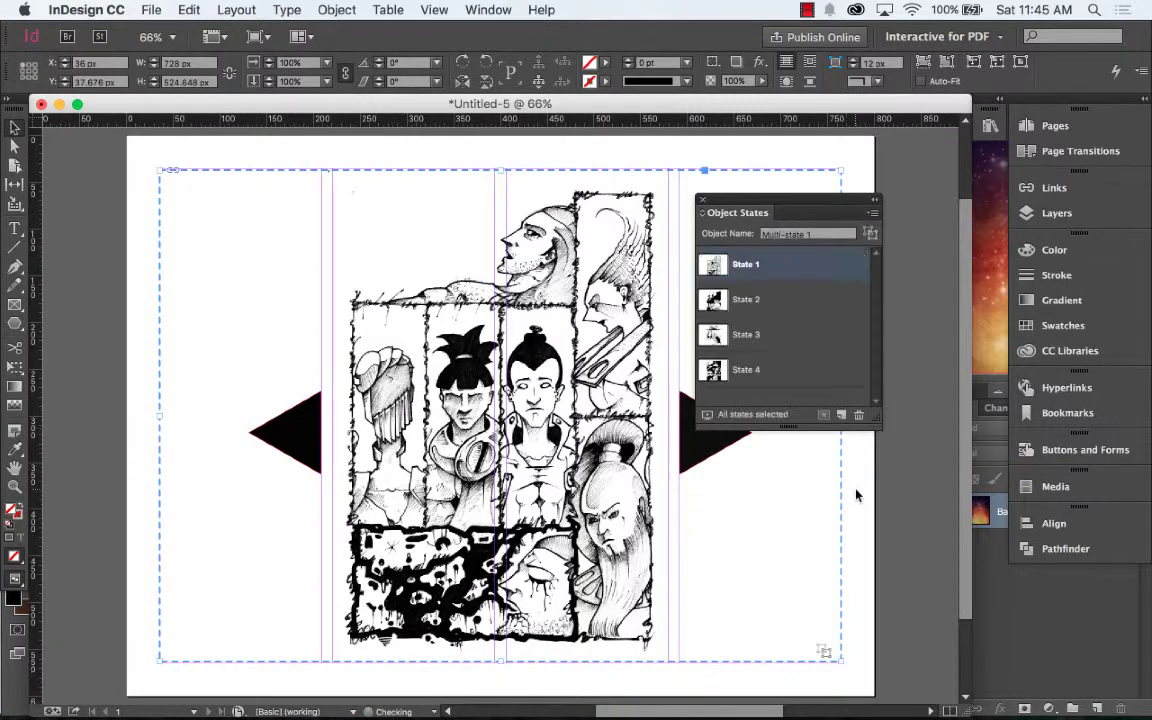
# Step: Check States 2, 3 and 4 of the multi-state object, return to State 1, and dock the Object States panel
pyautogui.click(766, 299)
pyautogui.click(770, 335)
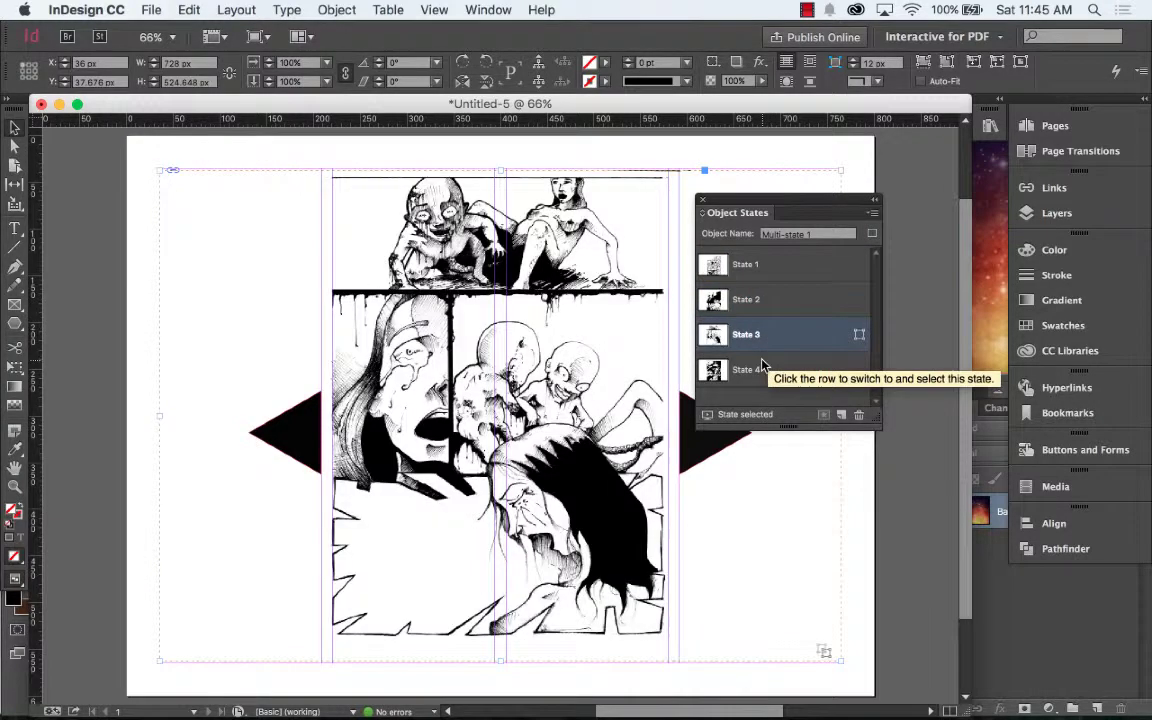
pyautogui.click(762, 372)
pyautogui.click(772, 332)
pyautogui.click(762, 296)
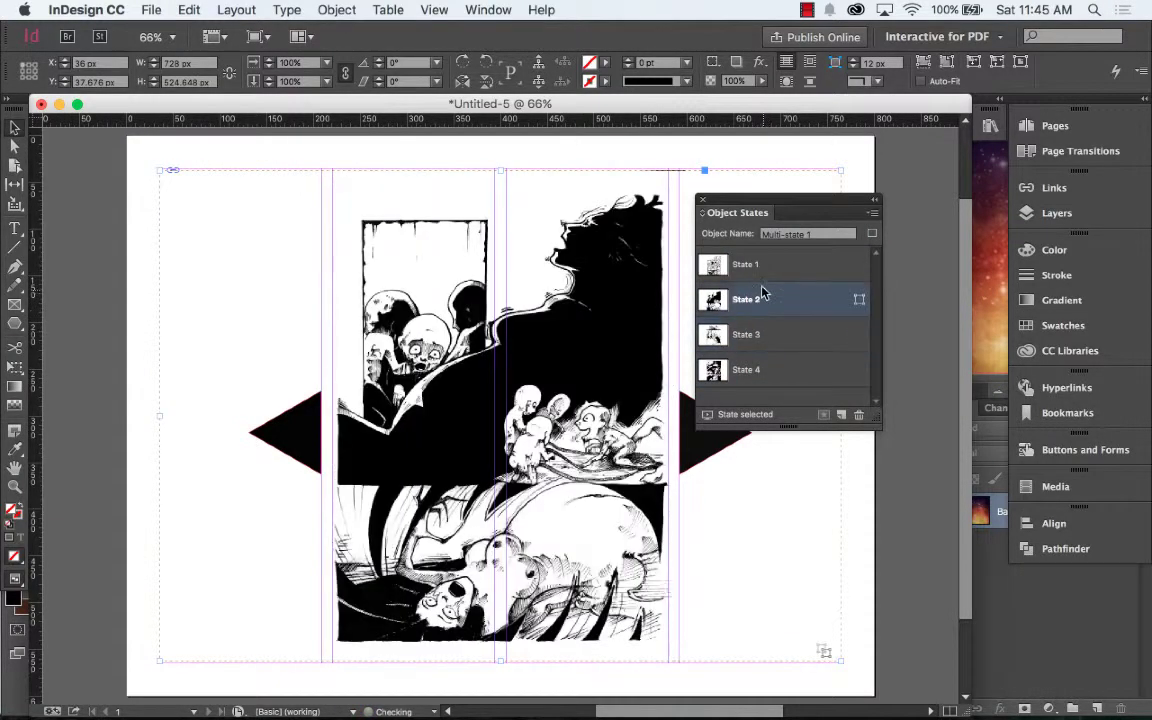
pyautogui.click(763, 283)
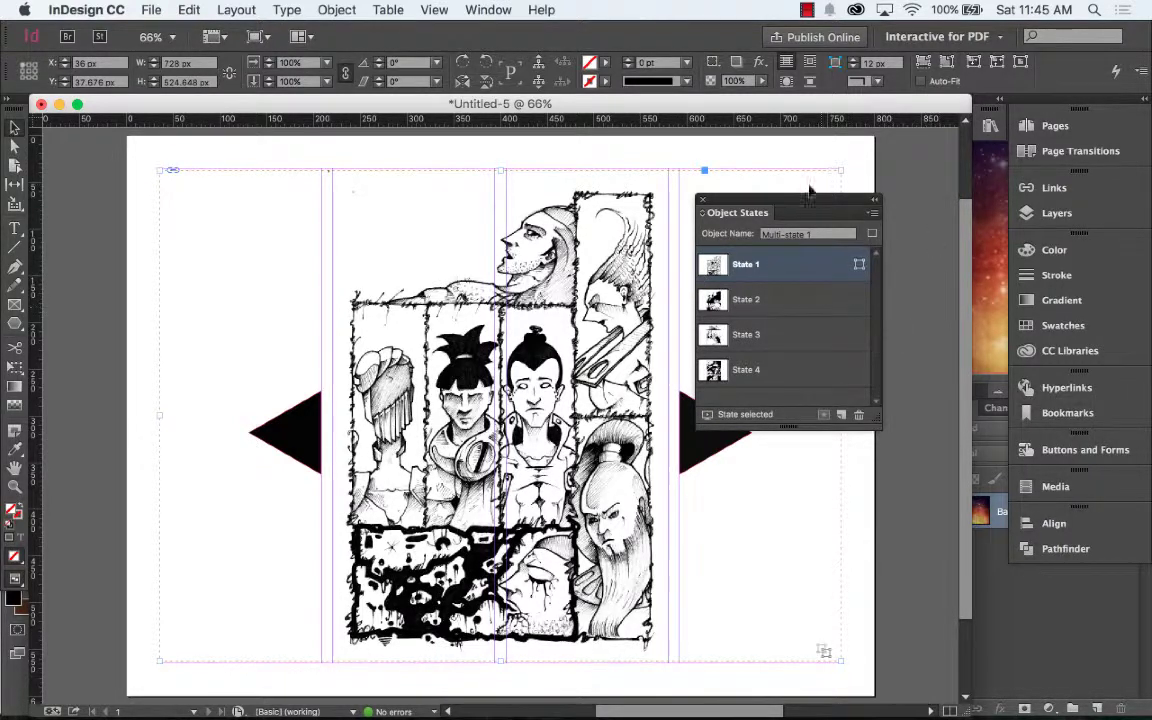
pyautogui.moveTo(834, 207); pyautogui.dragTo(1080, 600)
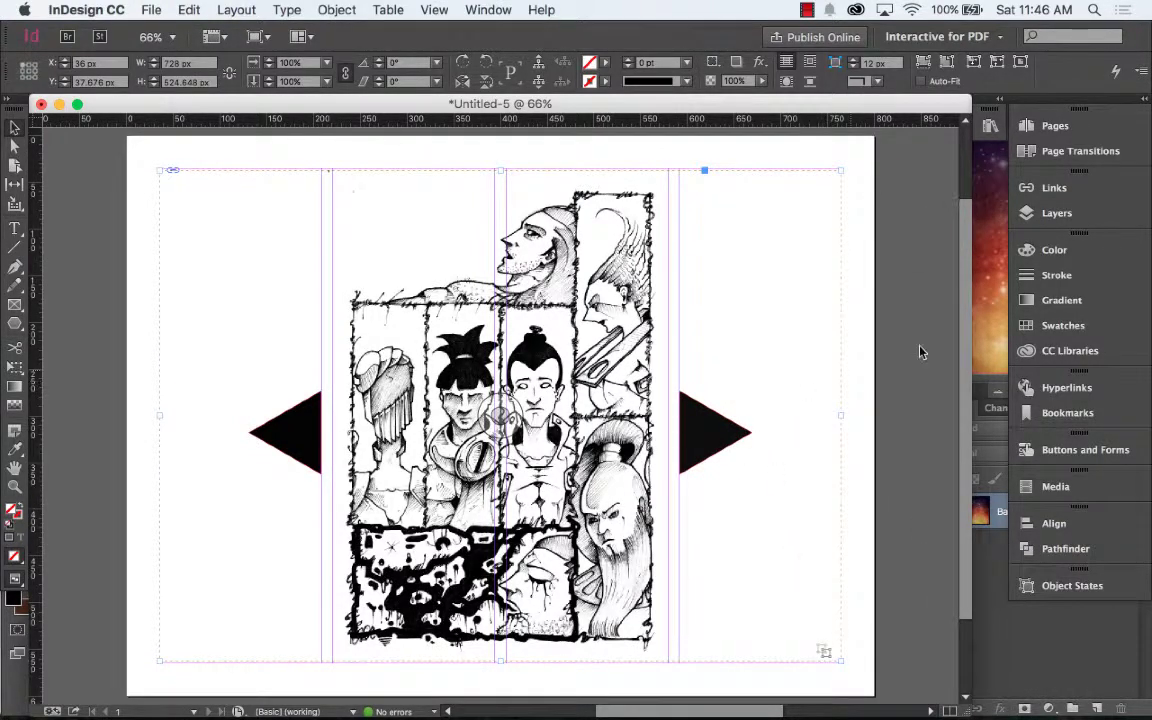
# Step: Convert the right triangle into a button
pyautogui.click(722, 435)
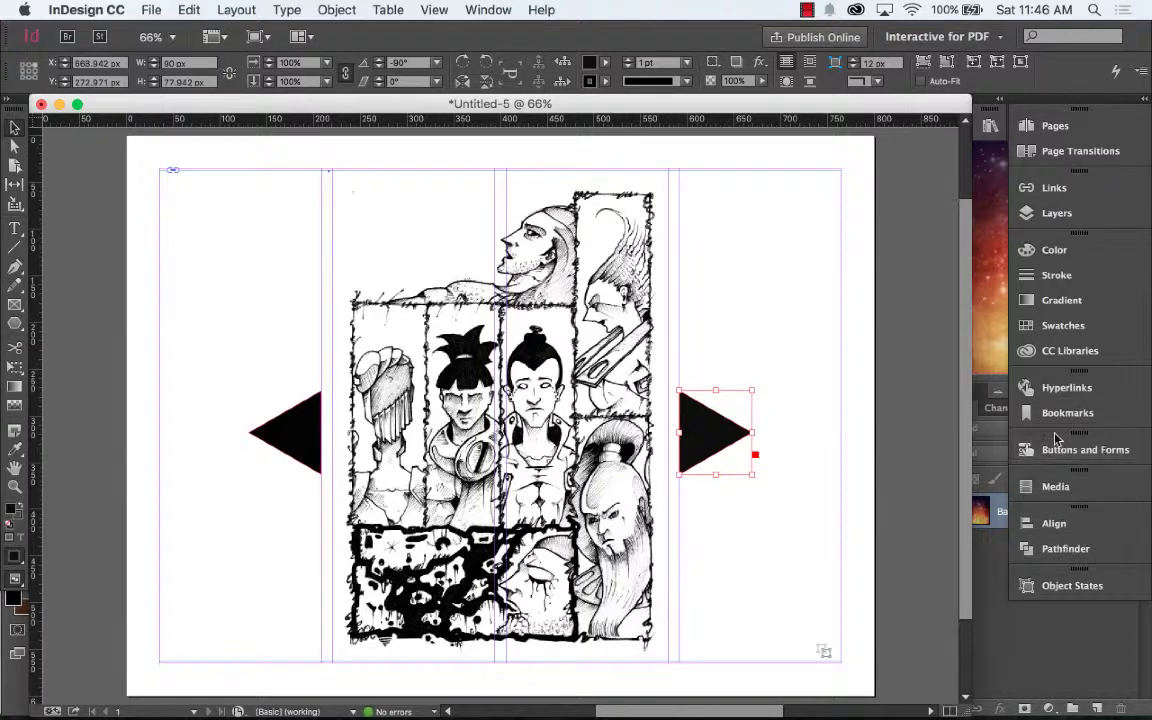
pyautogui.click(1080, 450)
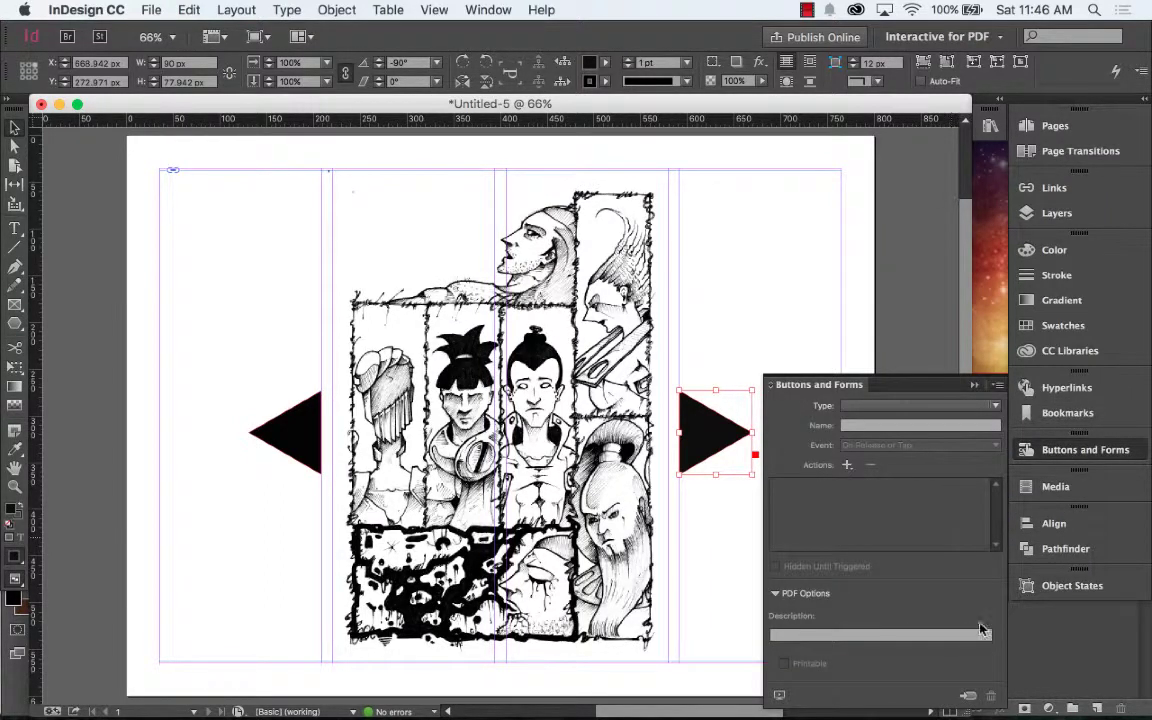
pyautogui.click(967, 695)
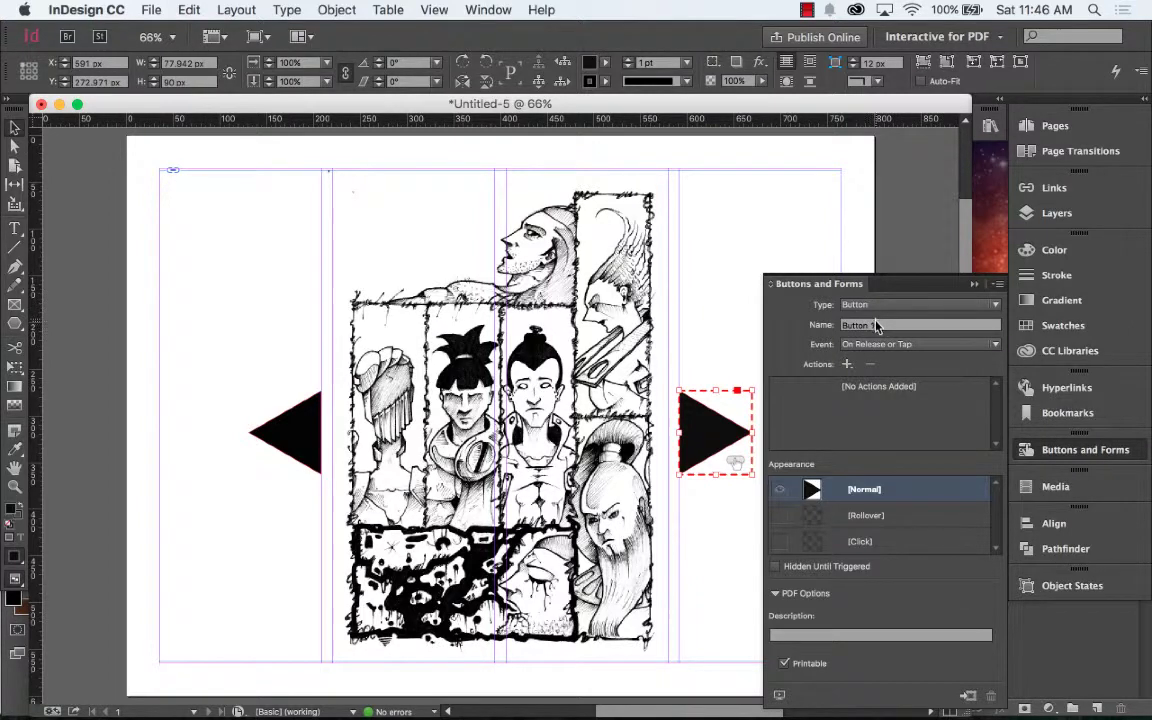
# Step: Add a rollover appearance to the right arrow button and set its fill to None
pyautogui.click(818, 519)
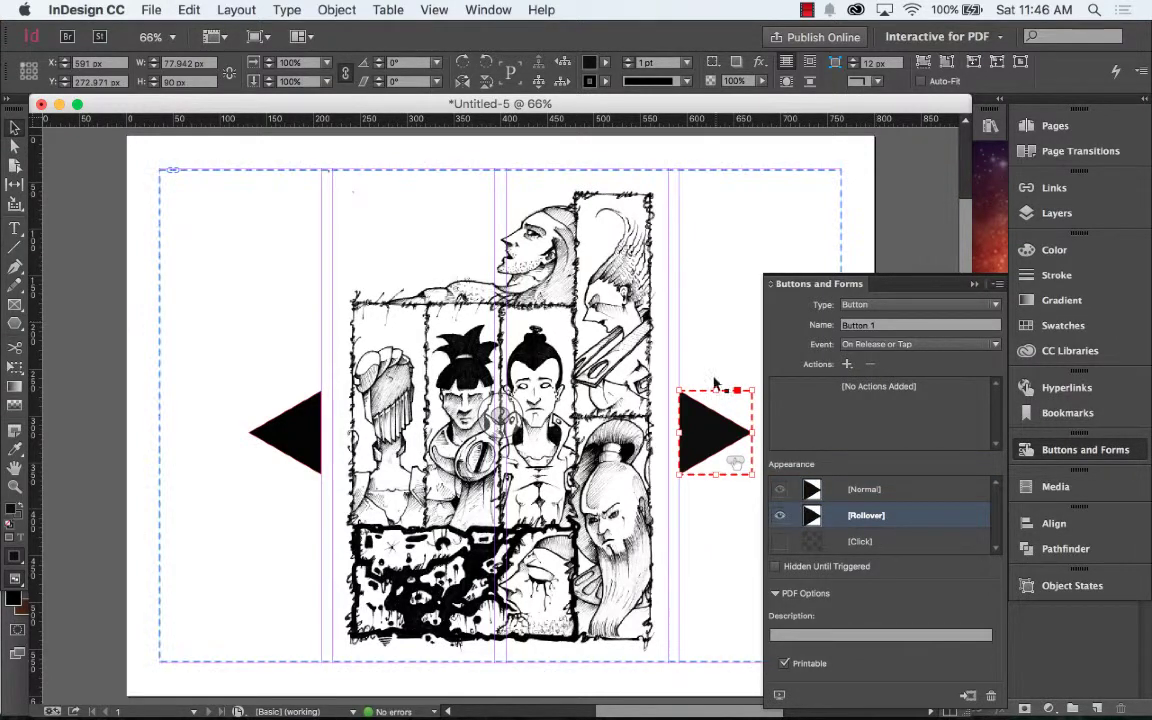
pyautogui.click(18, 462)
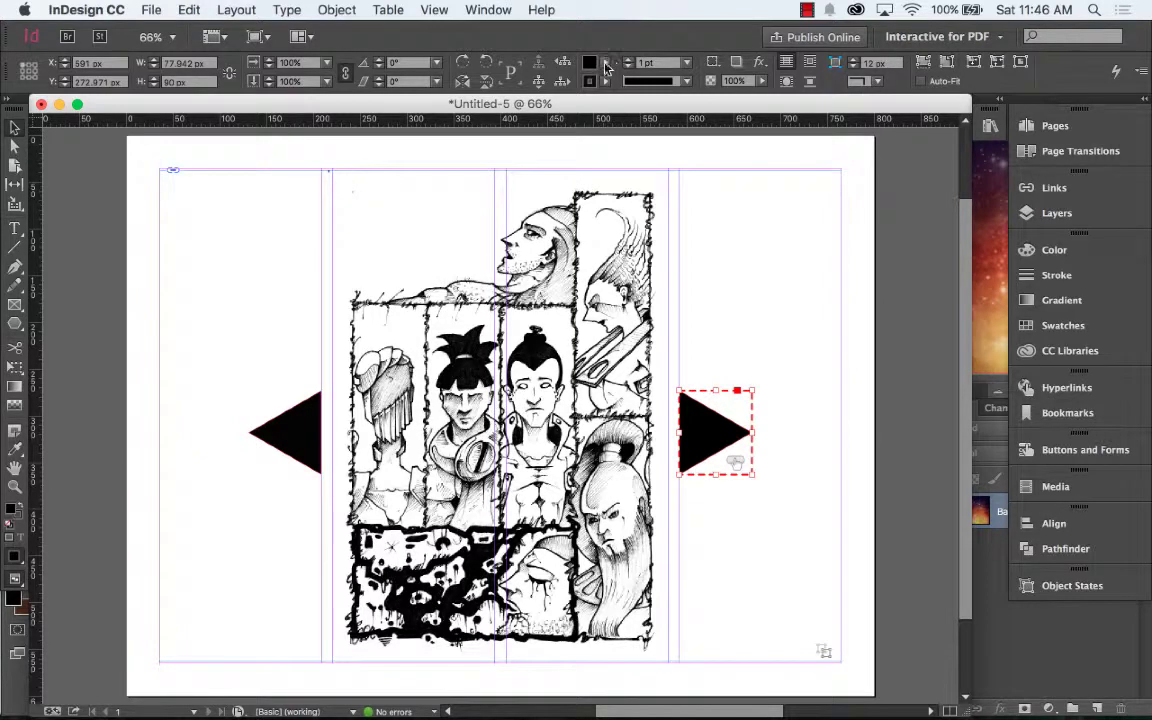
pyautogui.click(604, 62)
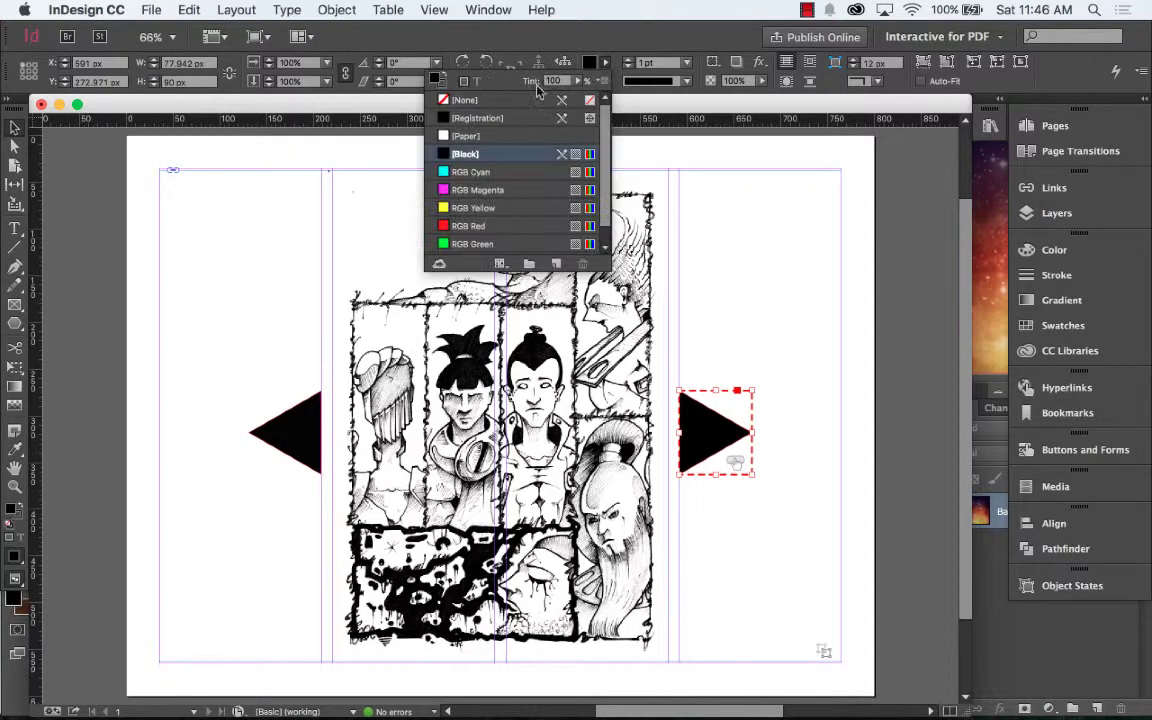
pyautogui.click(455, 100)
pyautogui.click(141, 275)
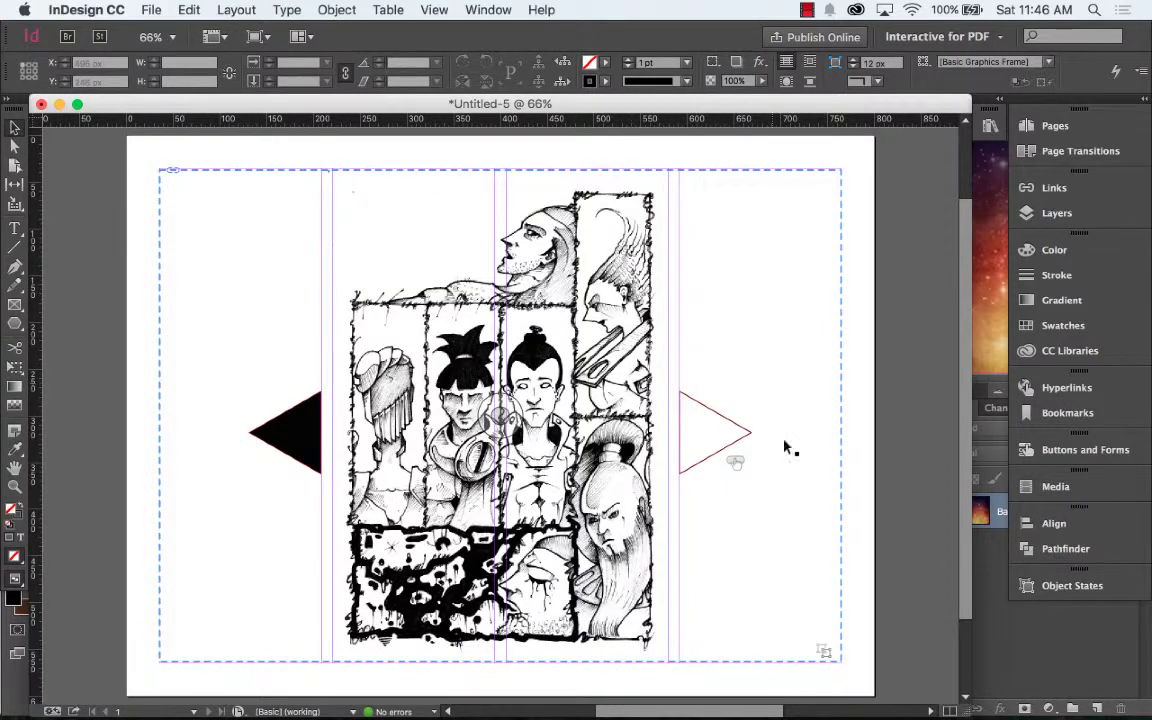
# Step: Assign the Go To Next State action to the right arrow button
pyautogui.click(755, 427)
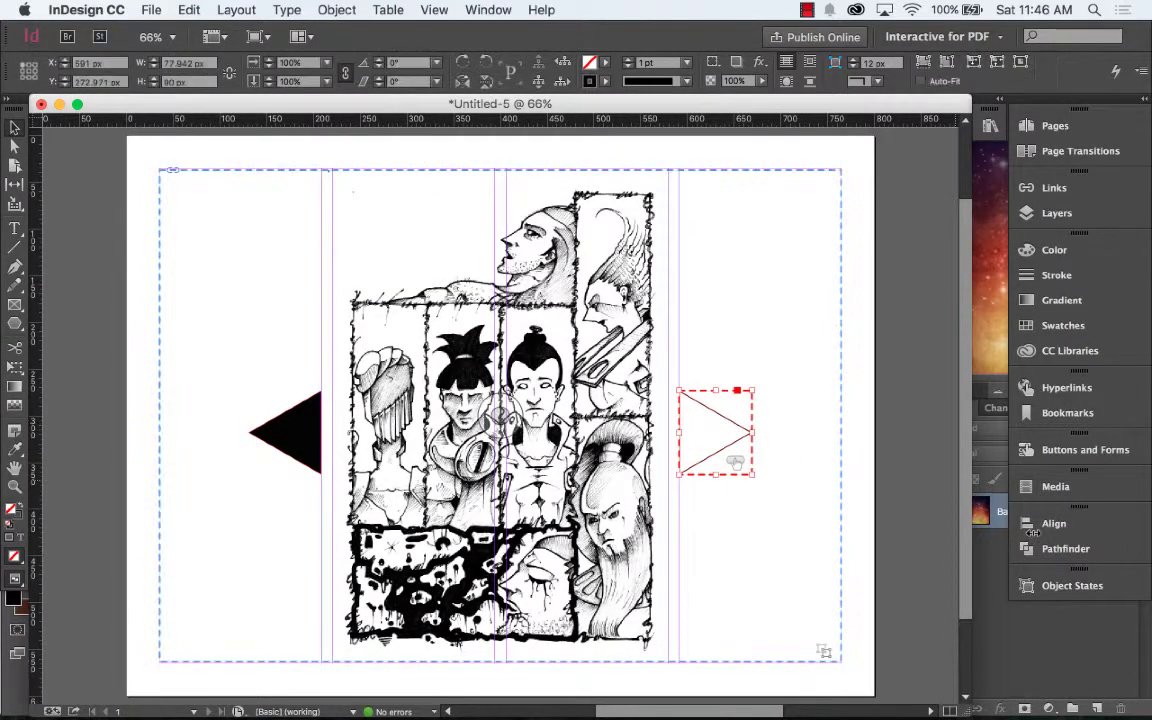
pyautogui.click(1060, 452)
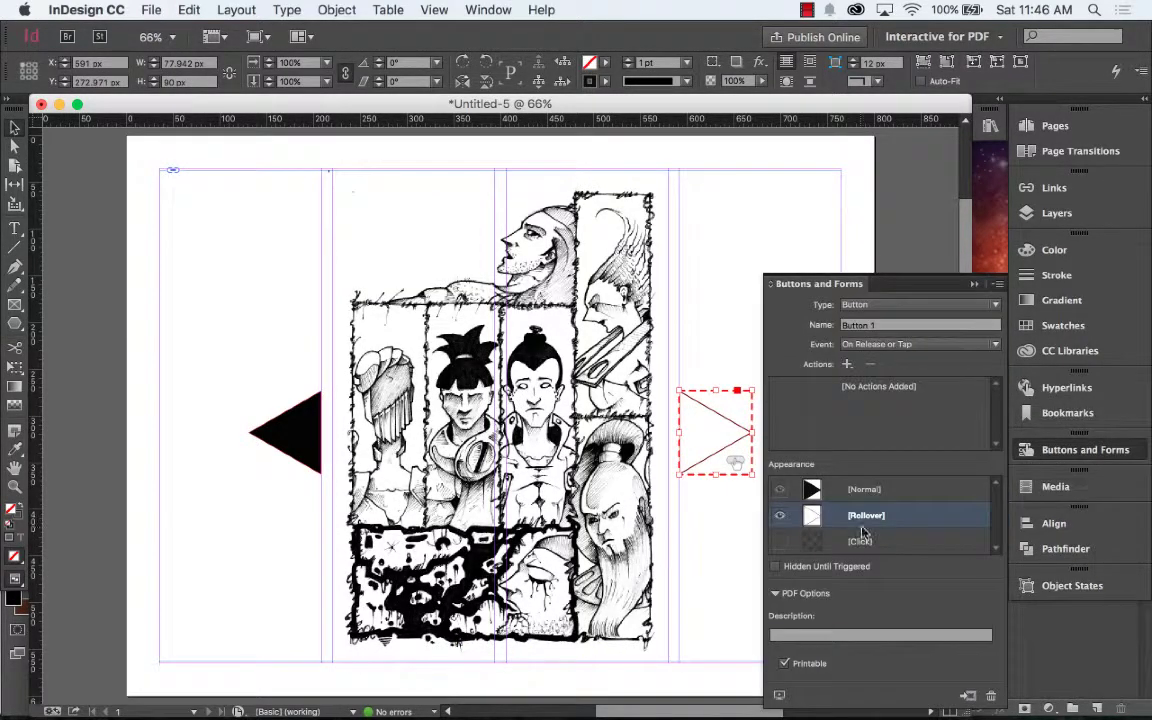
pyautogui.click(845, 365)
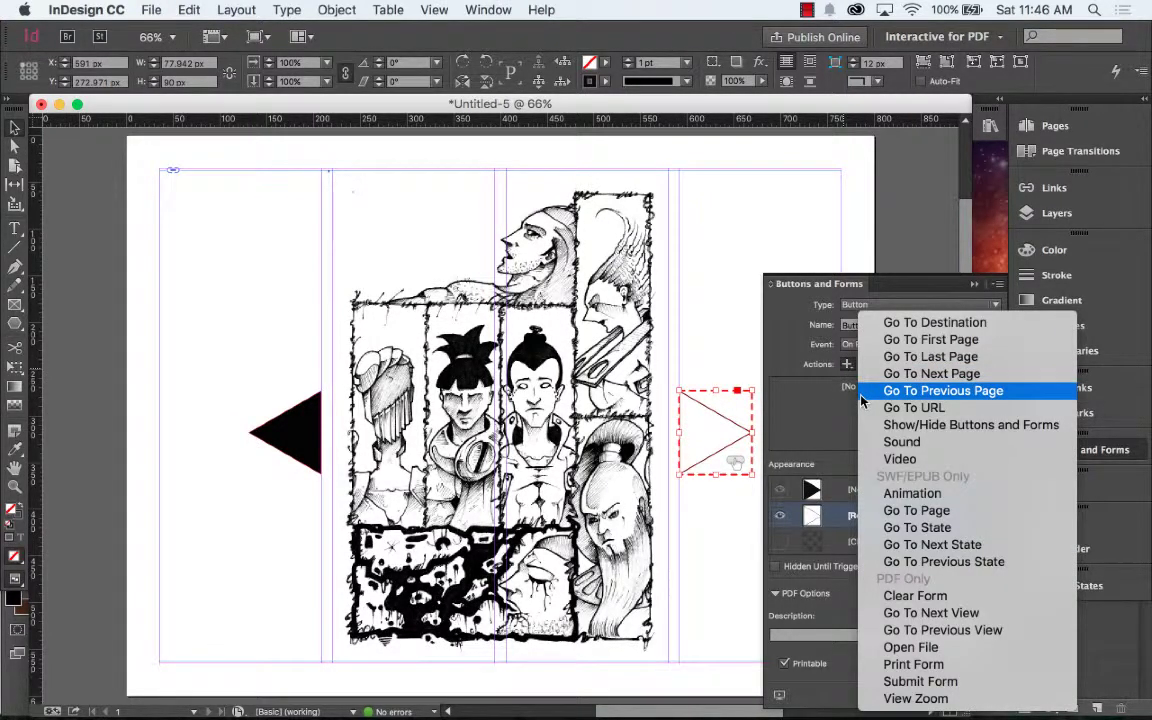
pyautogui.click(968, 548)
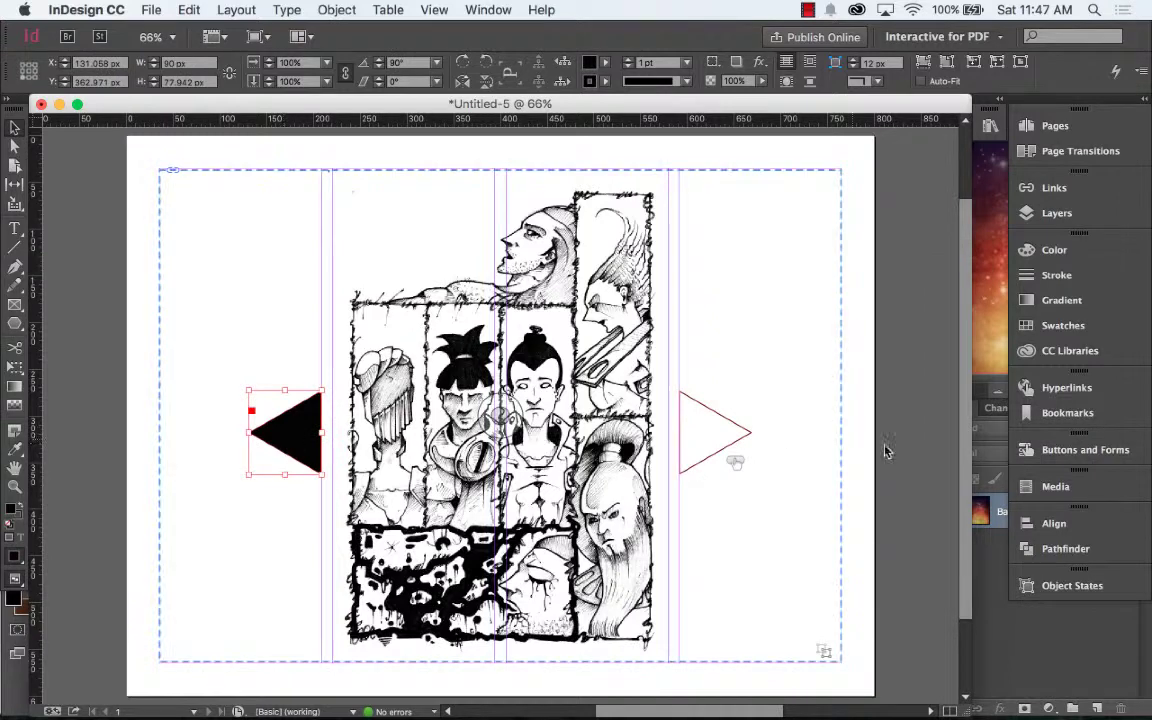
# Step: Convert the left triangle into a button and assign it the Go To Previous State action for Multi-state 1
pyautogui.click(1070, 449)
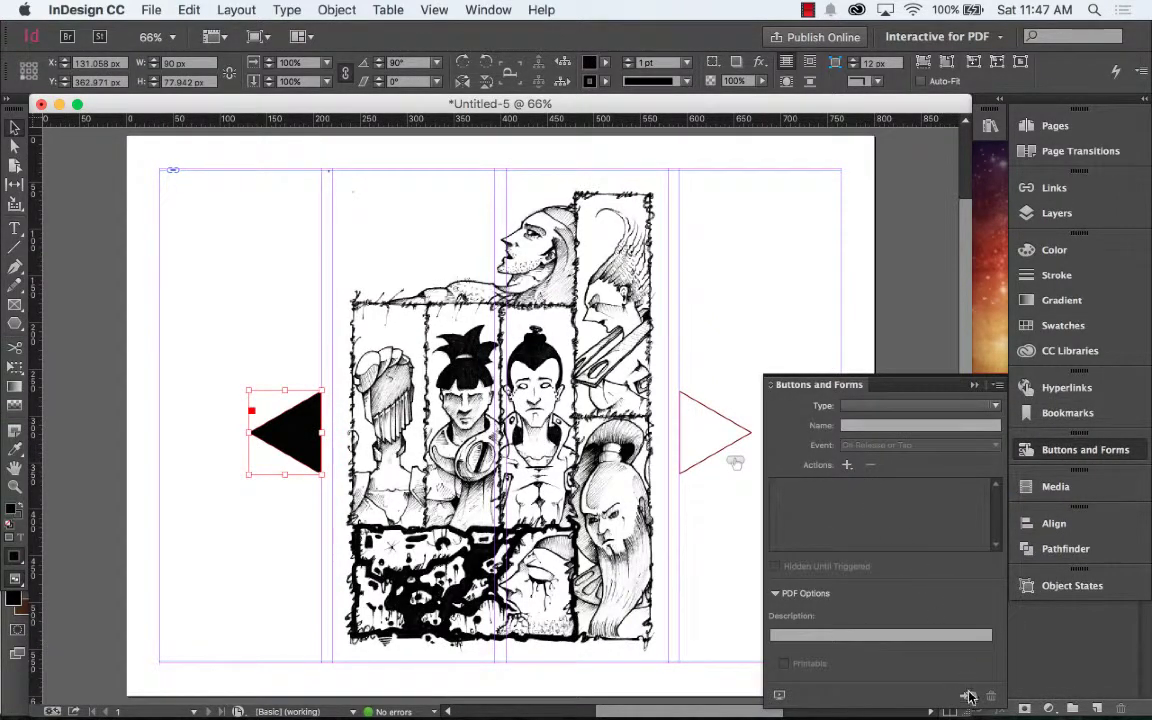
pyautogui.click(968, 697)
pyautogui.click(847, 364)
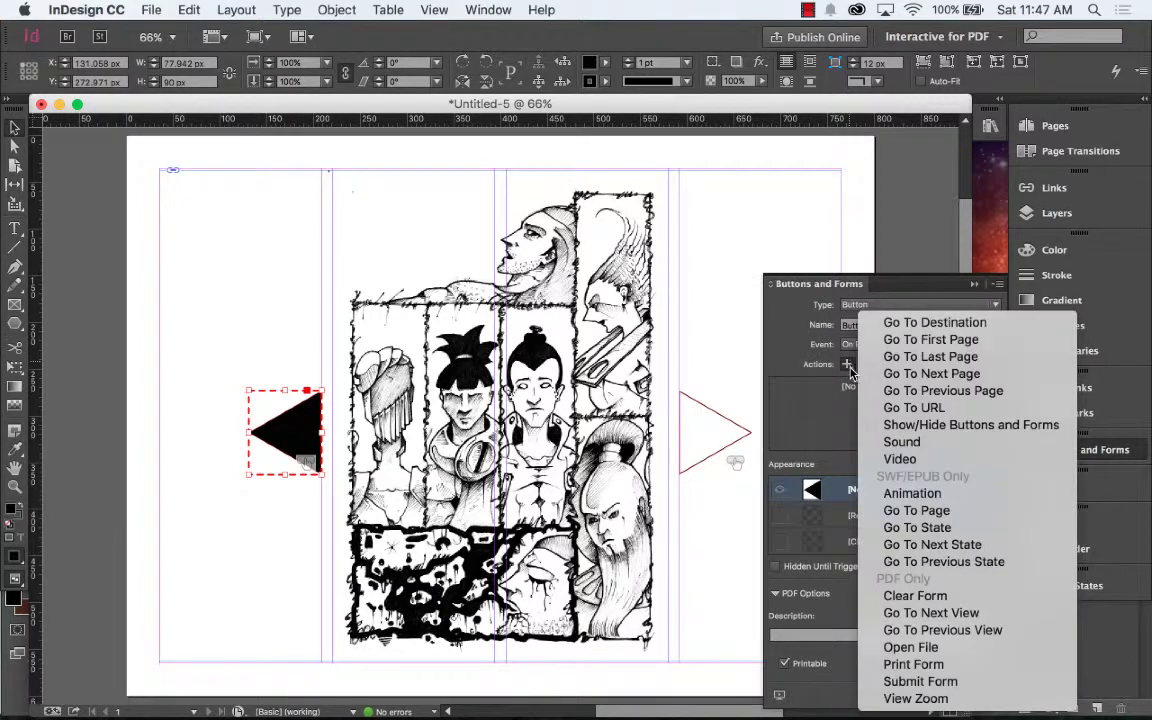
pyautogui.click(957, 565)
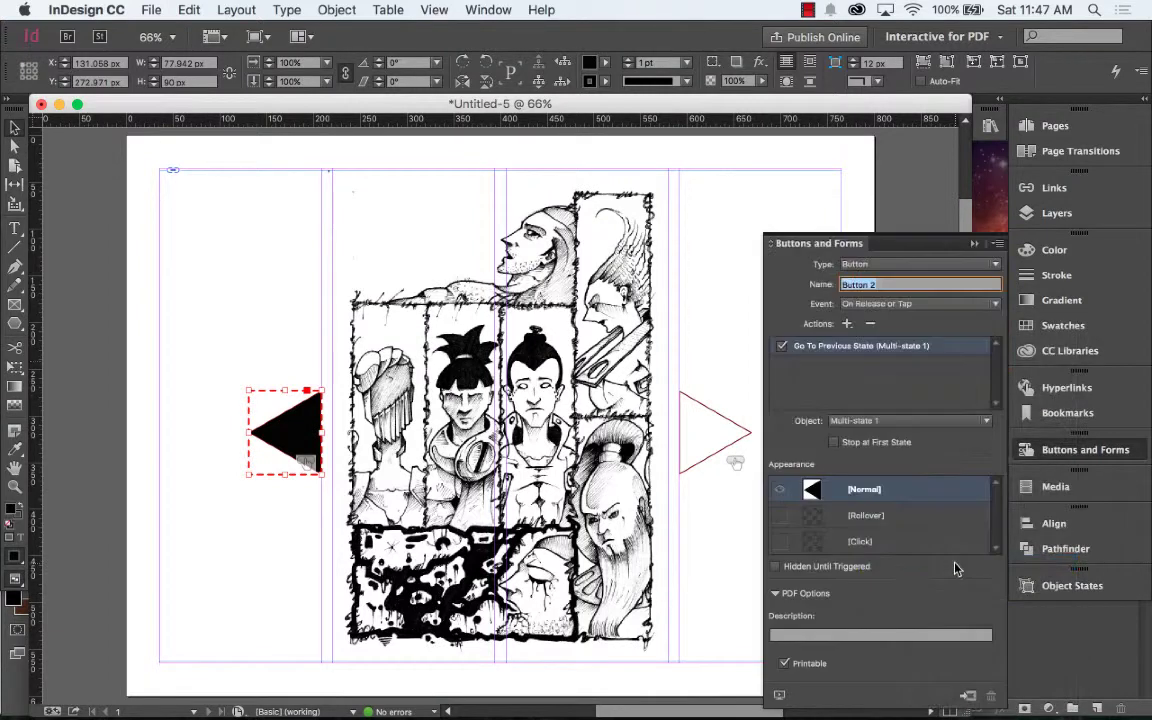
# Step: Add a rollover appearance to the left arrow button, copy the right arrow's empty fill onto it, and check the button's settings
pyautogui.click(862, 514)
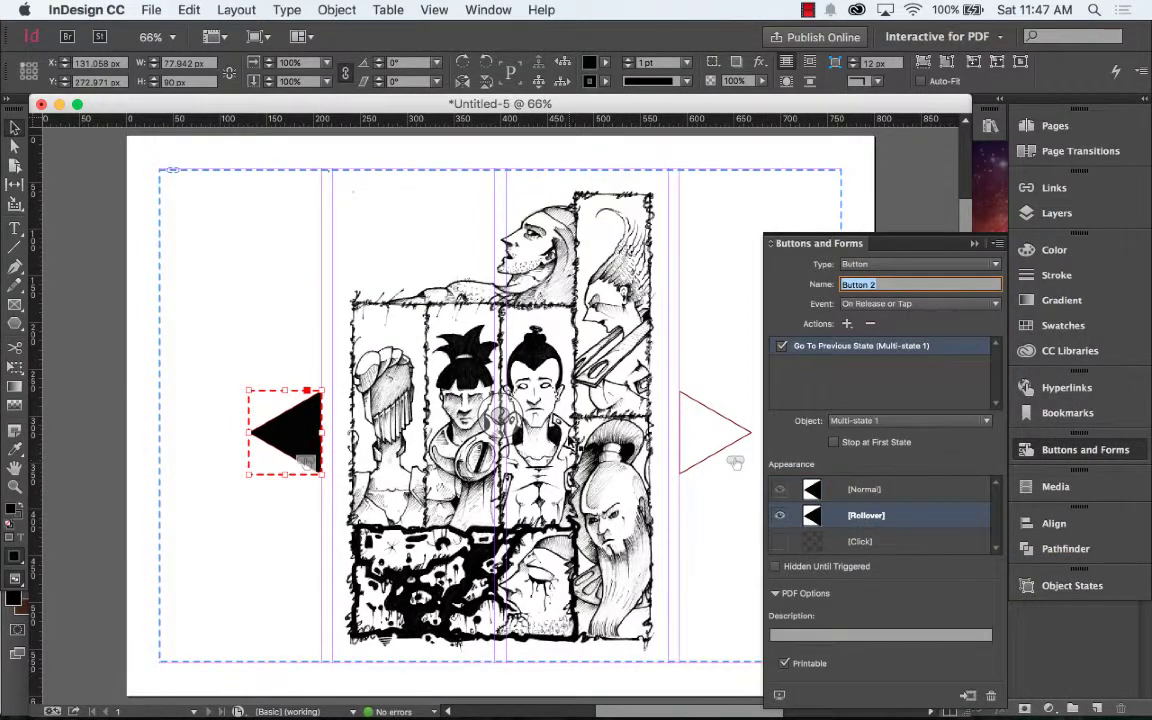
pyautogui.click(30, 416)
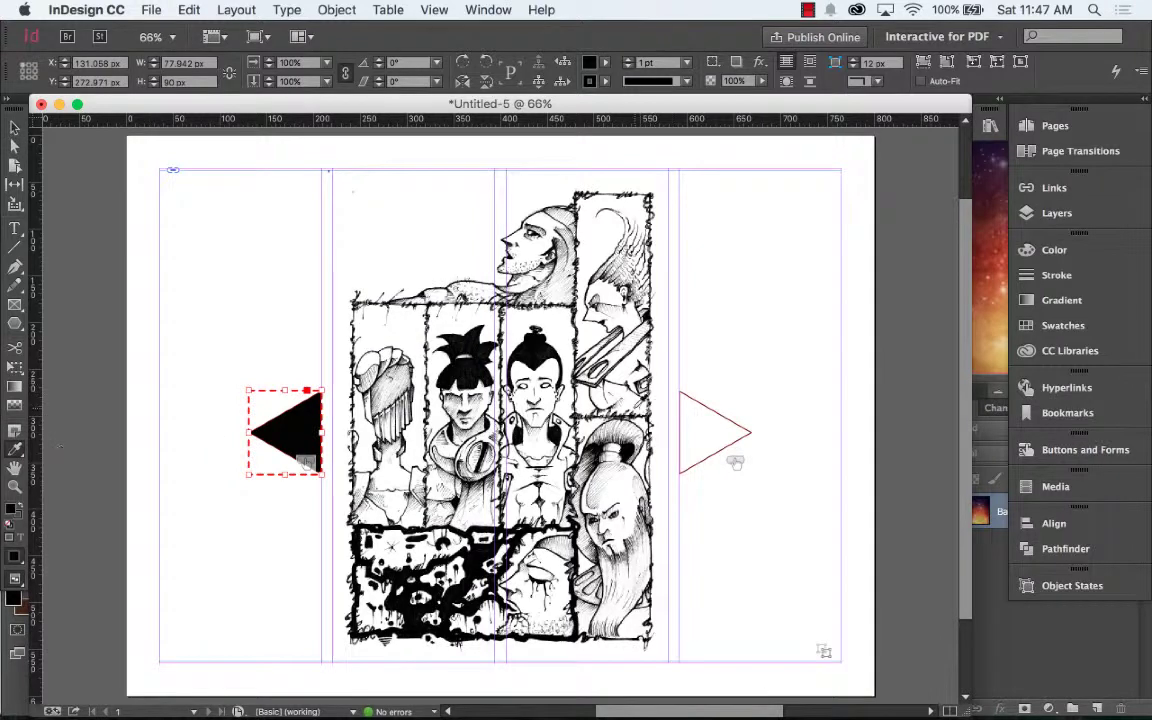
pyautogui.click(681, 394)
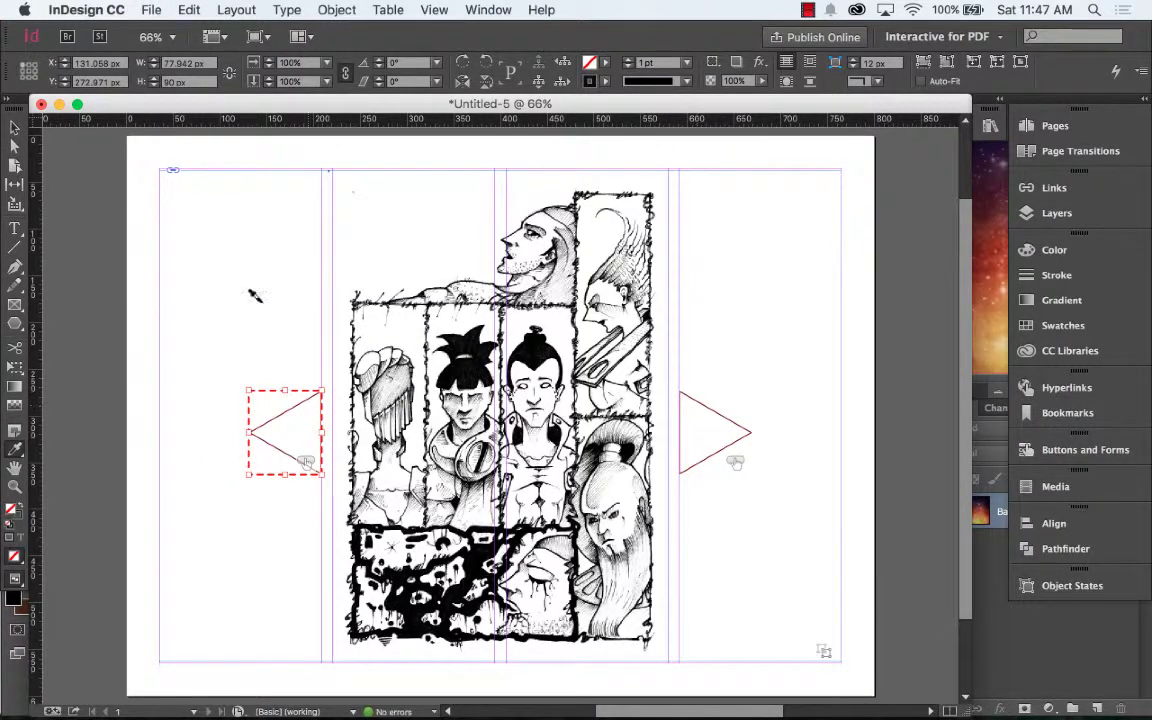
pyautogui.click(18, 128)
pyautogui.click(66, 192)
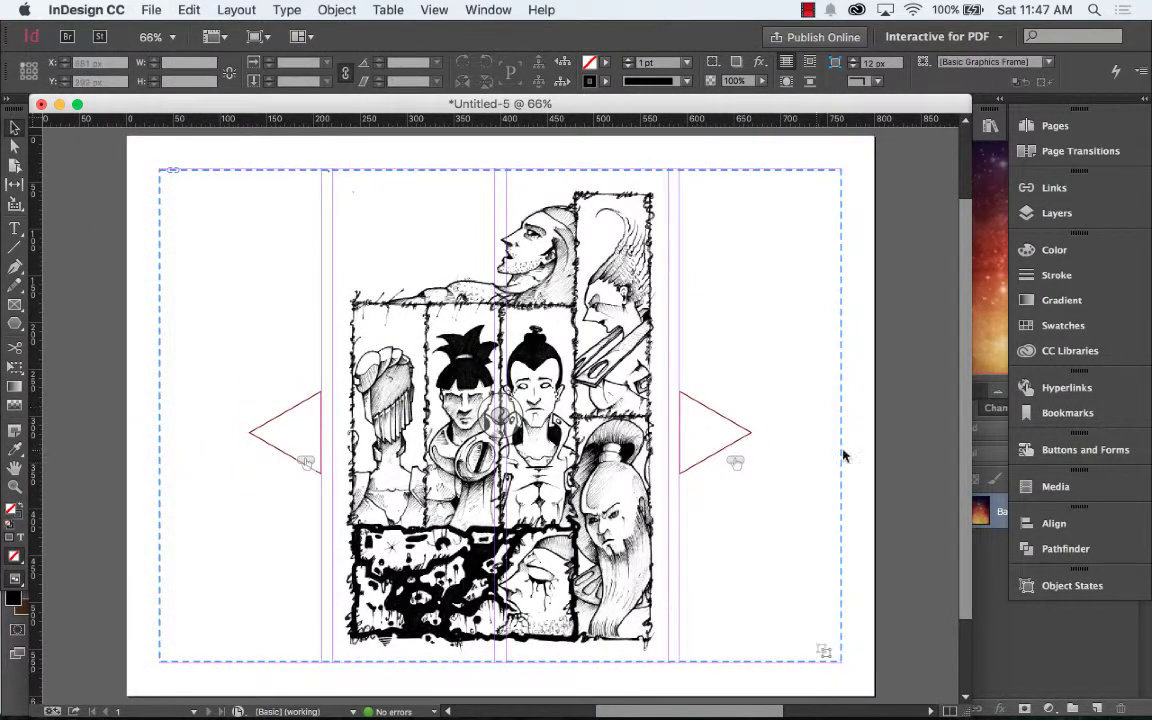
pyautogui.click(1075, 451)
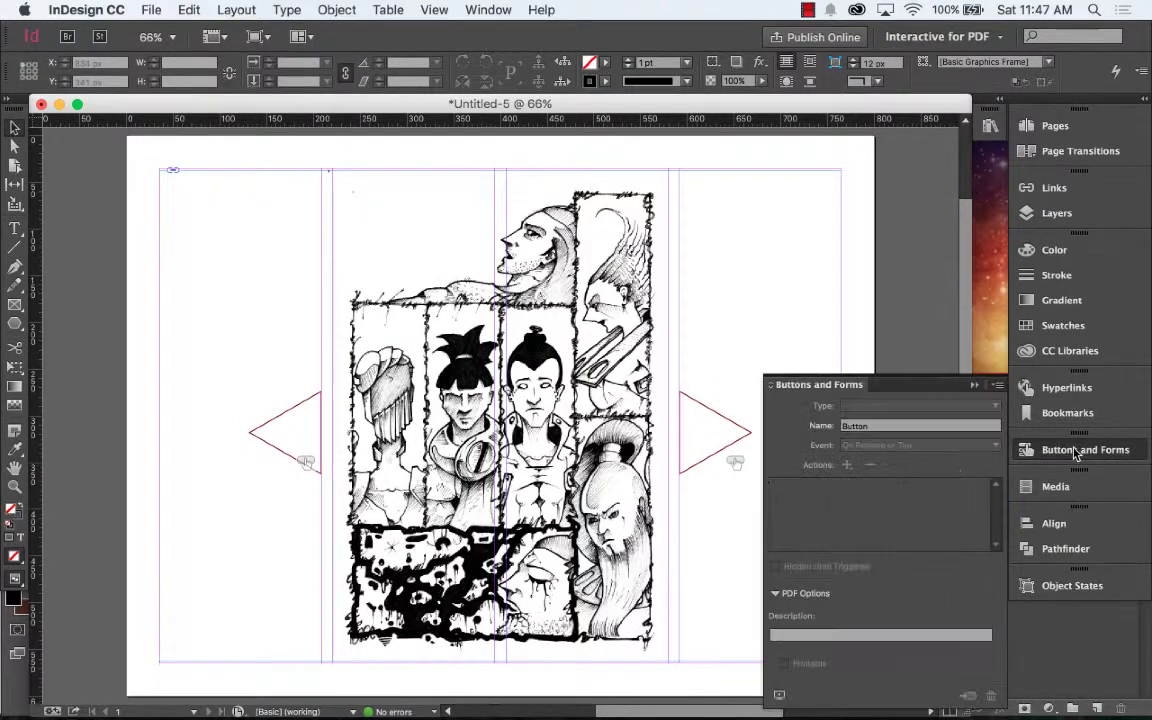
pyautogui.click(299, 410)
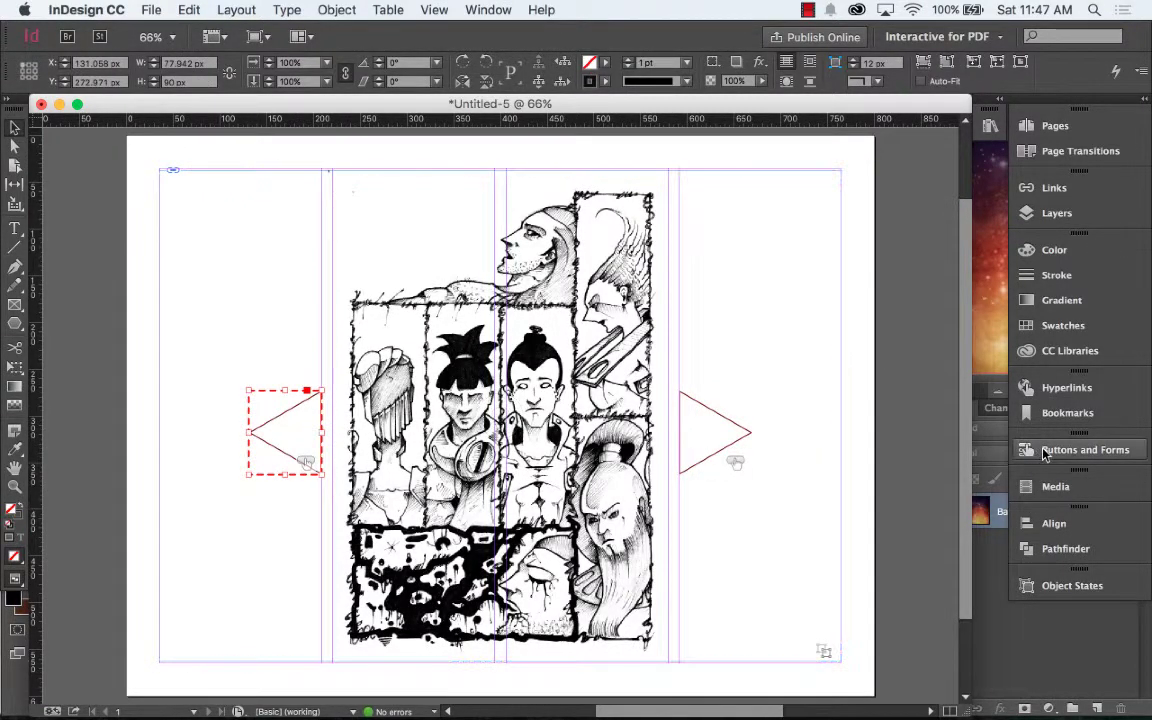
pyautogui.click(1075, 450)
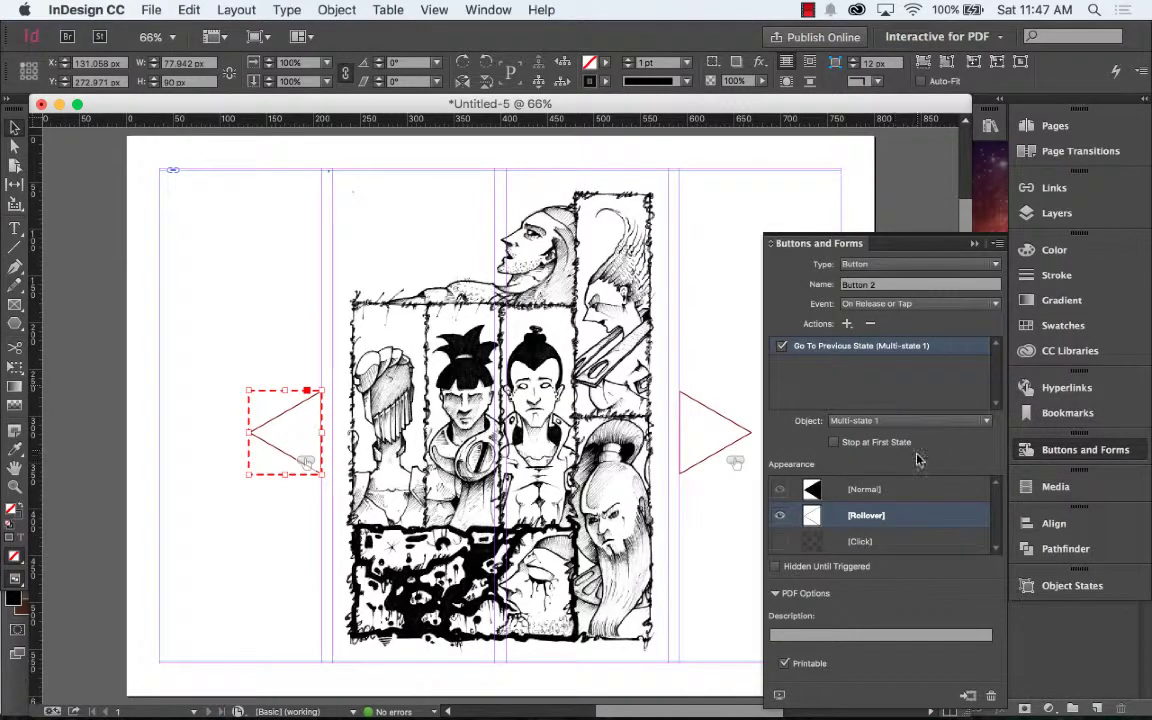
pyautogui.click(135, 237)
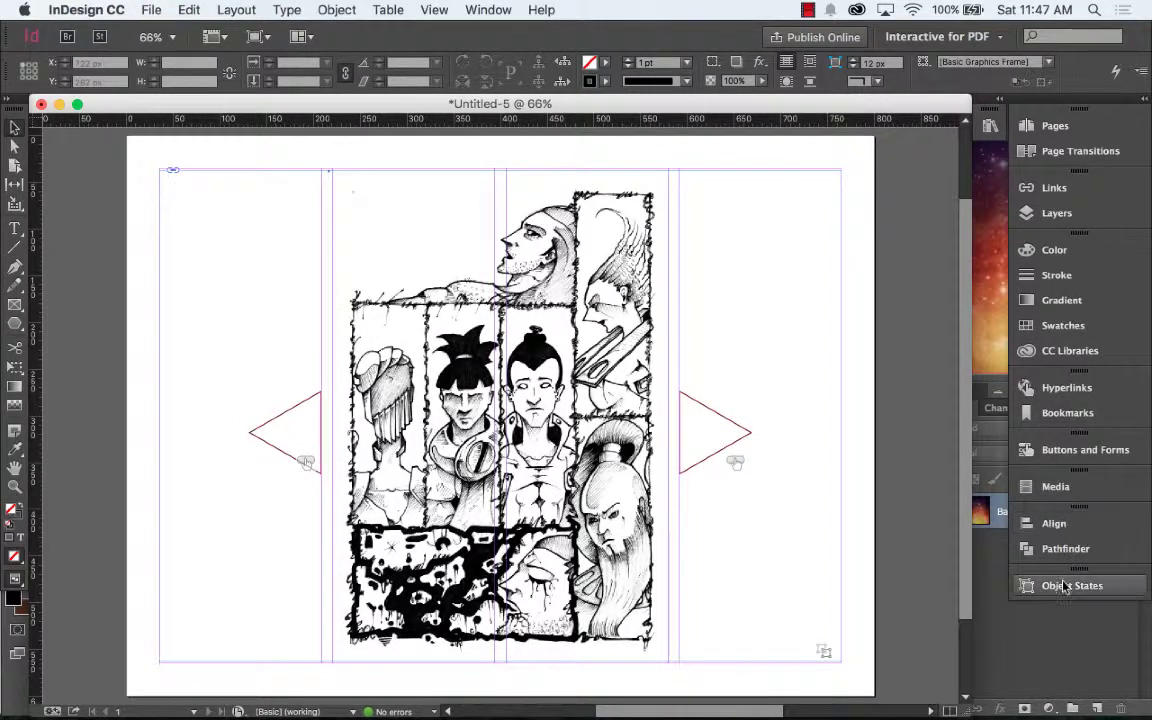
# Step: Open the interactivity preview, test moving through the gallery images with the right and left arrow buttons, and close the preview
pyautogui.click(1058, 450)
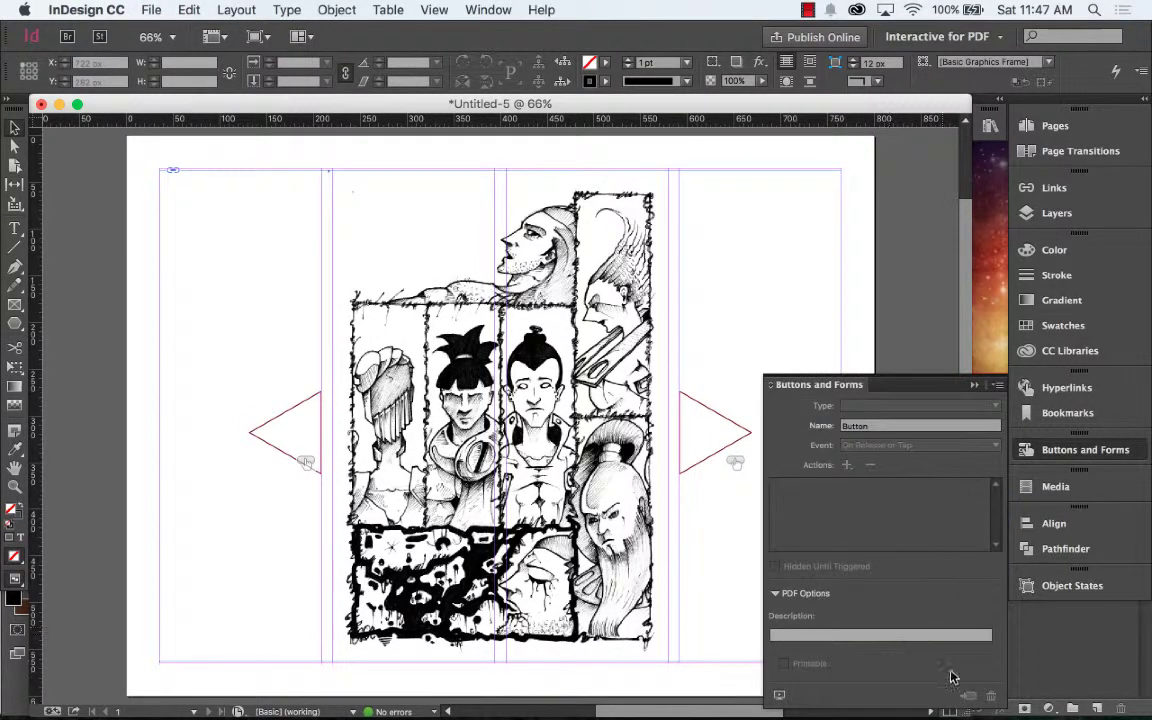
pyautogui.click(779, 694)
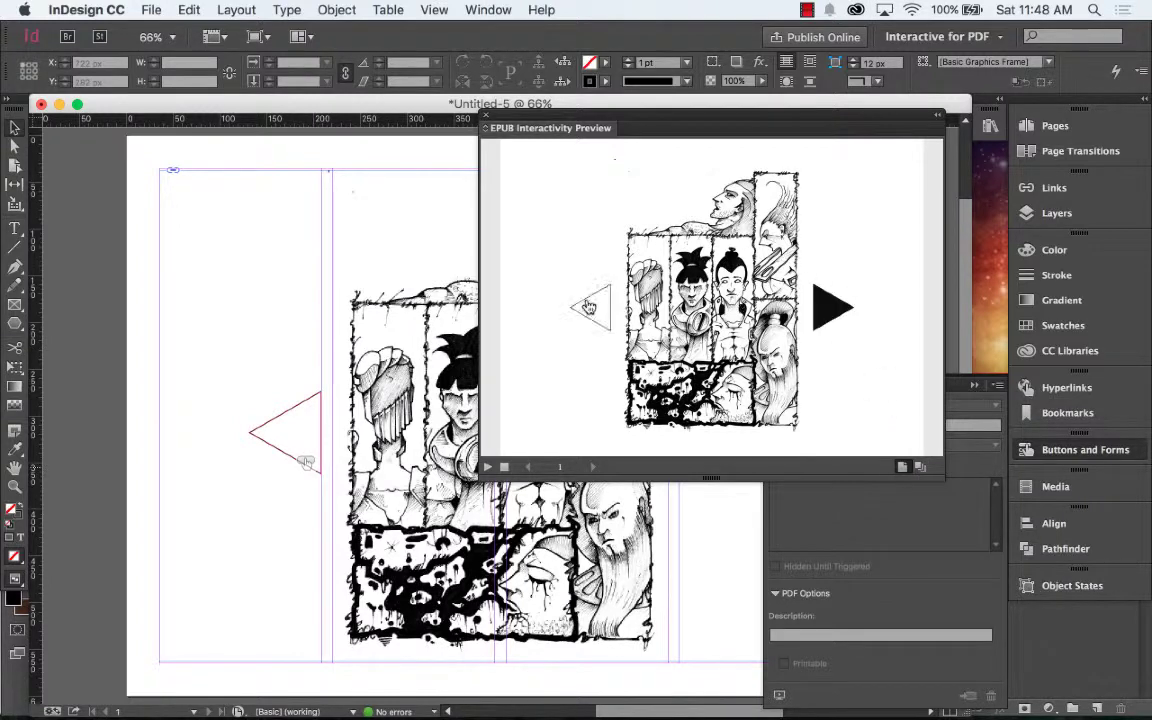
pyautogui.click(834, 318)
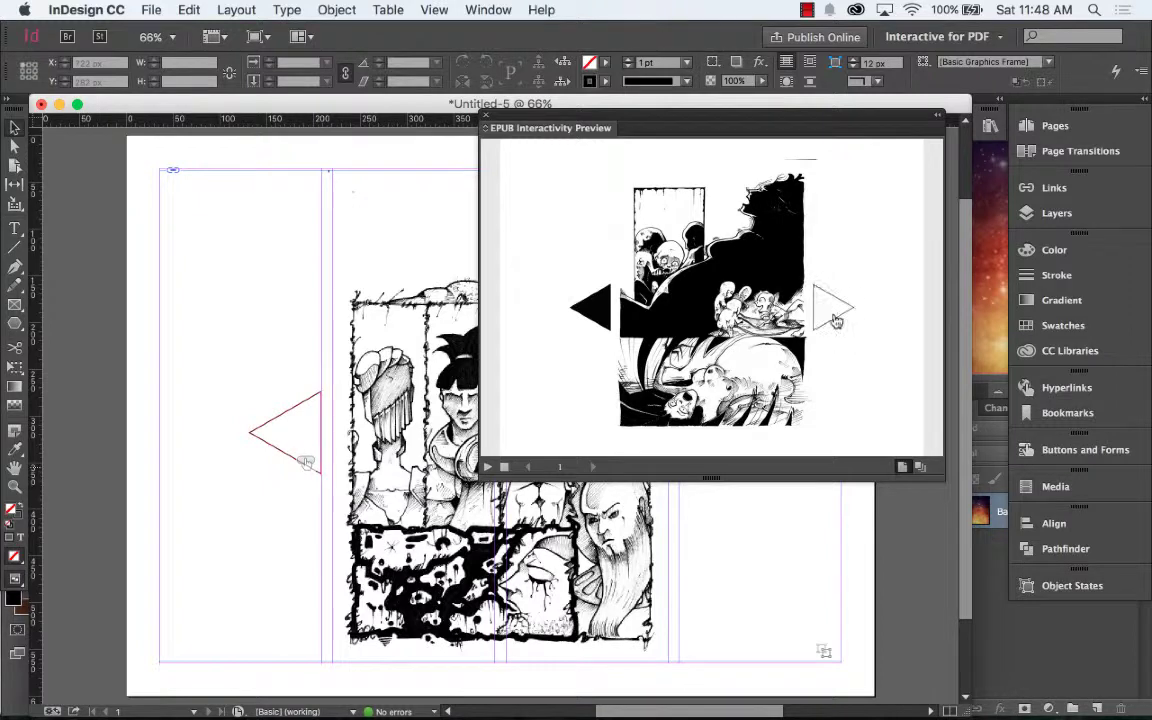
pyautogui.click(835, 318)
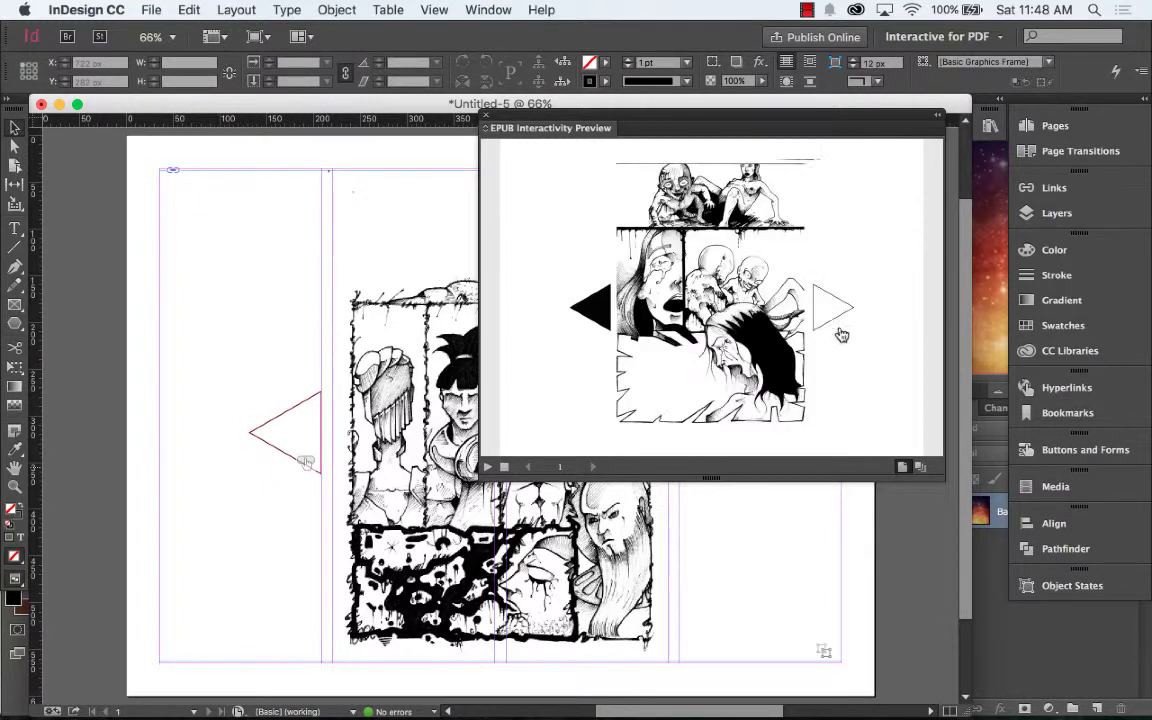
pyautogui.click(602, 312)
pyautogui.click(603, 313)
pyautogui.click(603, 314)
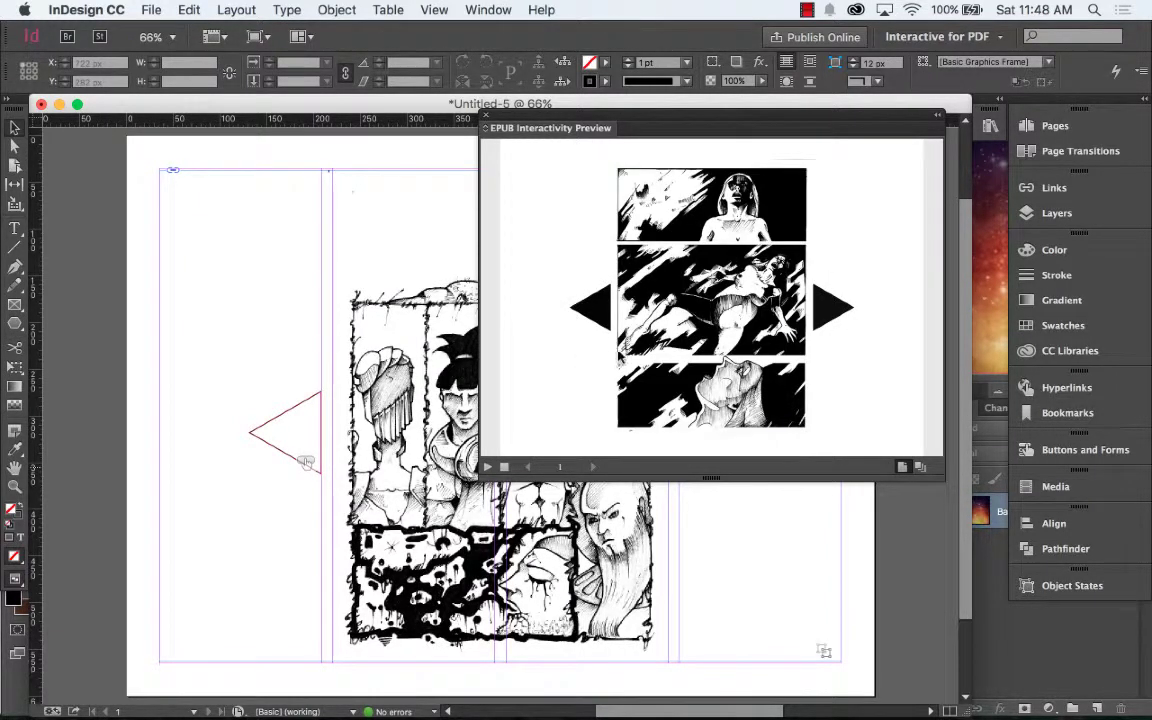
pyautogui.click(602, 316)
pyautogui.click(602, 317)
pyautogui.click(602, 318)
pyautogui.click(602, 318)
pyautogui.click(601, 322)
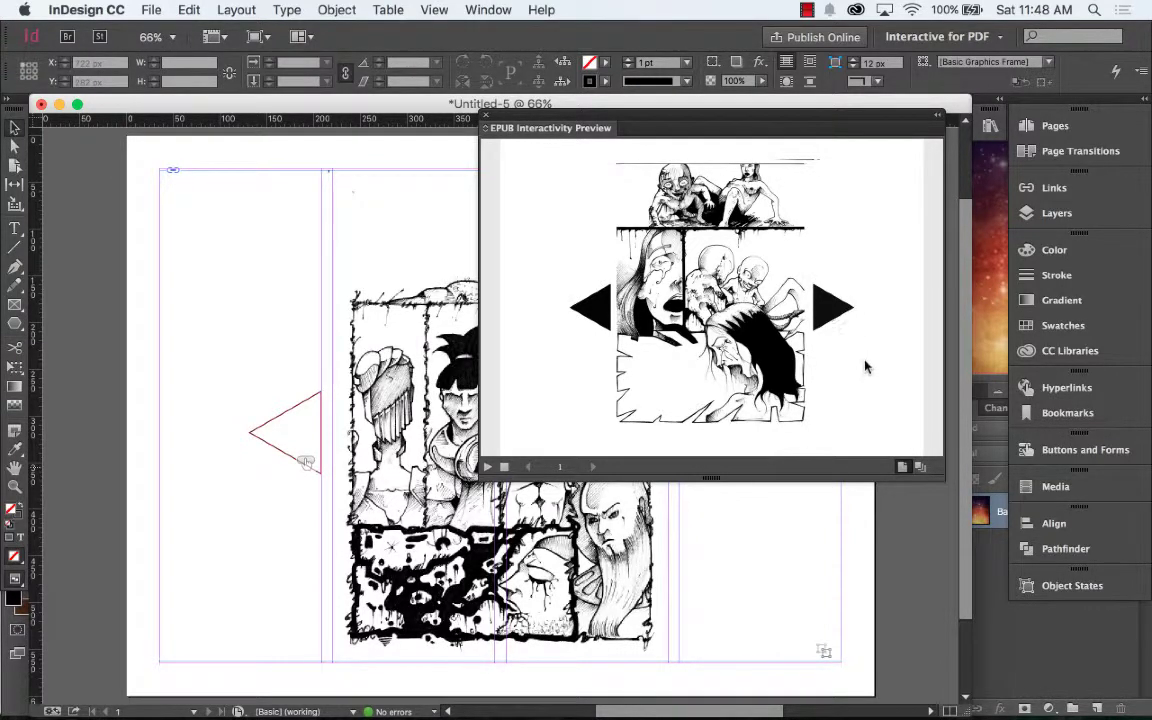
pyautogui.click(836, 310)
pyautogui.click(836, 312)
pyautogui.click(836, 310)
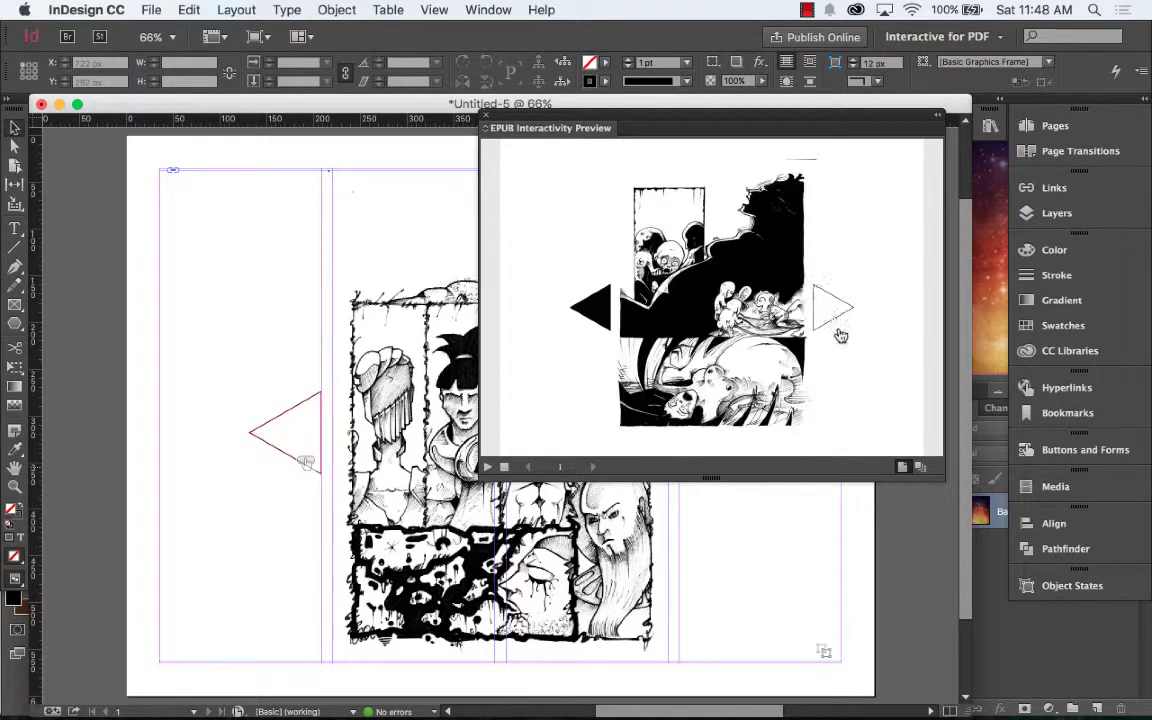
pyautogui.click(836, 312)
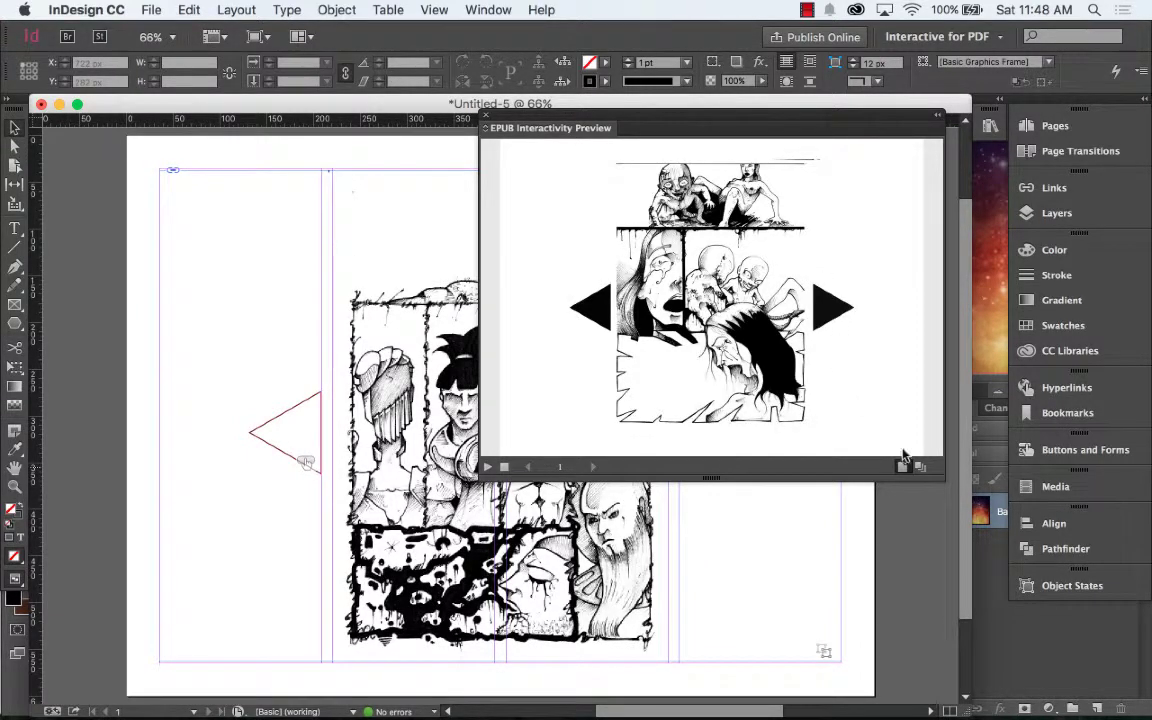
pyautogui.click(486, 116)
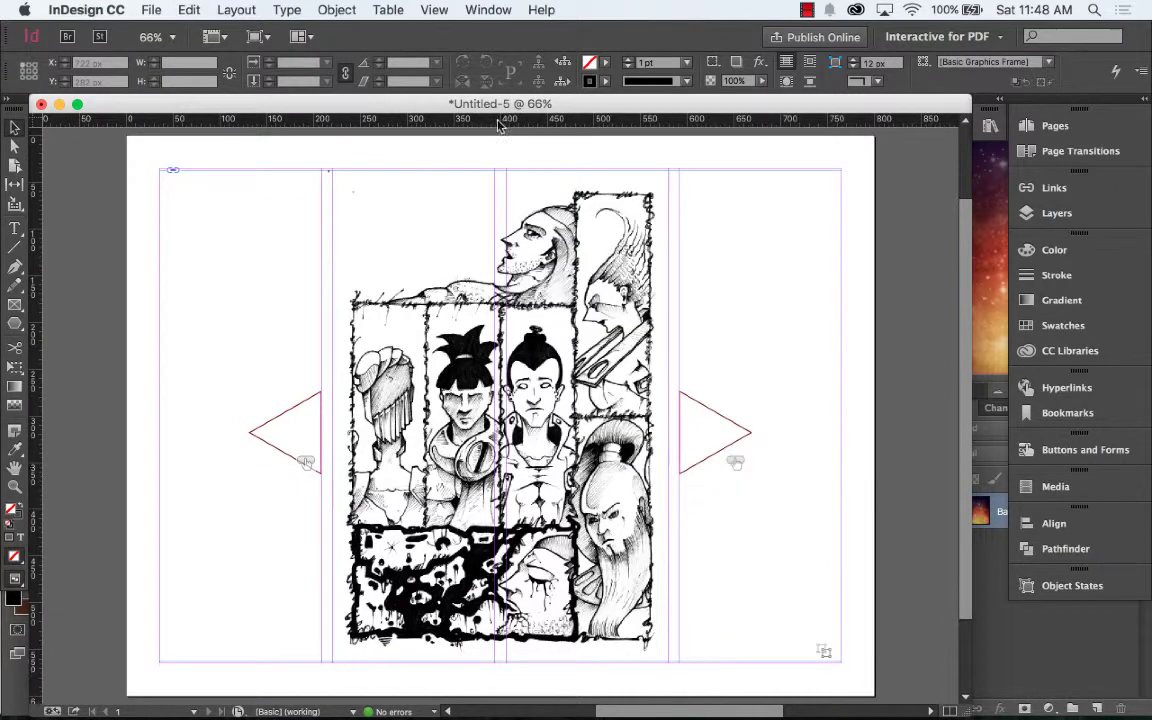
# Step: Save the document as "estados" in the UNAPEC folder in InDesign CC 2015 document format
pyautogui.click(150, 9)
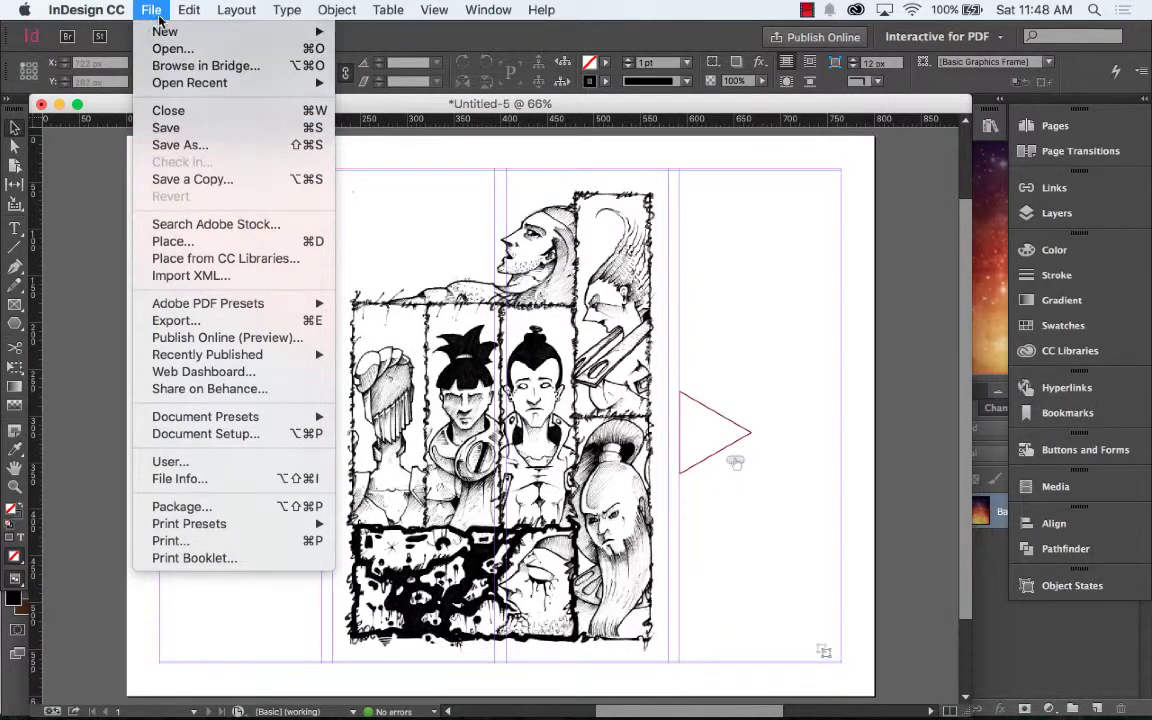
pyautogui.click(150, 9)
pyautogui.click(148, 10)
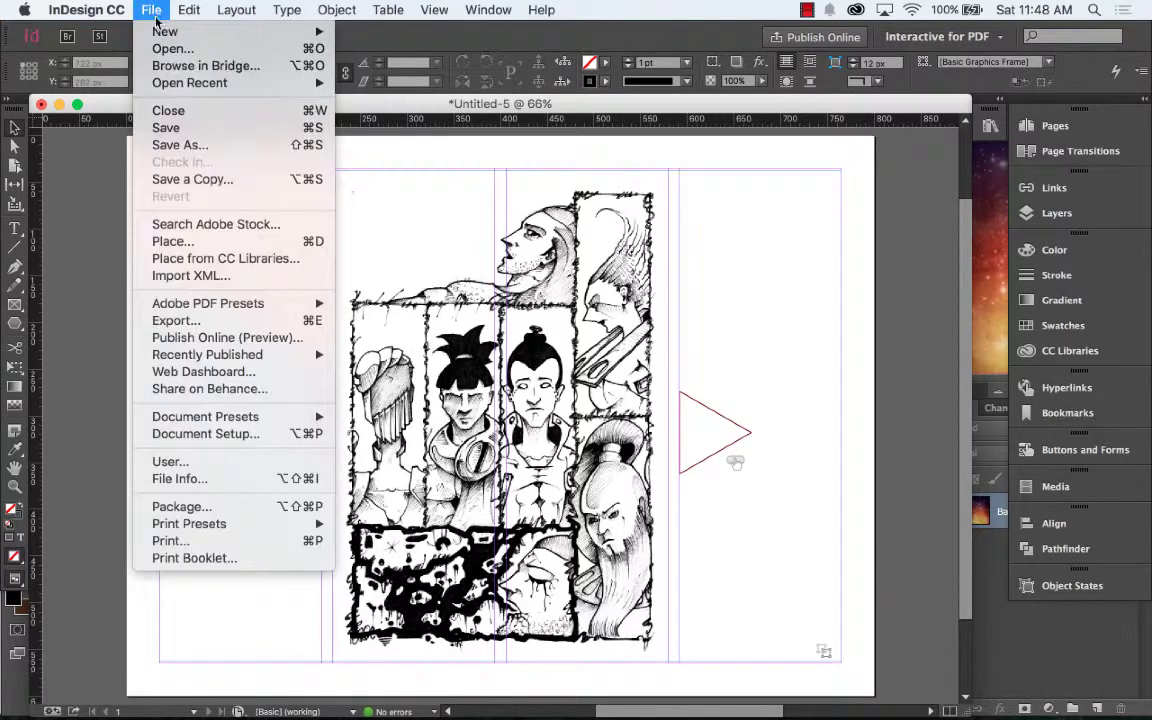
pyautogui.click(194, 129)
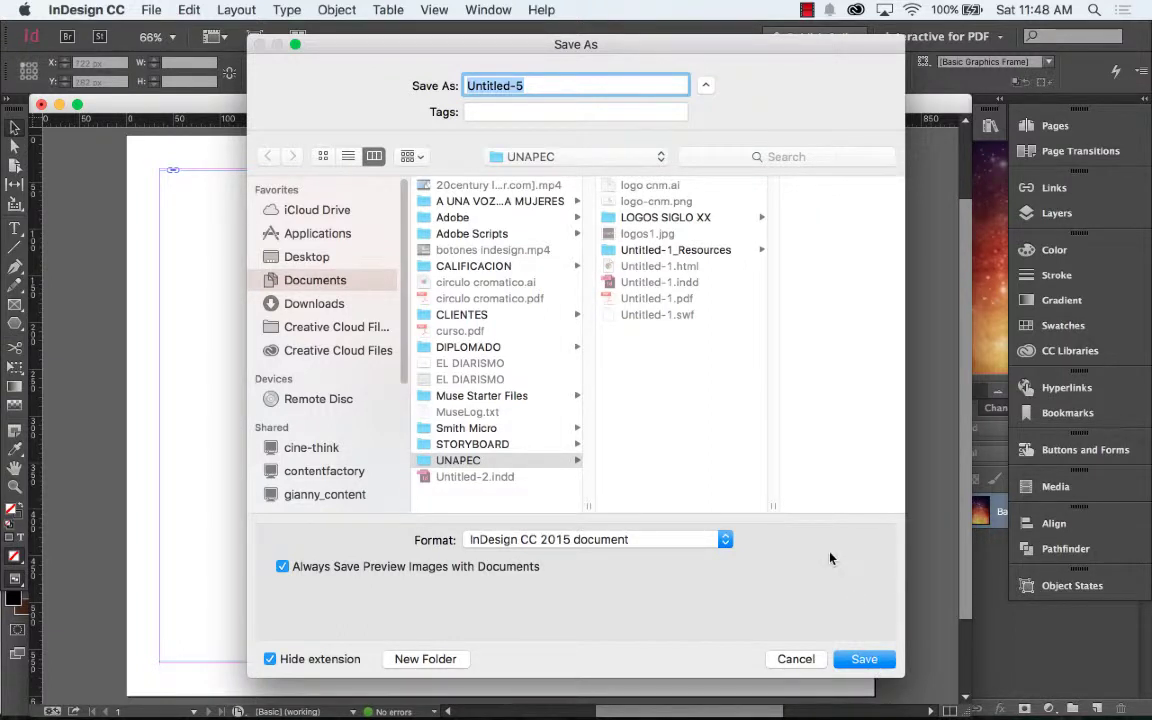
pyautogui.write('s')
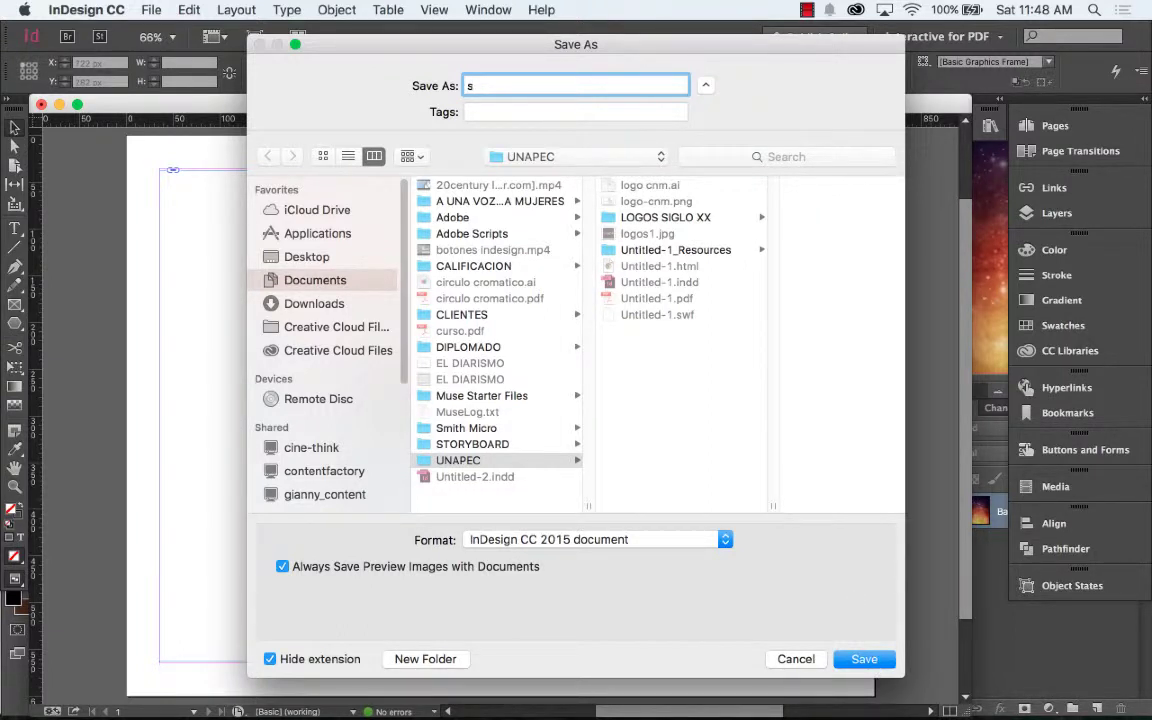
pyautogui.press('BackSpace')
pyautogui.write('estados')
pyautogui.press('Return')
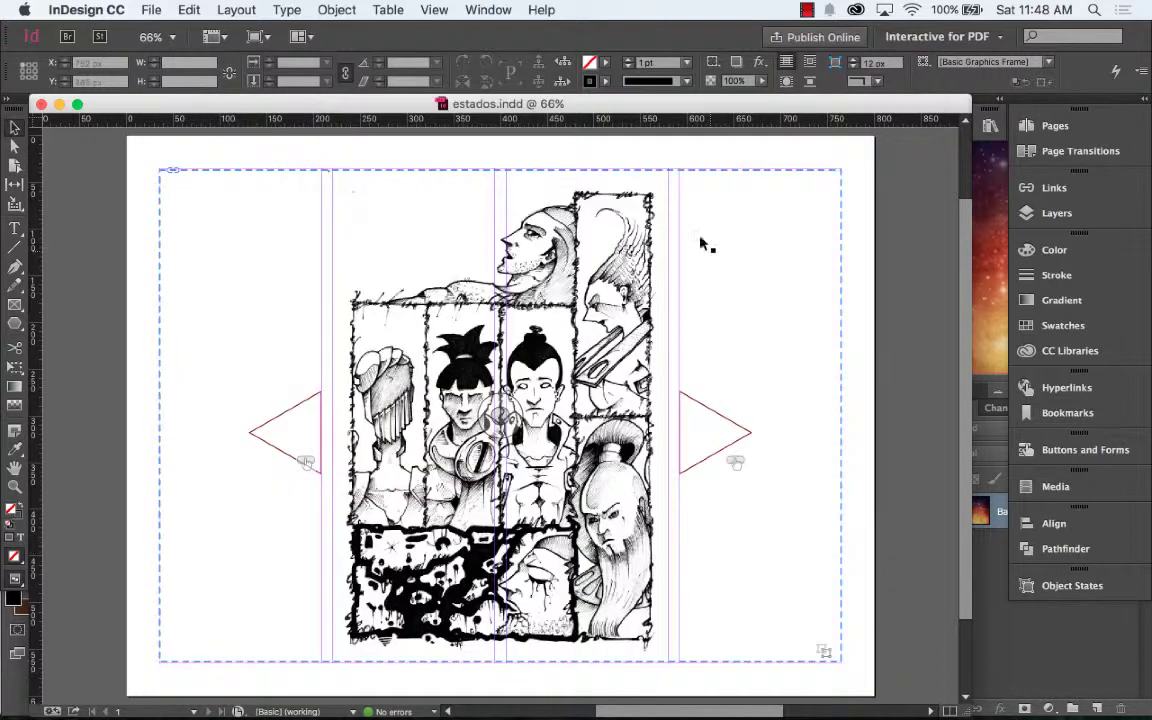
# Step: Start exporting the gallery document as "estados" and choose Flash Player (SWF) as the export format
pyautogui.click(151, 11)
pyautogui.moveTo(279, 358)
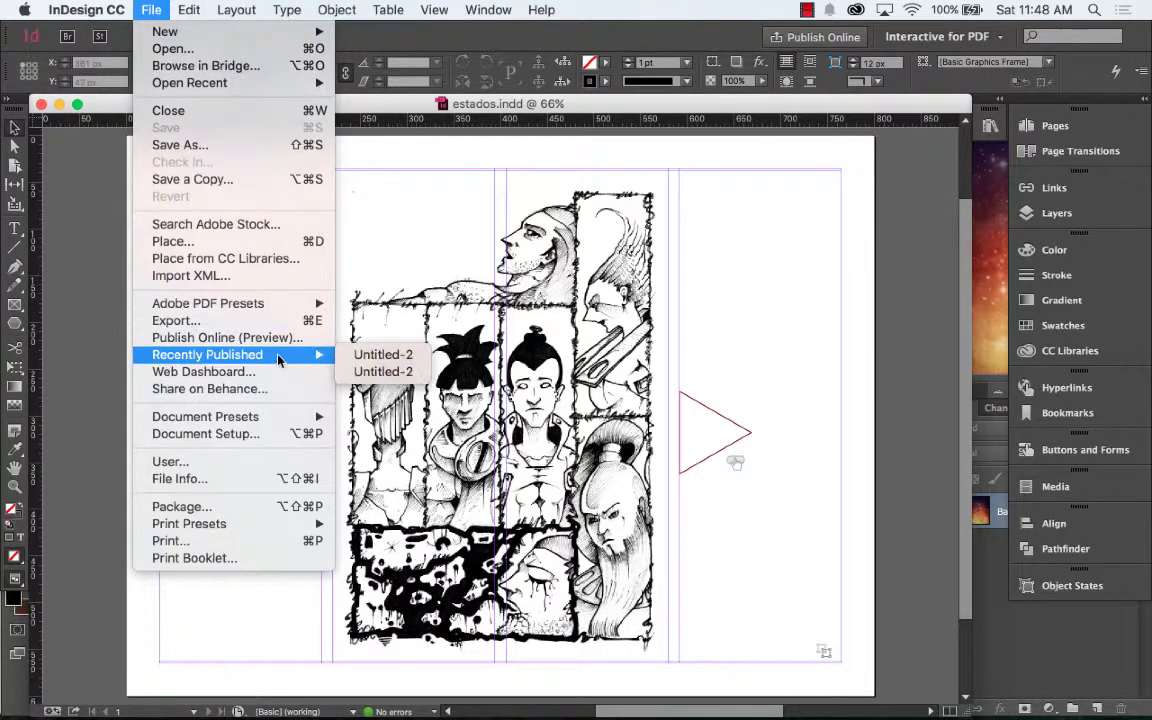
pyautogui.click(266, 321)
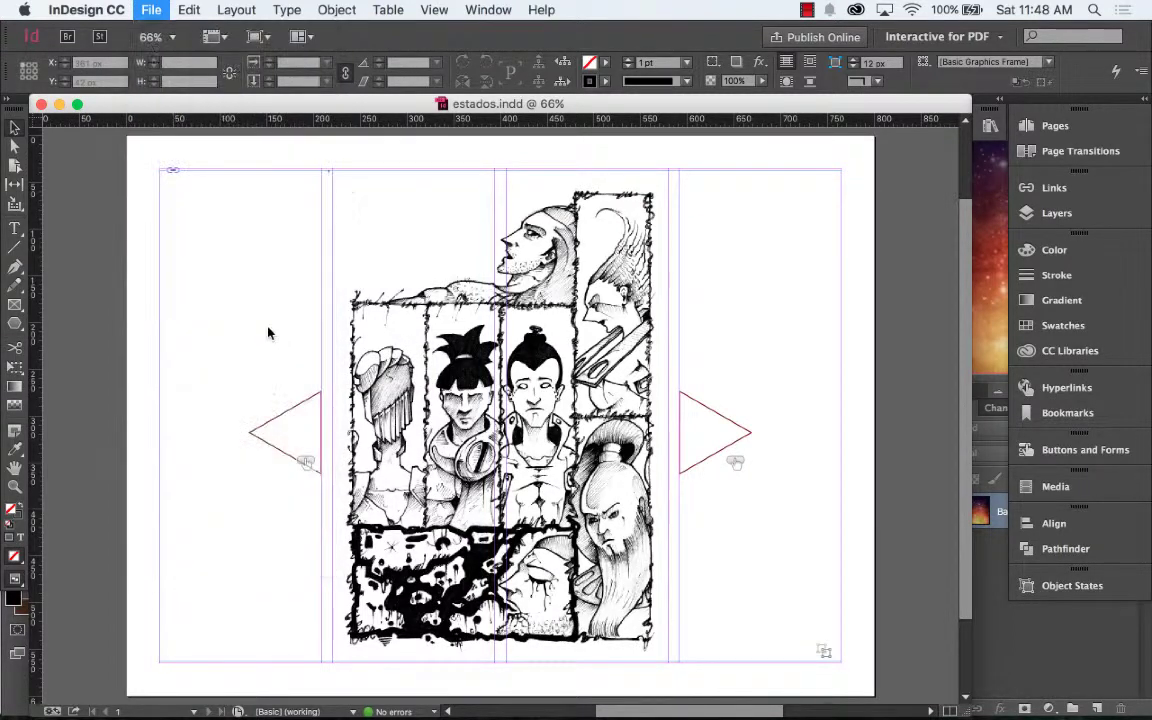
pyautogui.click(607, 627)
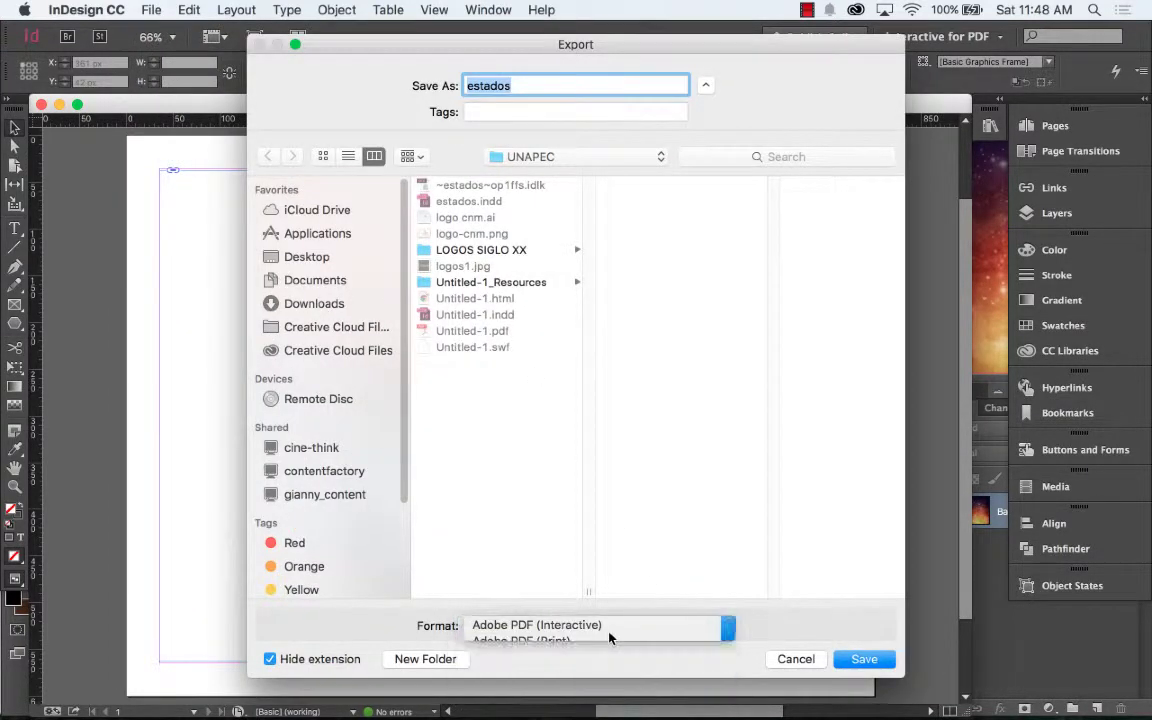
pyautogui.click(607, 627)
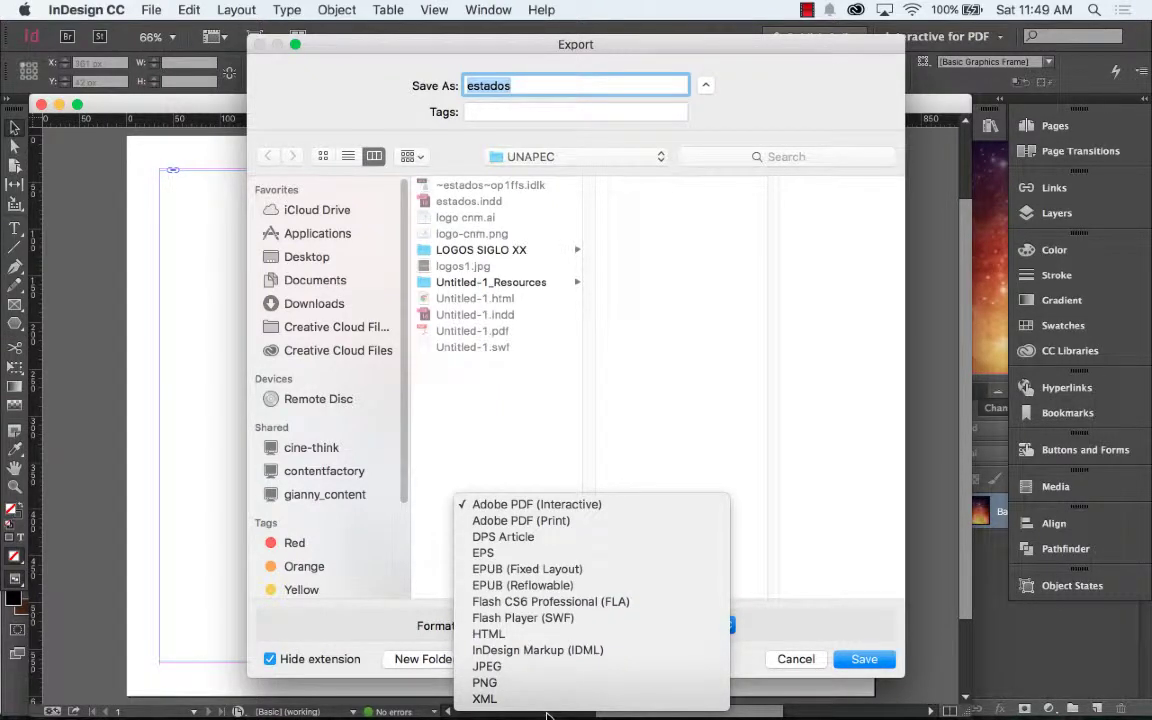
pyautogui.click(551, 618)
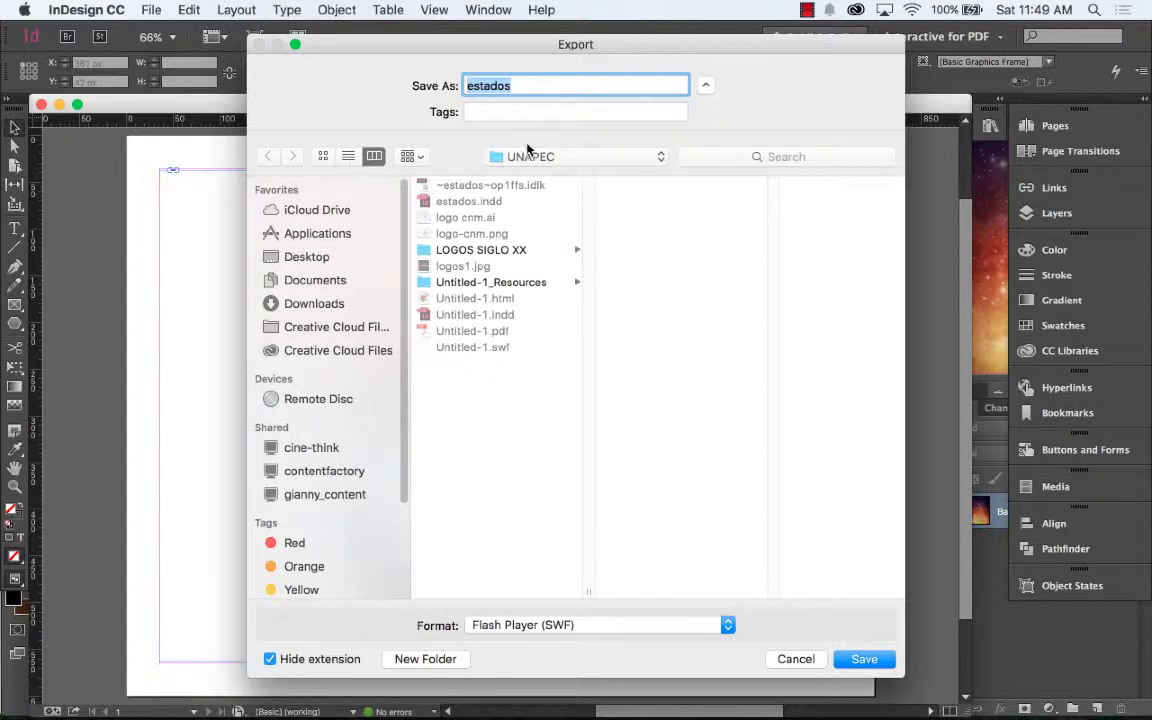
# Step: Save the SWF in the DIPLOMADO folder under Documents, exporting all pages at 100% scale with an HTML file and viewing after export
pyautogui.click(616, 162)
pyautogui.click(327, 296)
pyautogui.click(318, 282)
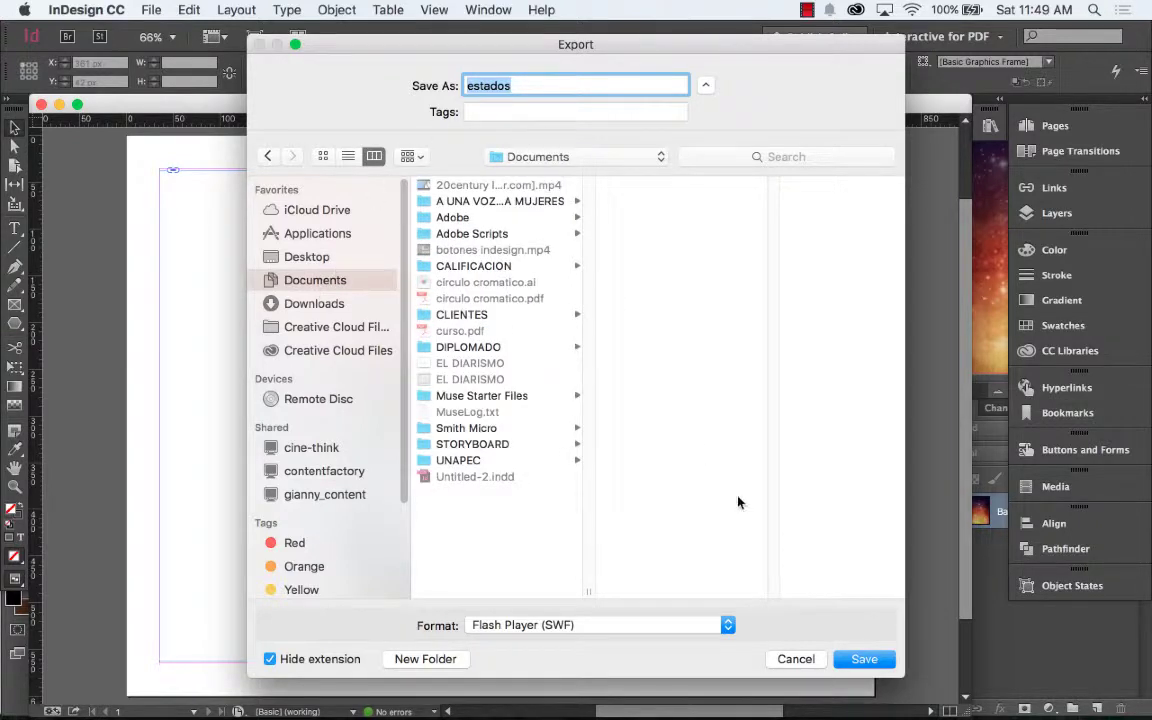
pyautogui.click(475, 346)
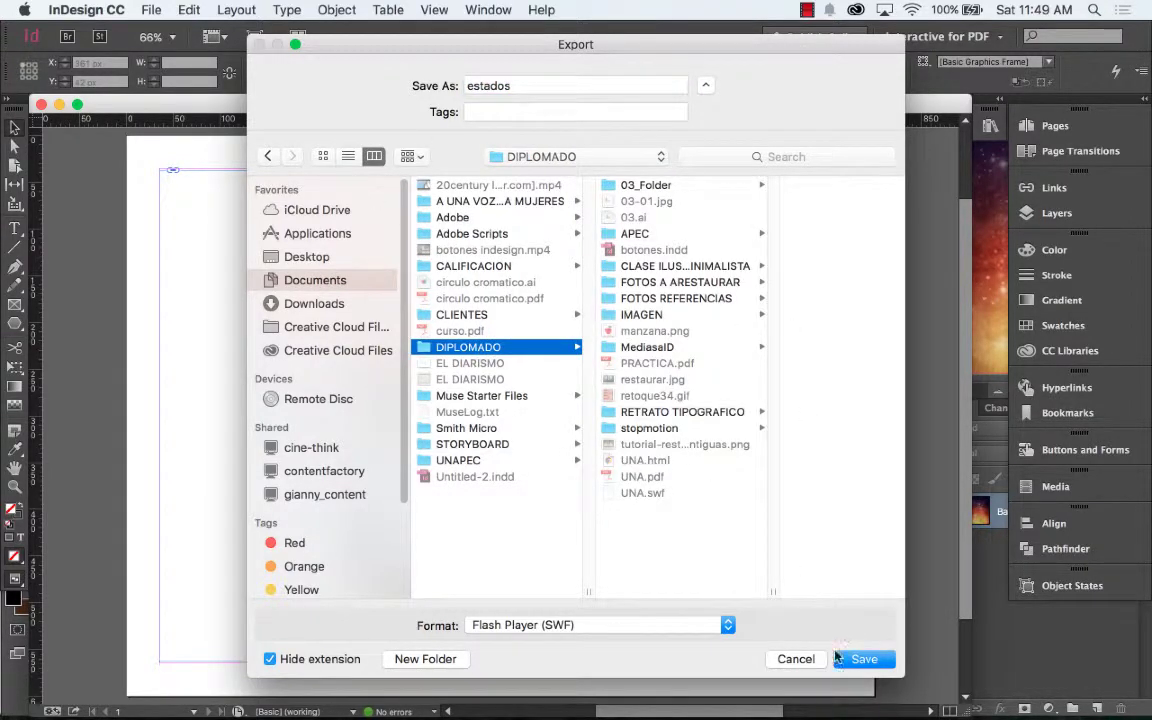
pyautogui.click(862, 659)
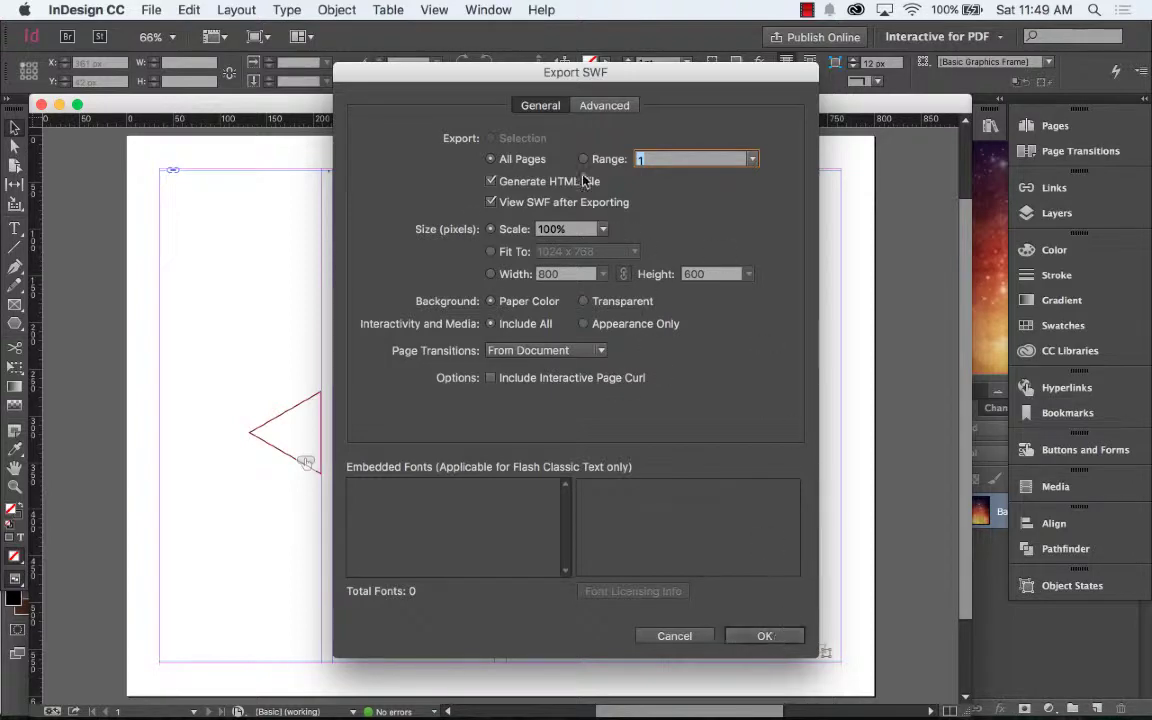
pyautogui.click(779, 644)
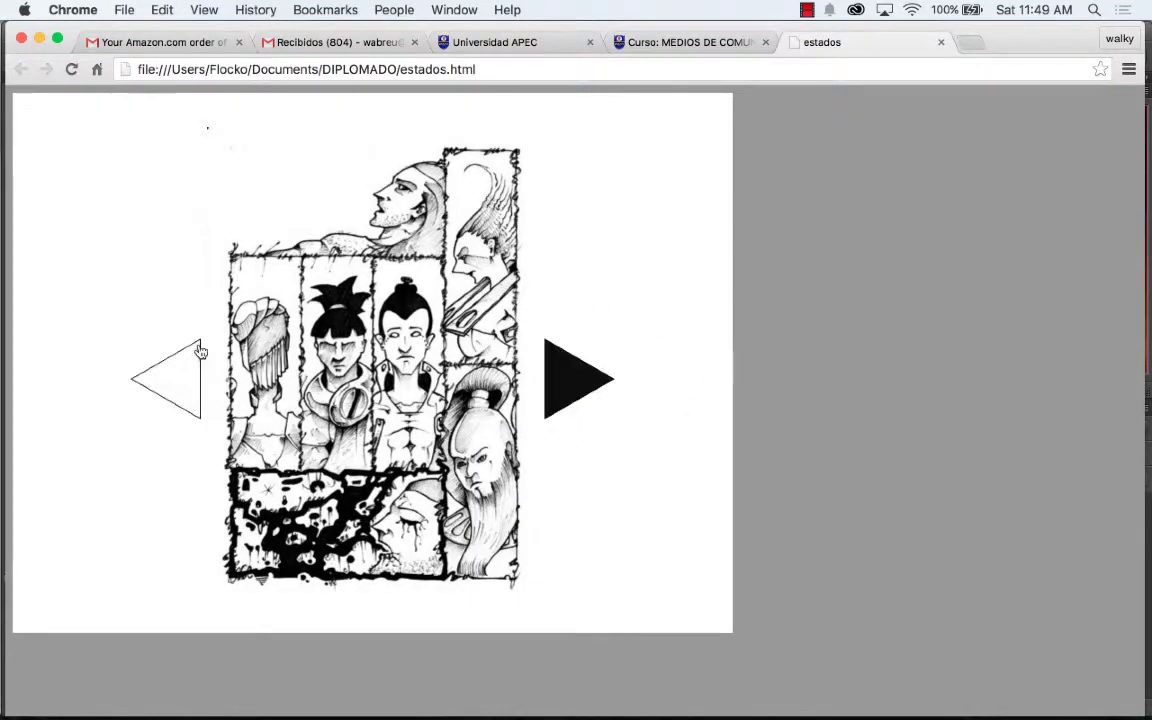
# Step: Test the exported gallery in the browser by moving forward and backward through its images with the right and left arrow buttons
pyautogui.click(550, 378)
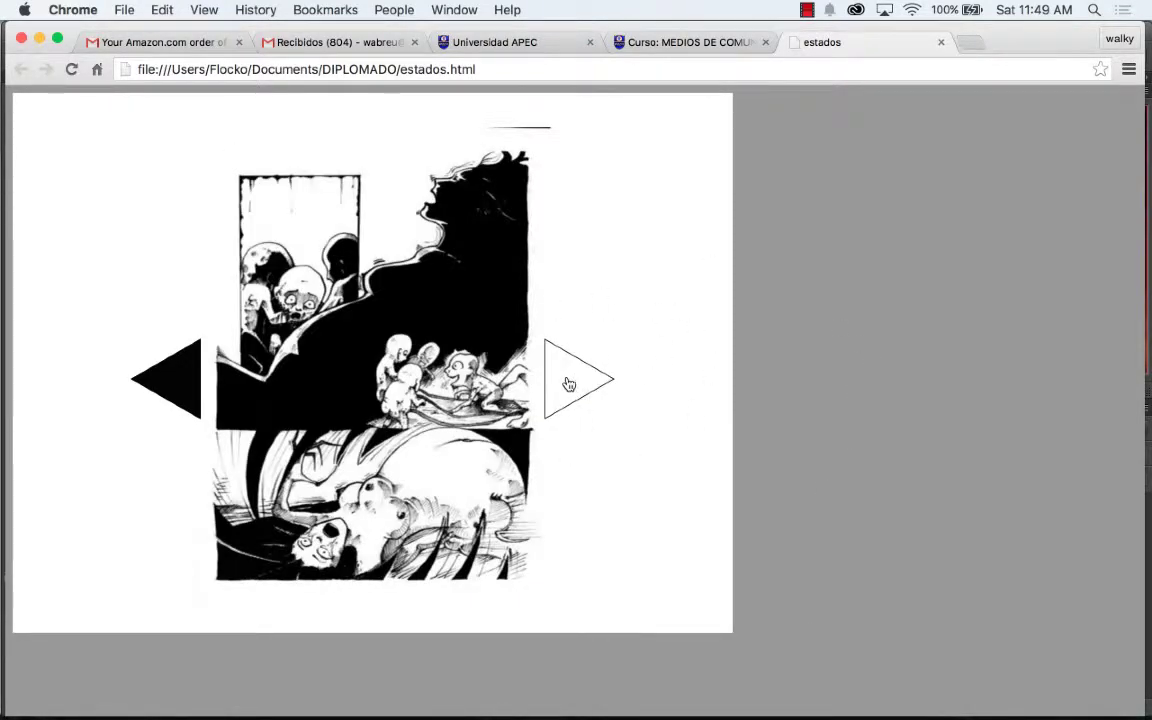
pyautogui.click(571, 386)
pyautogui.click(576, 384)
pyautogui.click(577, 392)
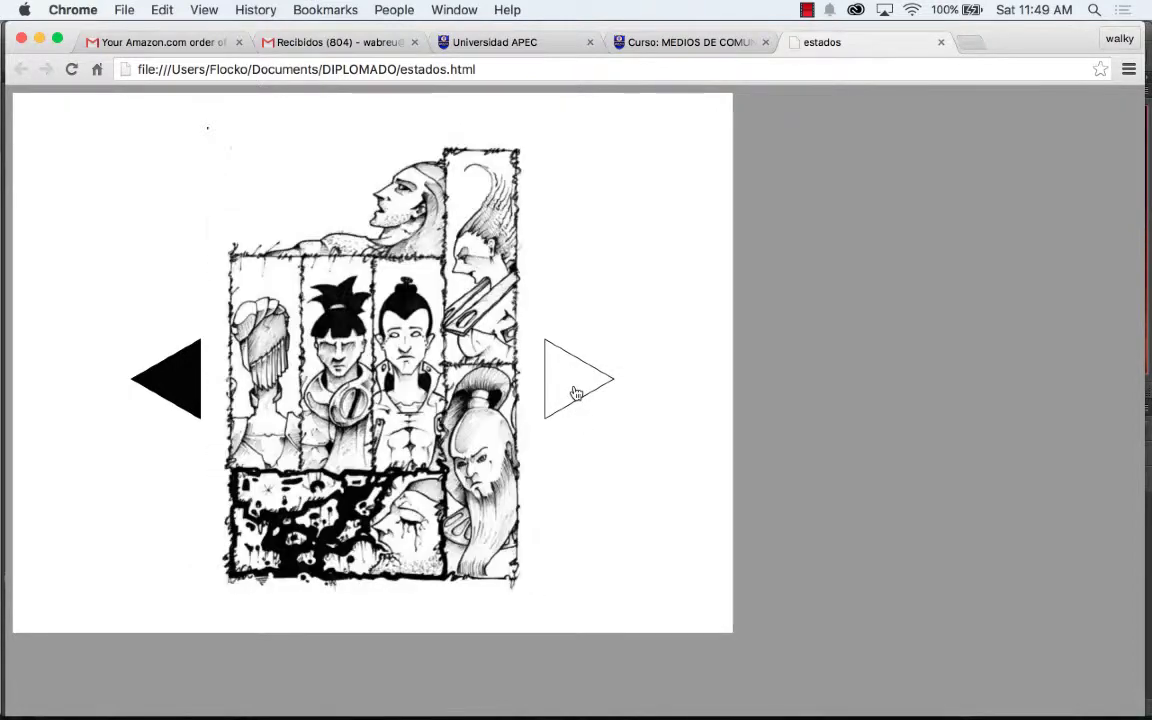
pyautogui.click(185, 390)
pyautogui.click(184, 389)
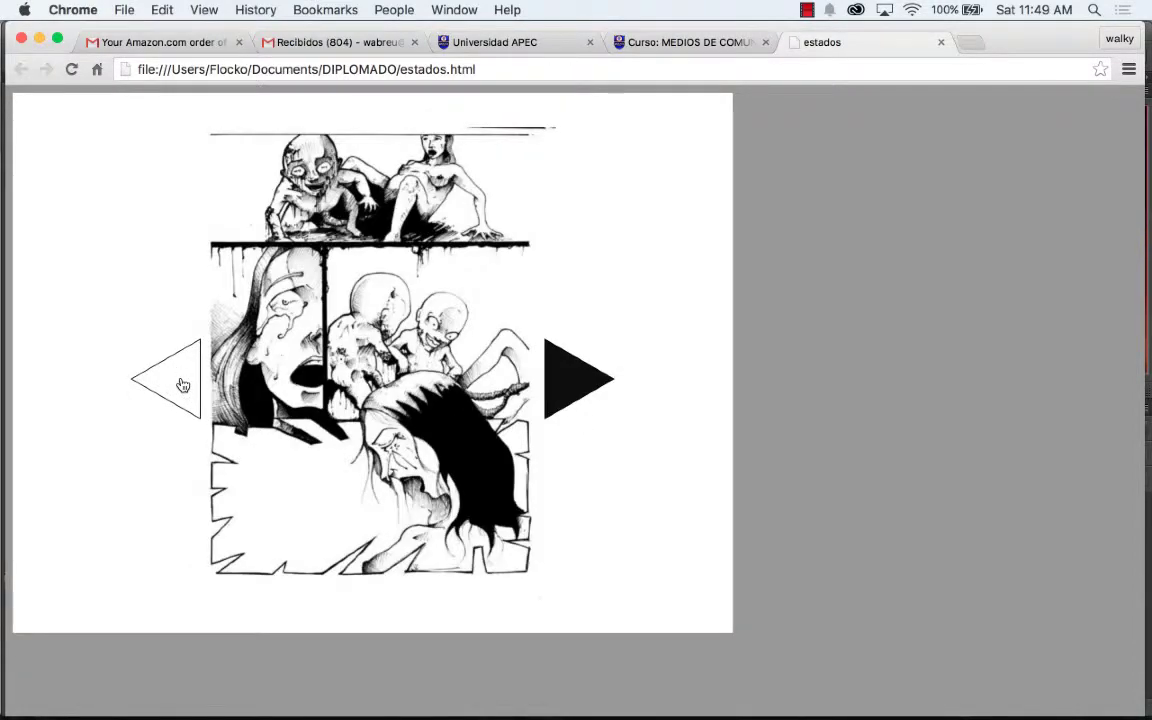
pyautogui.click(184, 389)
pyautogui.click(184, 389)
pyautogui.click(580, 390)
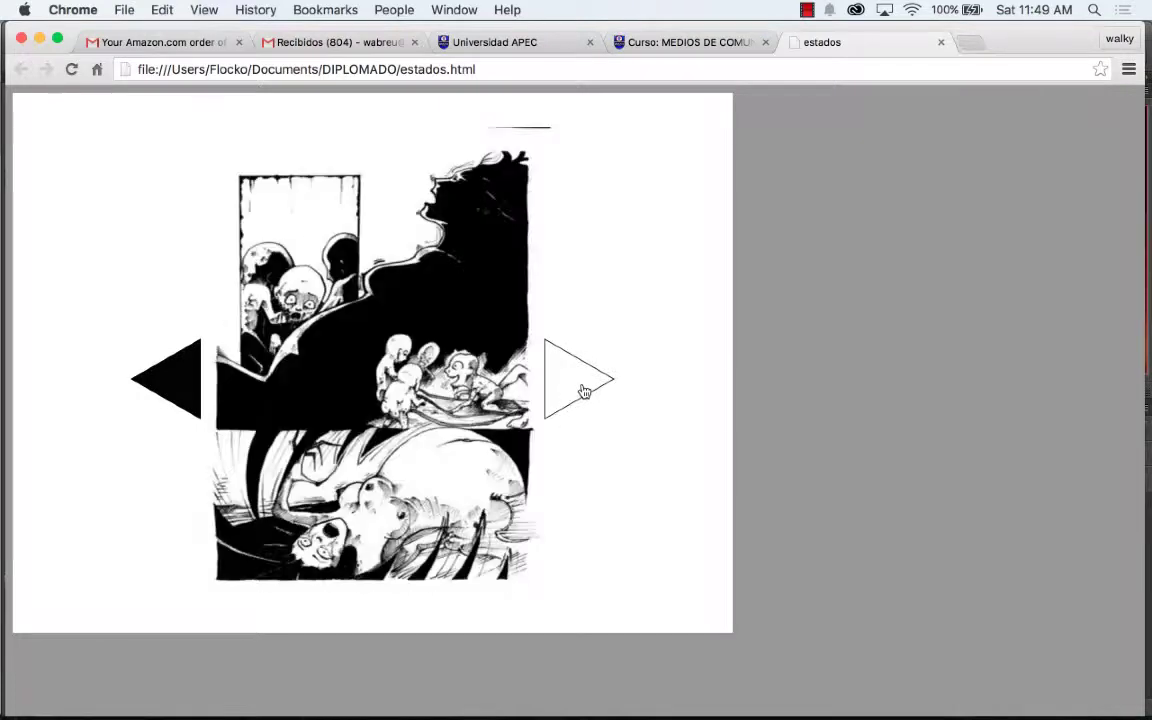
pyautogui.click(581, 396)
pyautogui.click(581, 395)
pyautogui.click(581, 393)
pyautogui.click(581, 392)
pyautogui.click(184, 345)
pyautogui.click(172, 338)
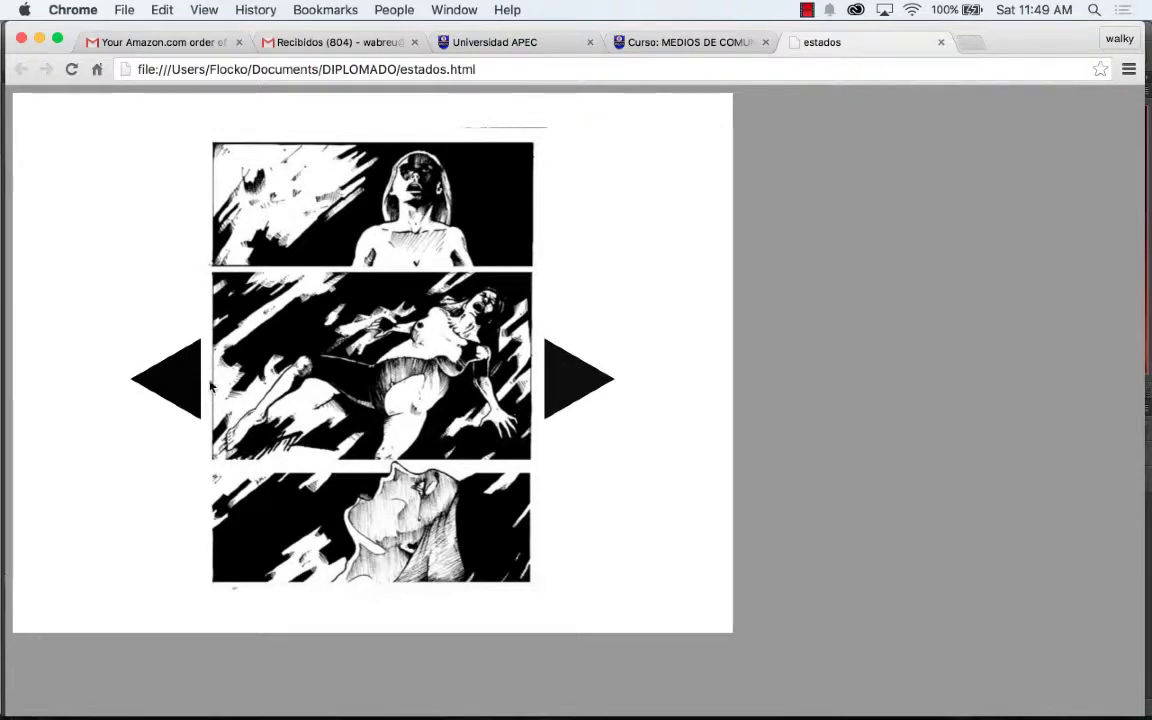
pyautogui.click(807, 12)
pyautogui.click(834, 47)
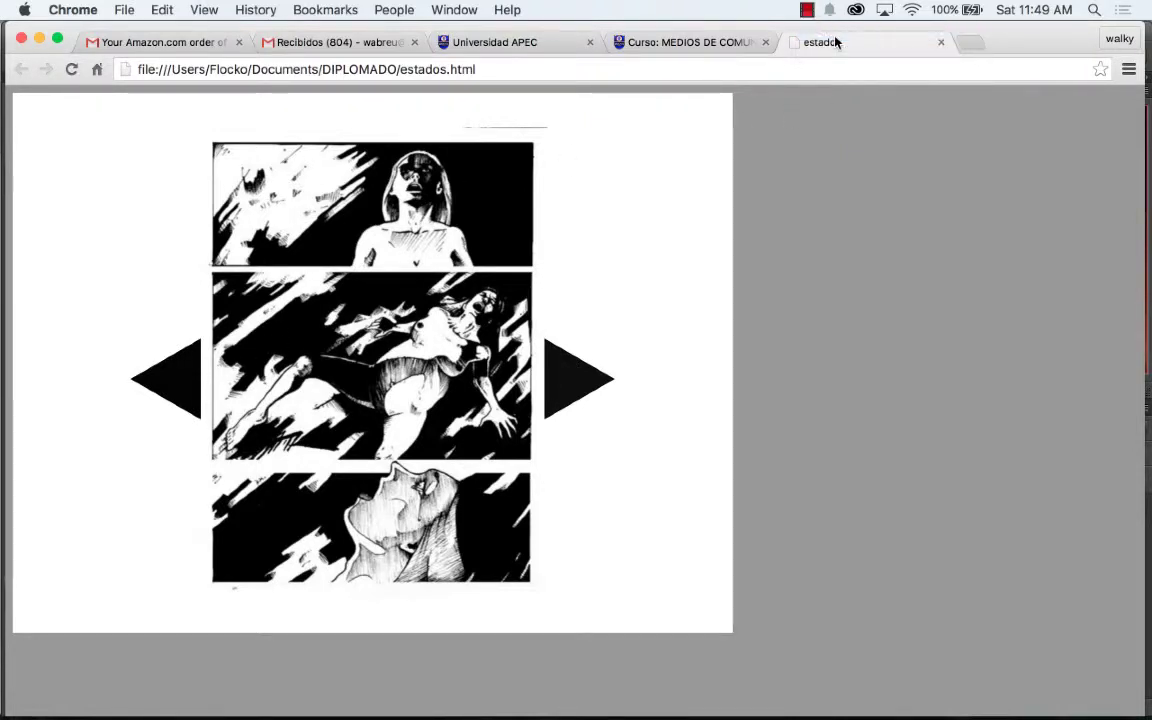